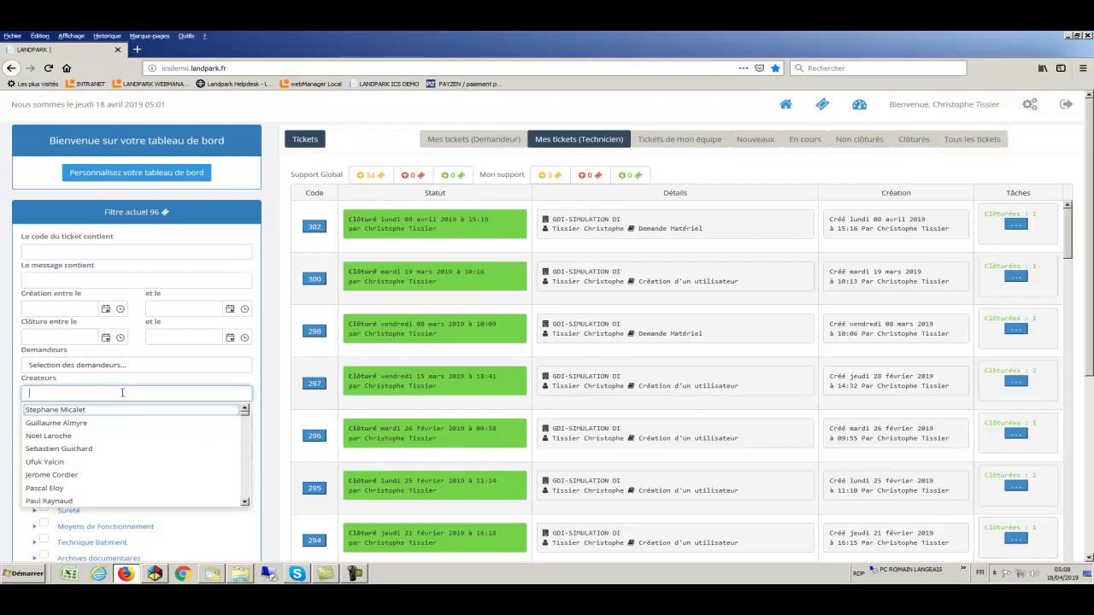
Look through the creator, status and source filter lists without selecting anything
click(121, 385)
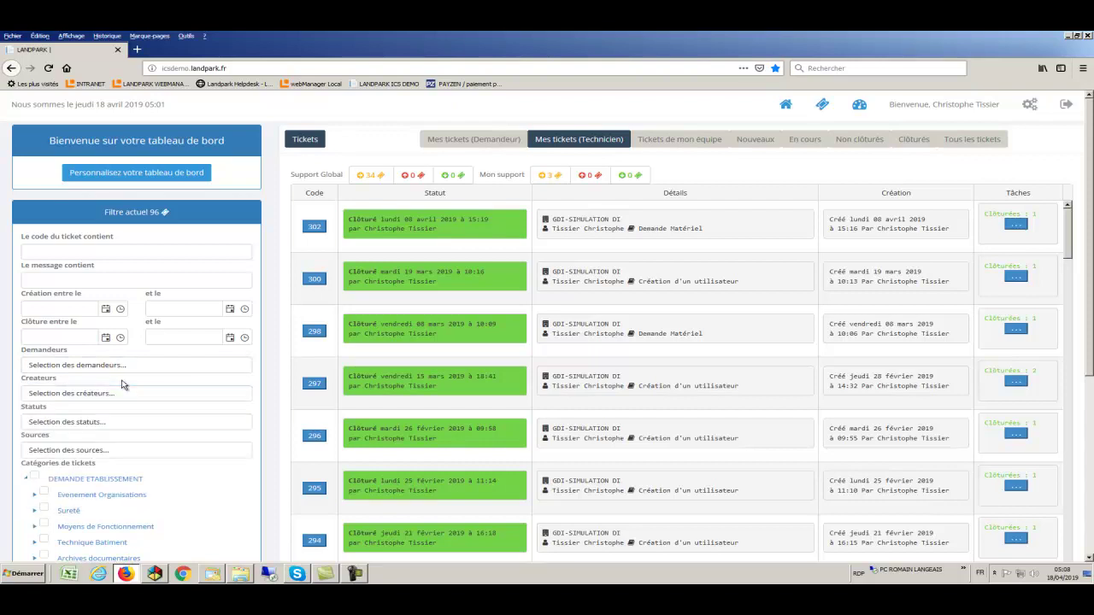
click(117, 423)
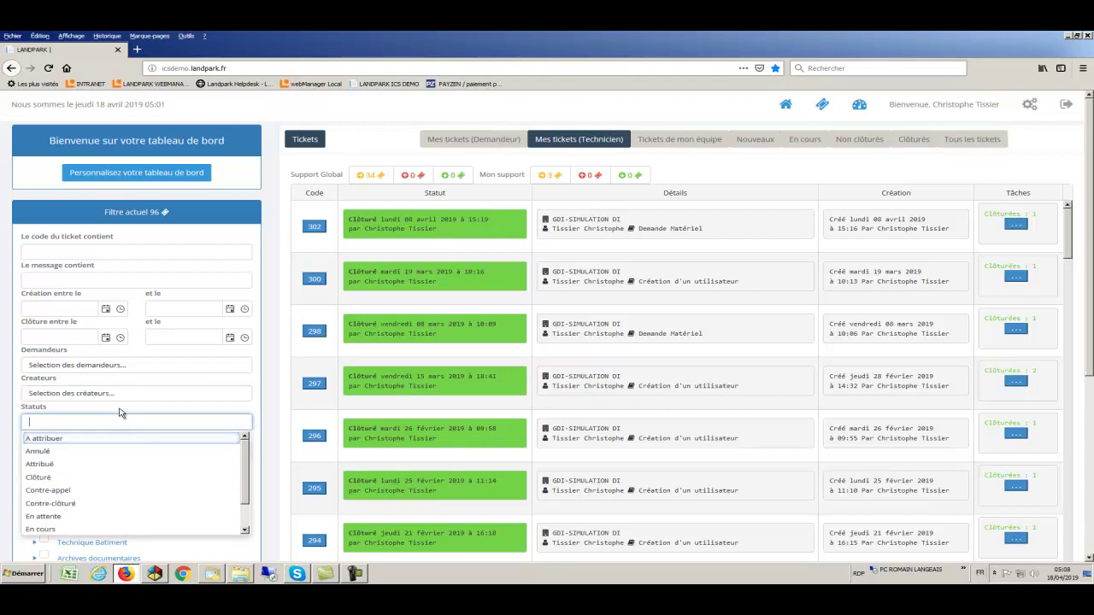
click(121, 413)
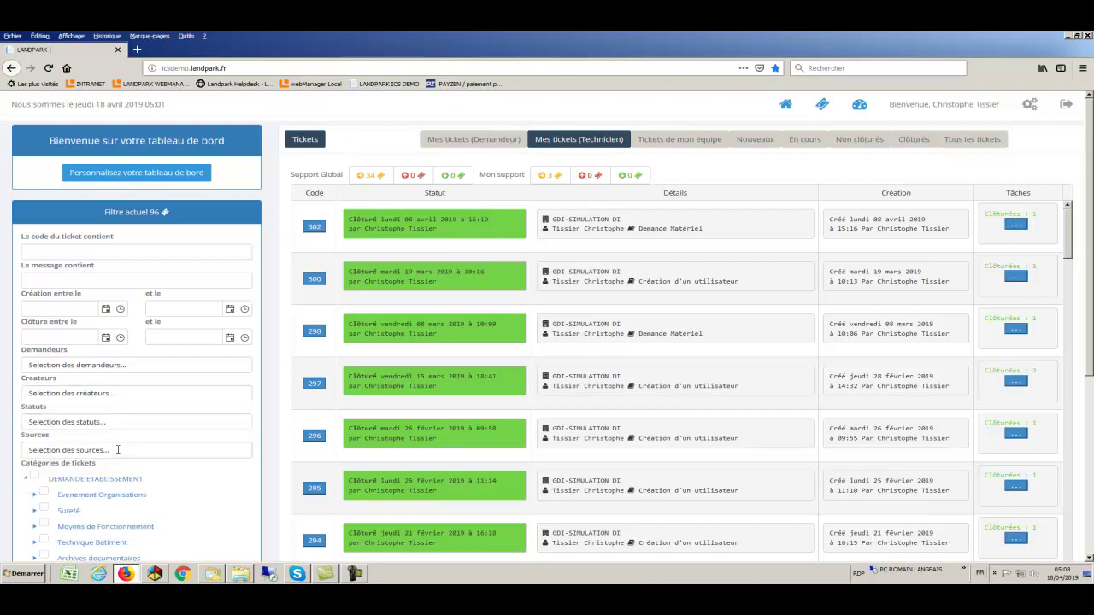
click(118, 451)
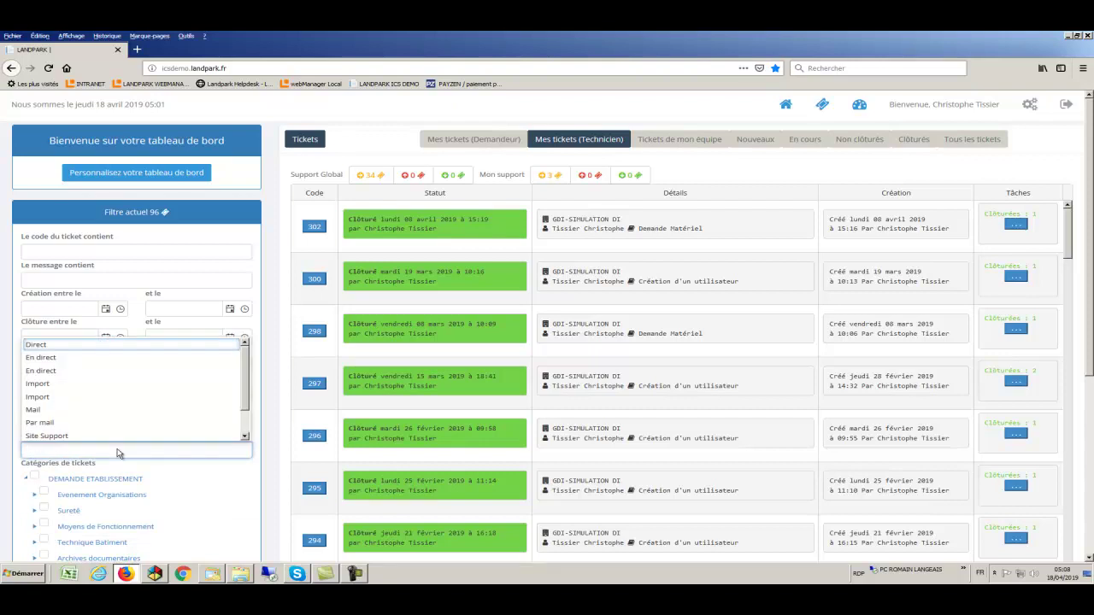
click(164, 472)
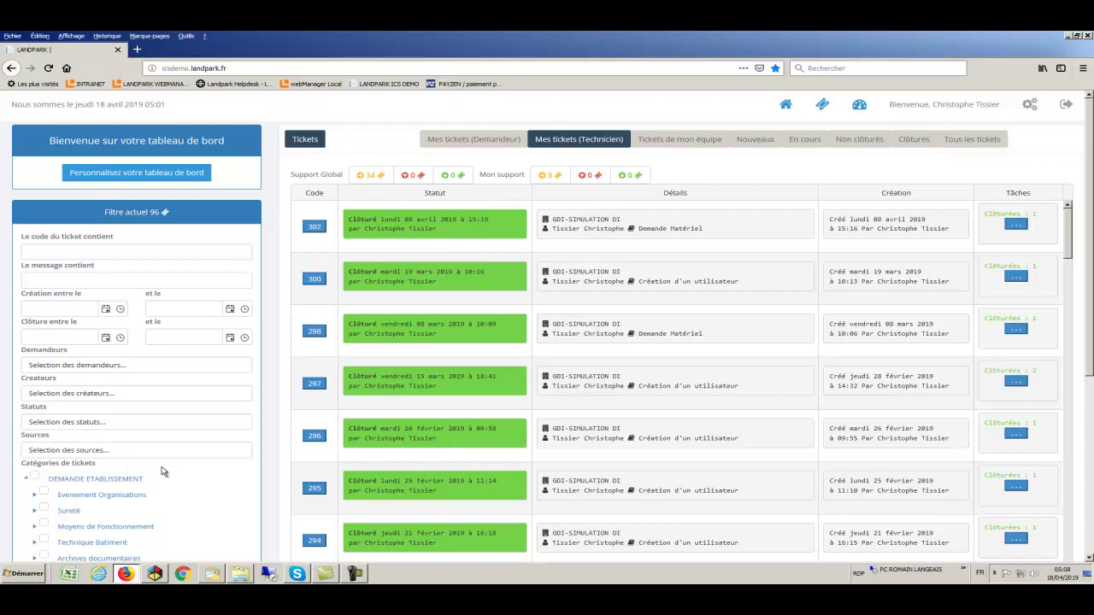
Expand Matériels and Problème Impressions in the Catégories de tickets tree
scroll(162, 472, down, 4)
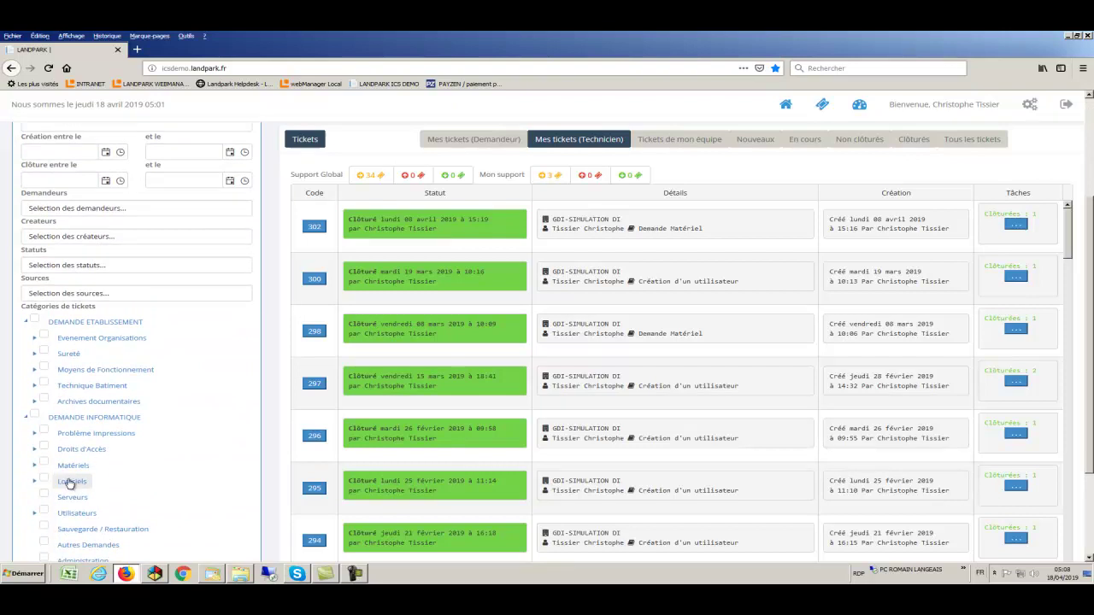
click(35, 466)
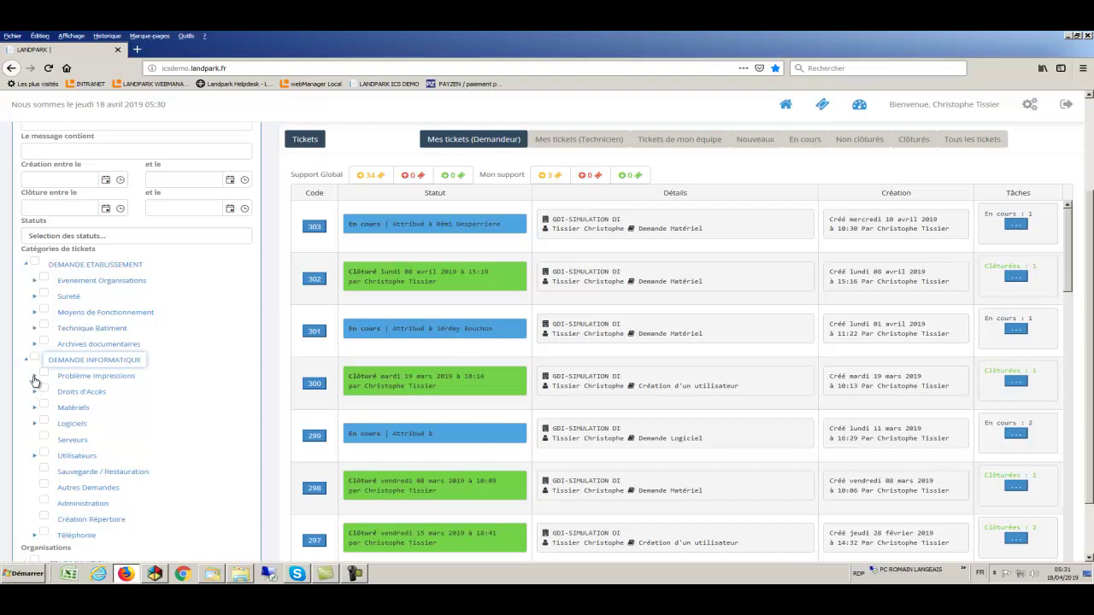
click(34, 377)
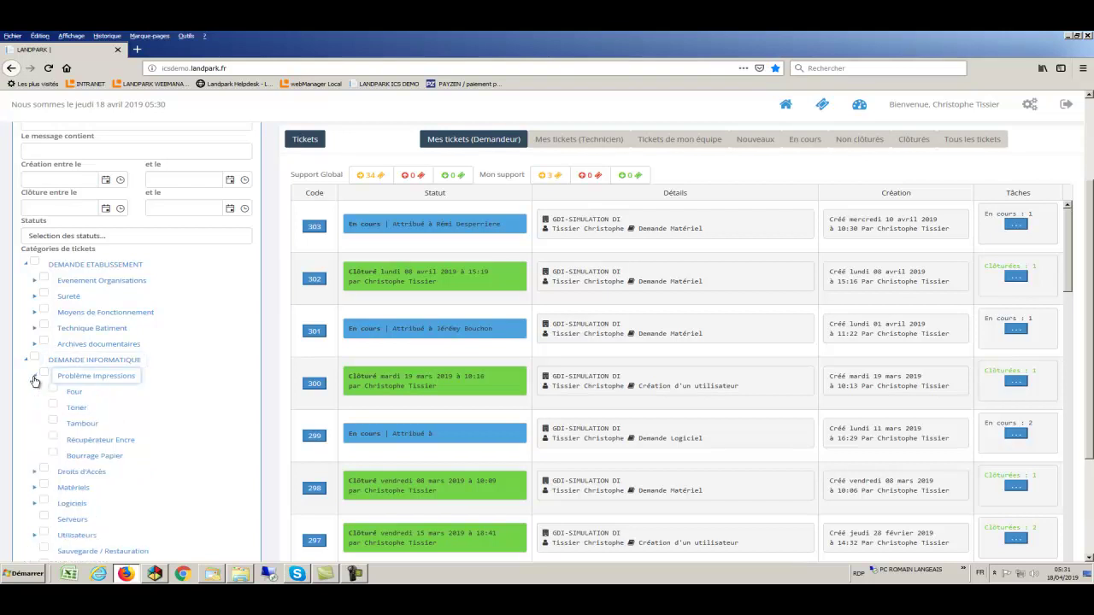
Expand the Droits d'Accès, Matériels, Logiciels, Utilisateurs and Téléphonie categories
click(35, 472)
scroll(36, 470, down, 3)
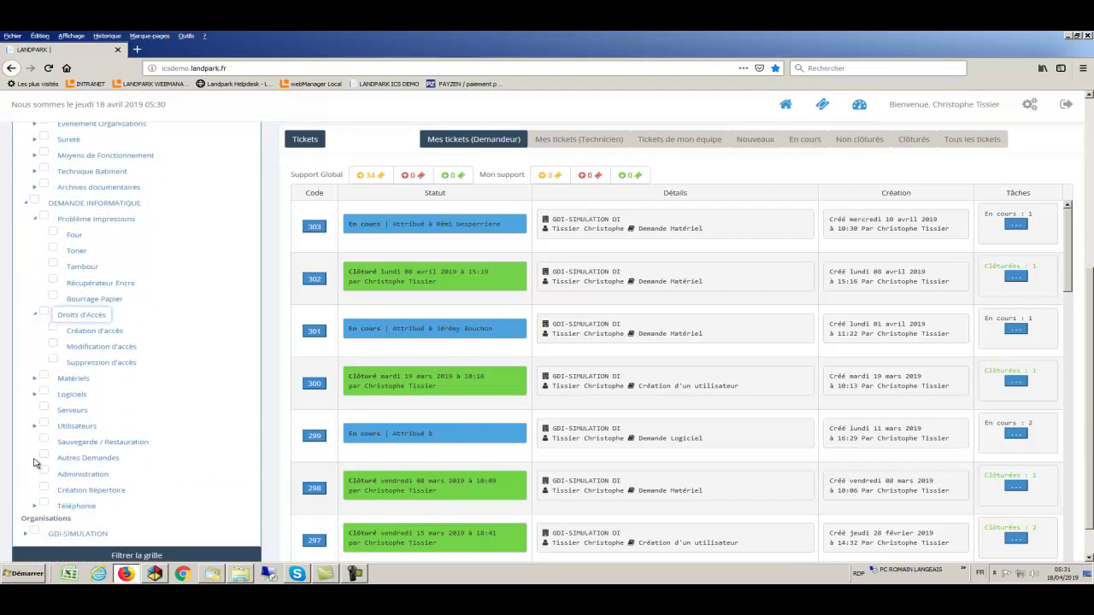
click(35, 382)
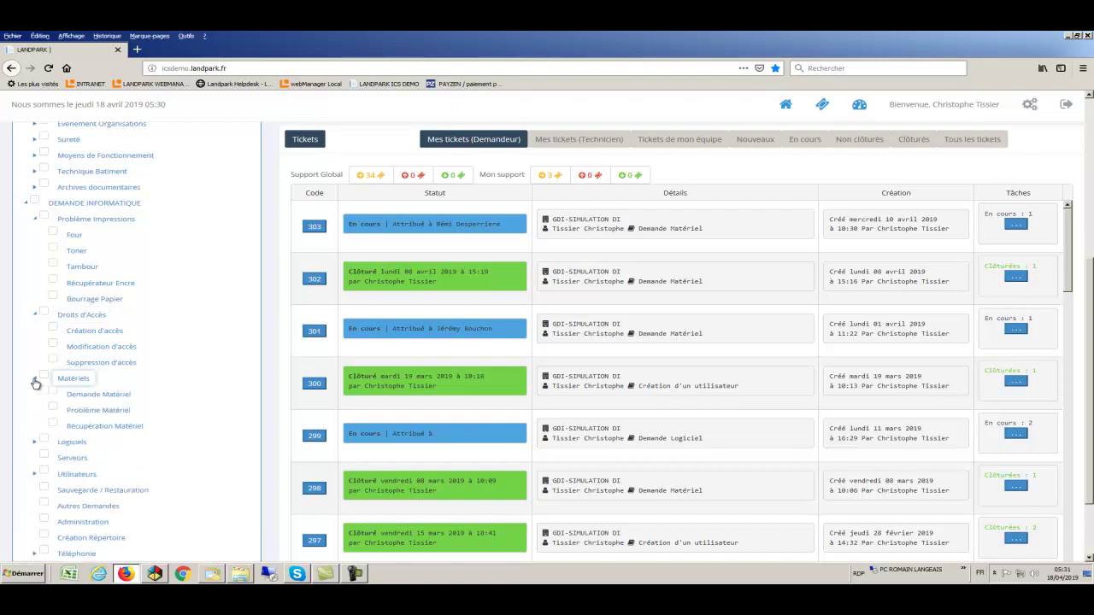
scroll(35, 381, down, 2)
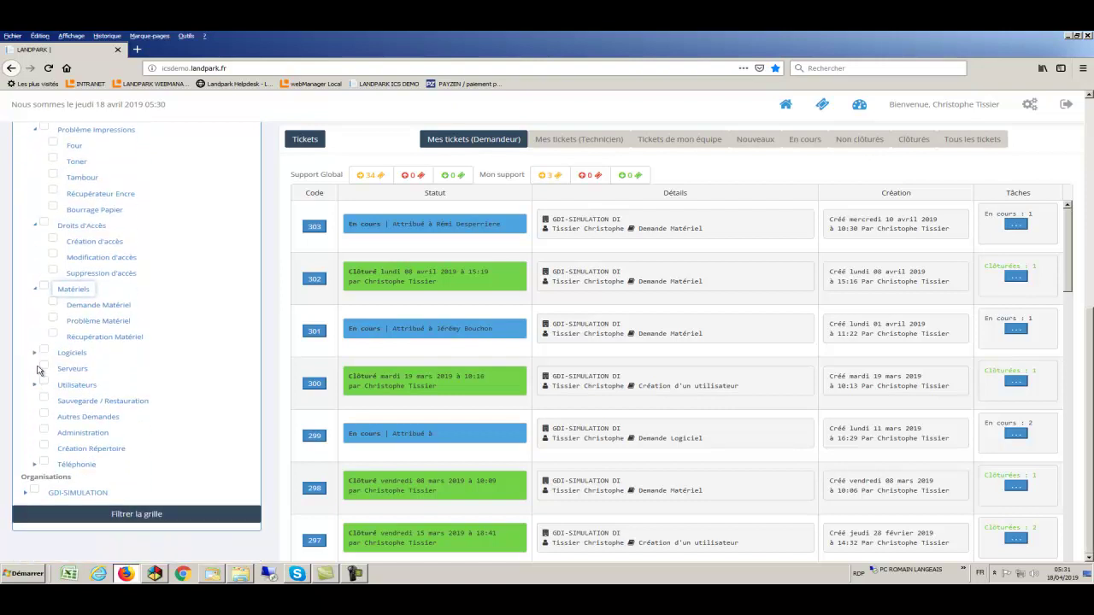
click(36, 356)
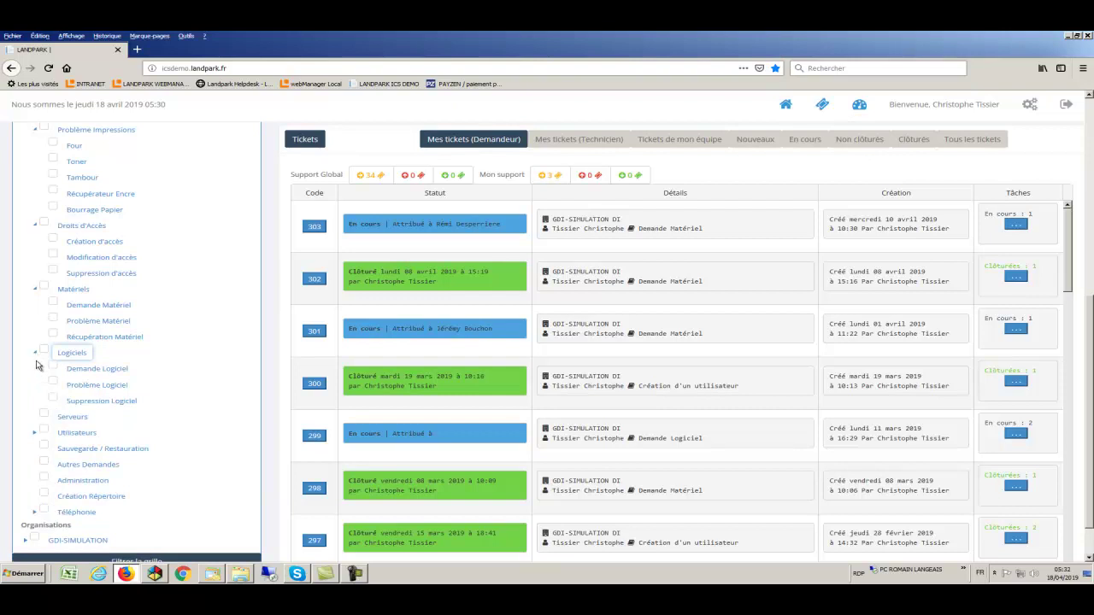
click(36, 434)
scroll(35, 436, down, 2)
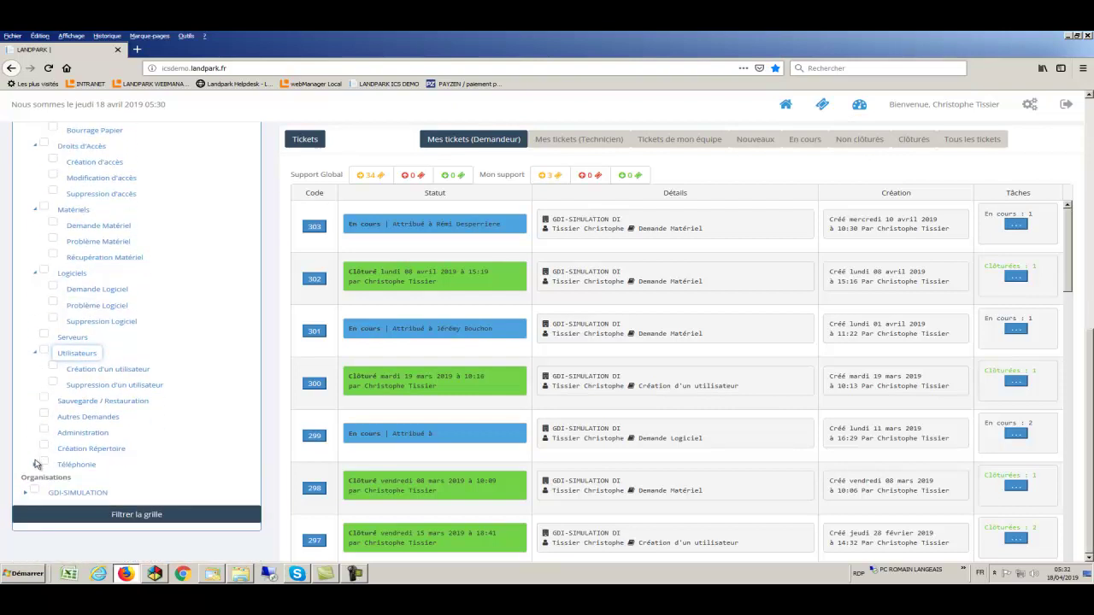
click(36, 466)
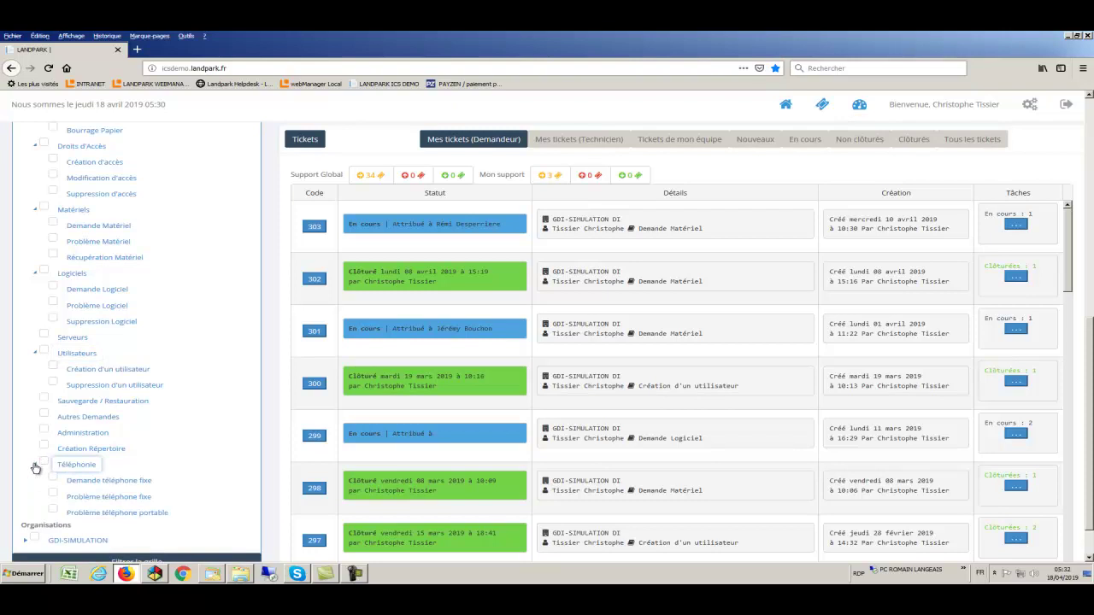
scroll(35, 468, up, 10)
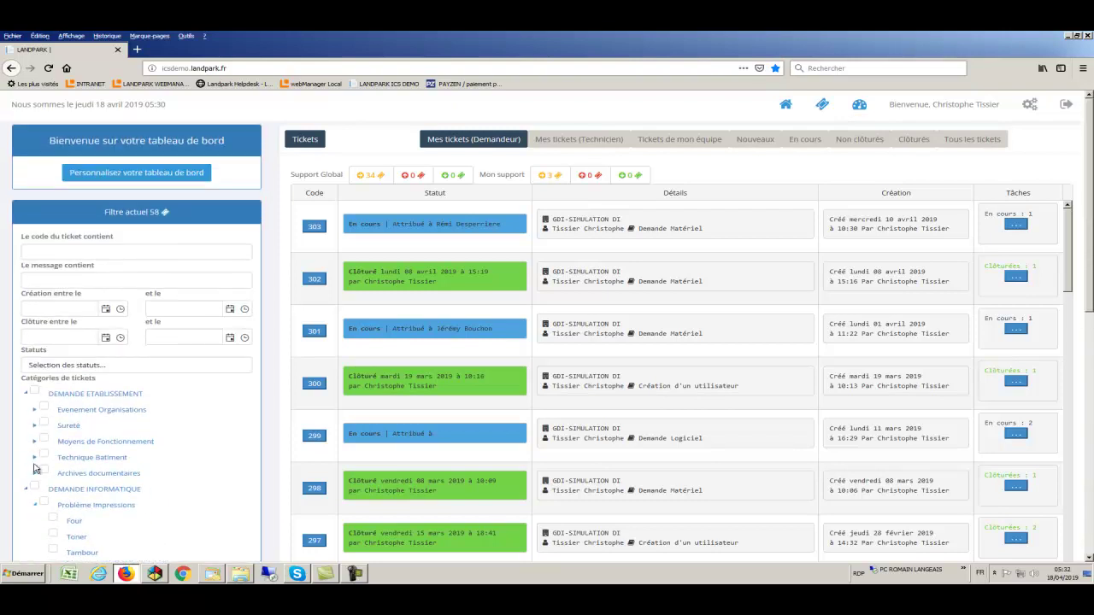
Expand Evenement Organisations, Sureté, Moyens de Fonctionnement, Technique Batiment and Archives documentaires
click(35, 414)
scroll(35, 418, down, 1)
click(35, 424)
scroll(35, 419, down, 3)
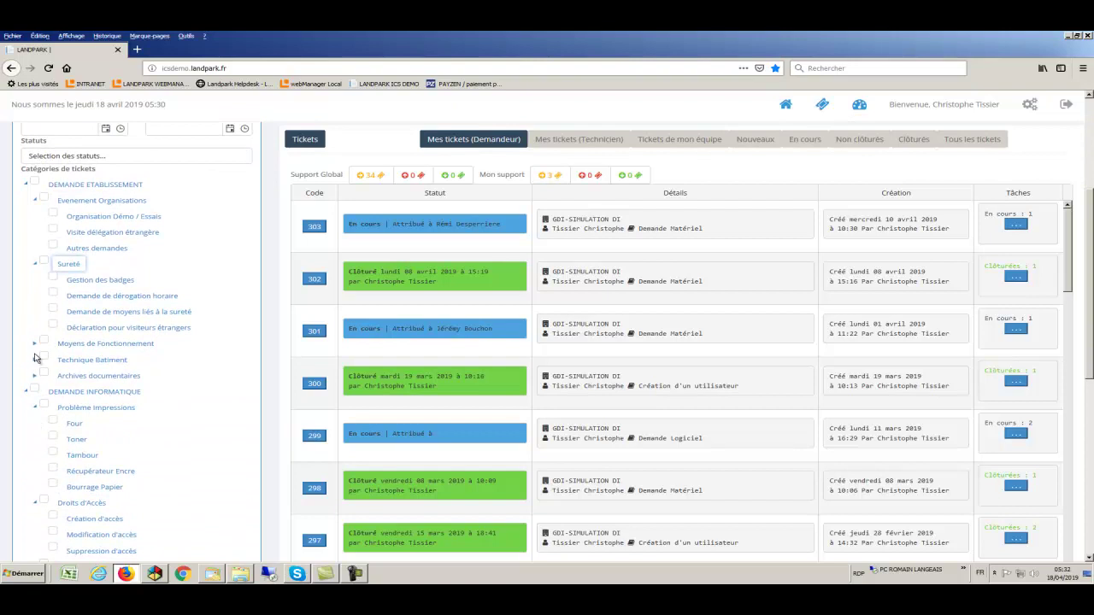
click(34, 343)
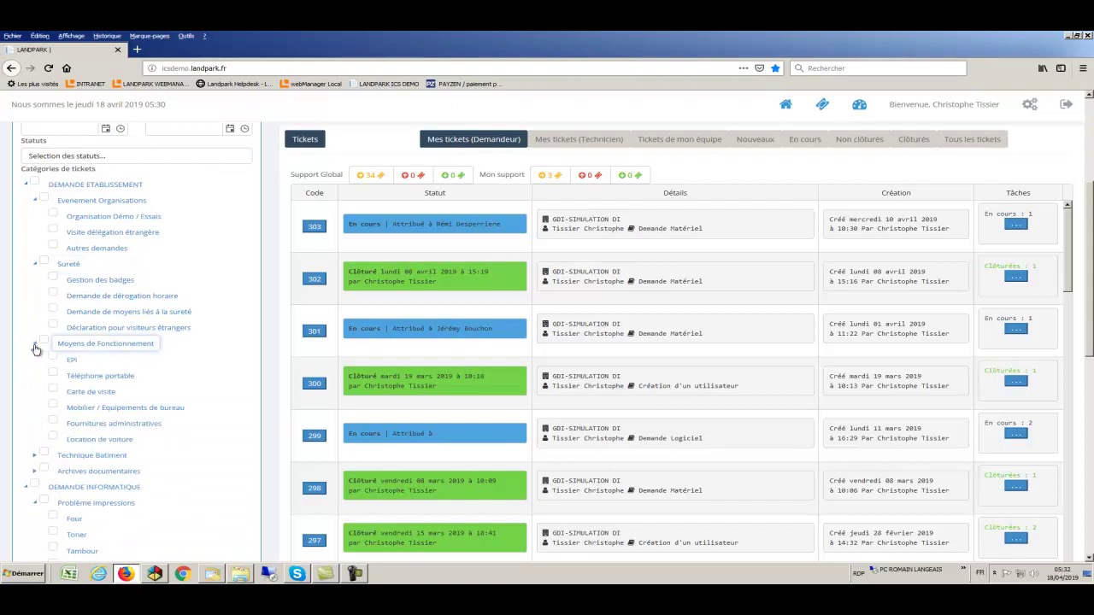
click(36, 457)
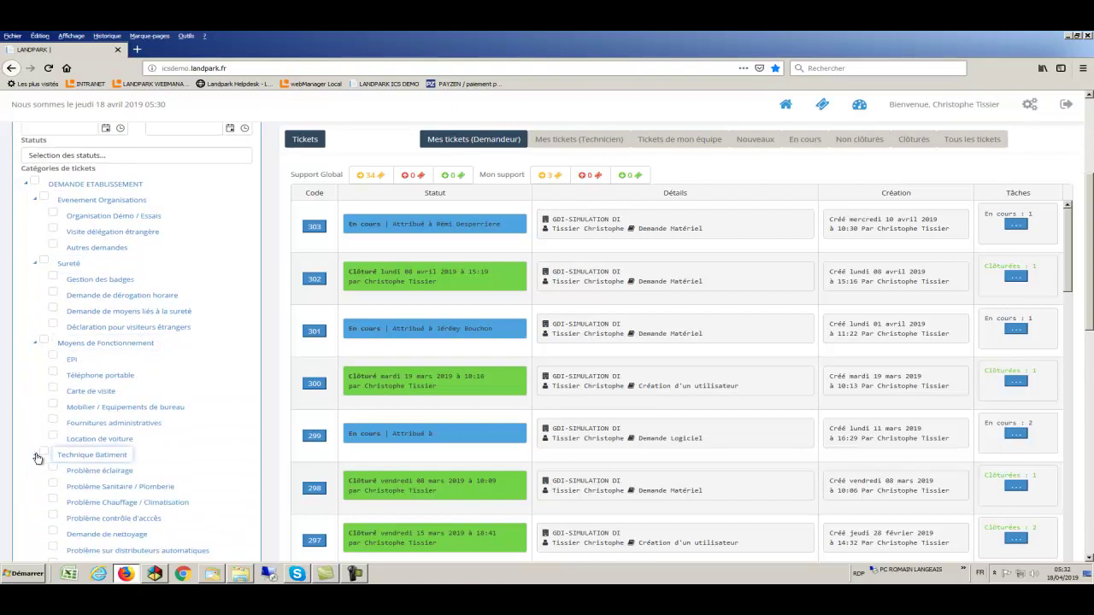
scroll(36, 455, down, 3)
click(34, 446)
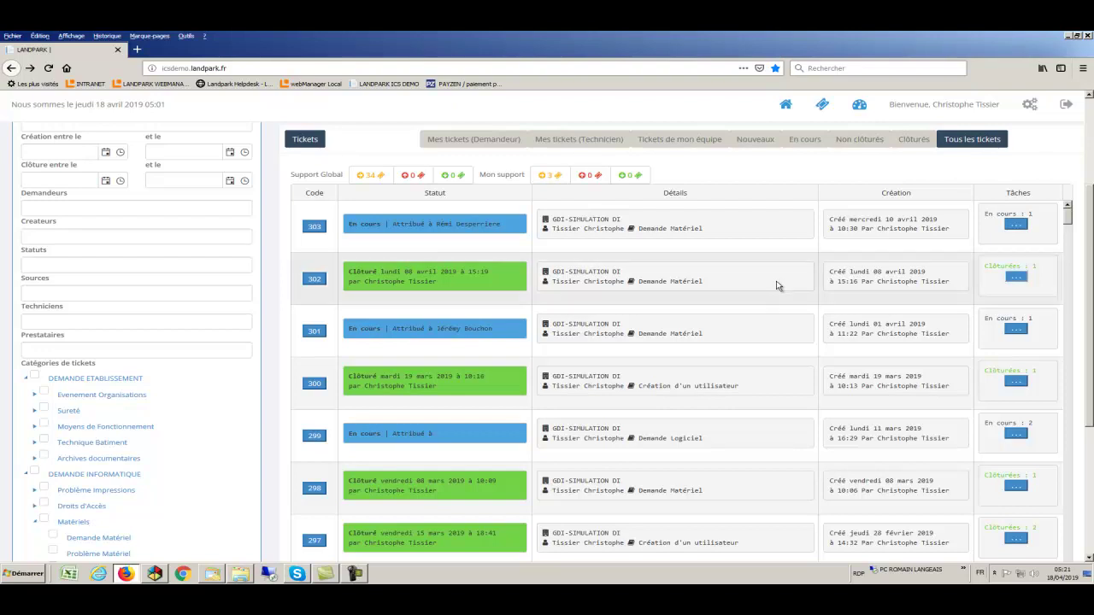
Preview ticket 302's task list, then open ticket 302's detail page
mouse_move(721, 288)
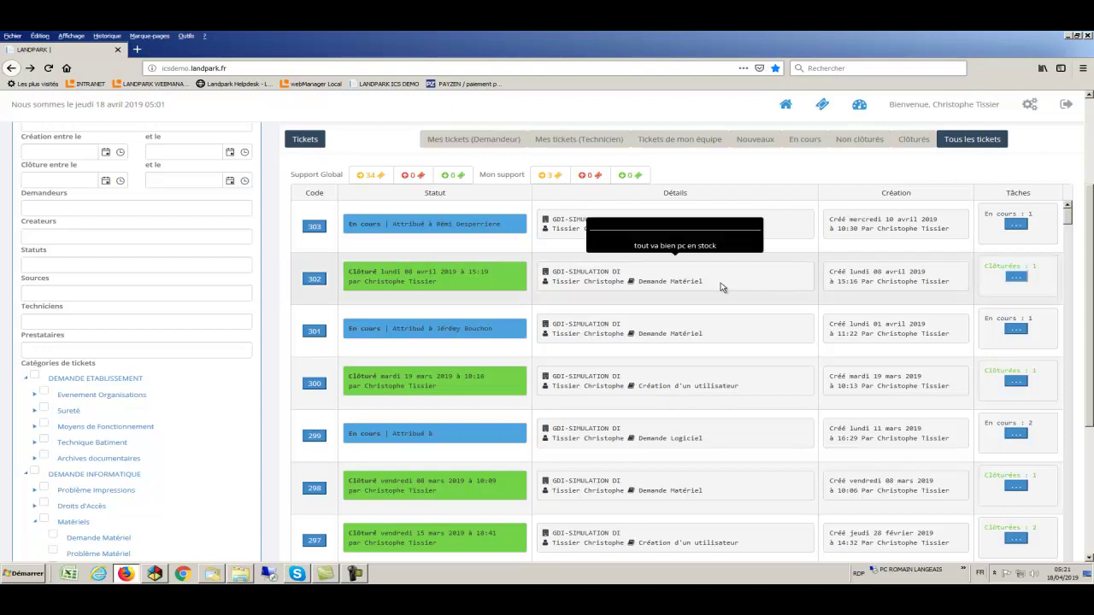
click(1014, 278)
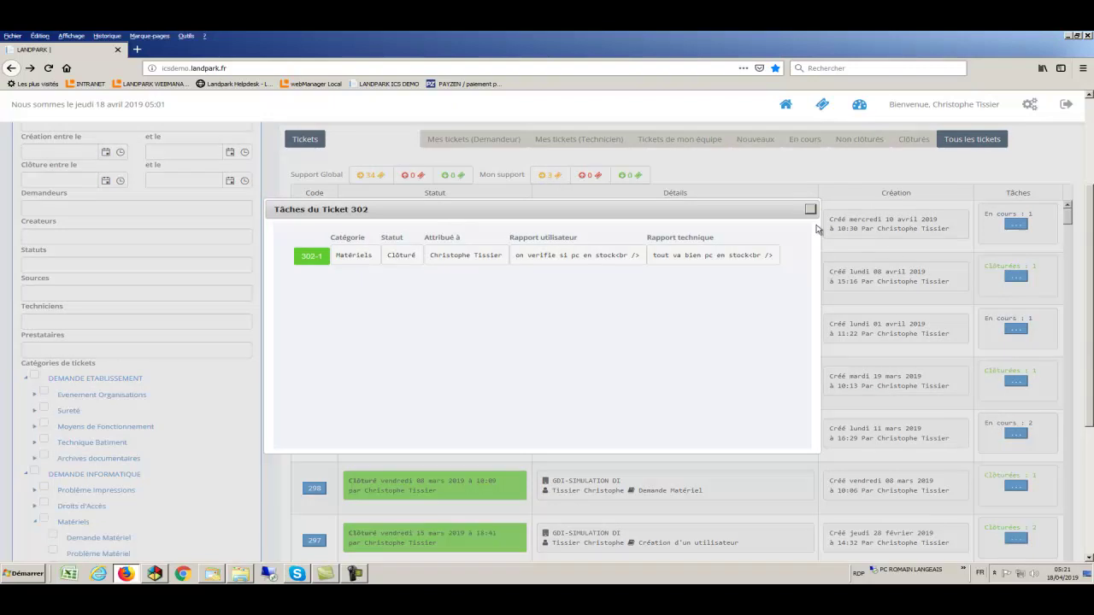
click(812, 212)
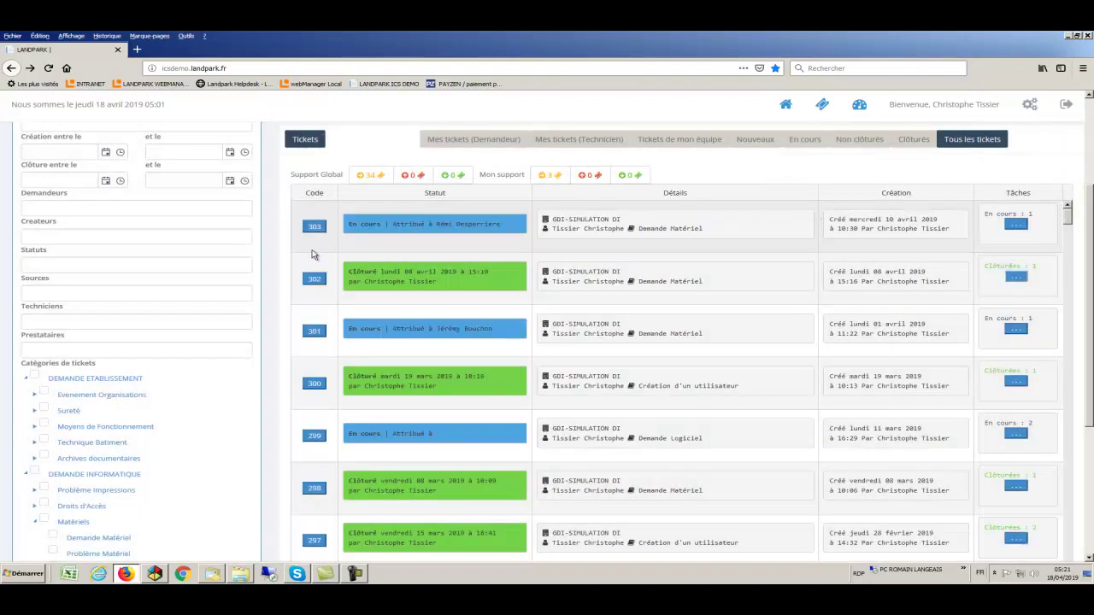
click(313, 280)
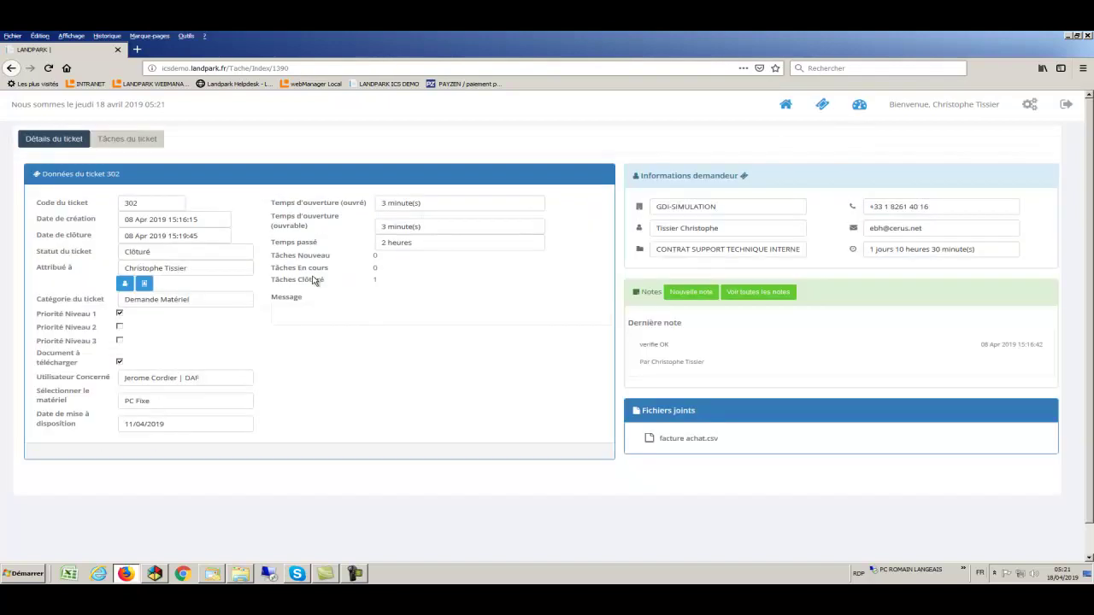
Show the Tâches du ticket details and highlight task 302-1's Clôturé status
click(437, 245)
click(128, 138)
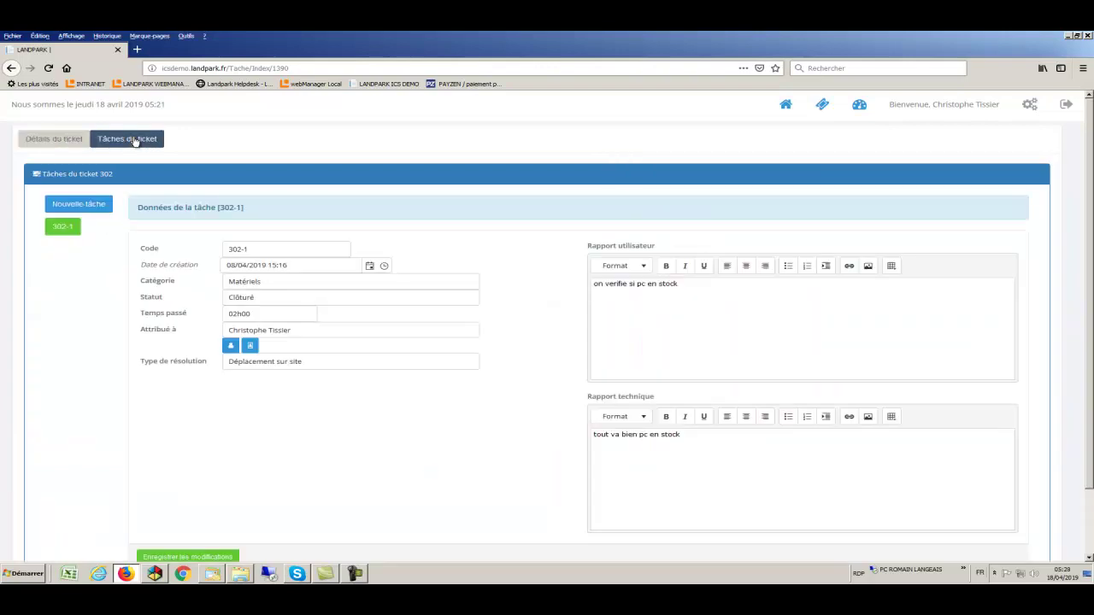
click(287, 299)
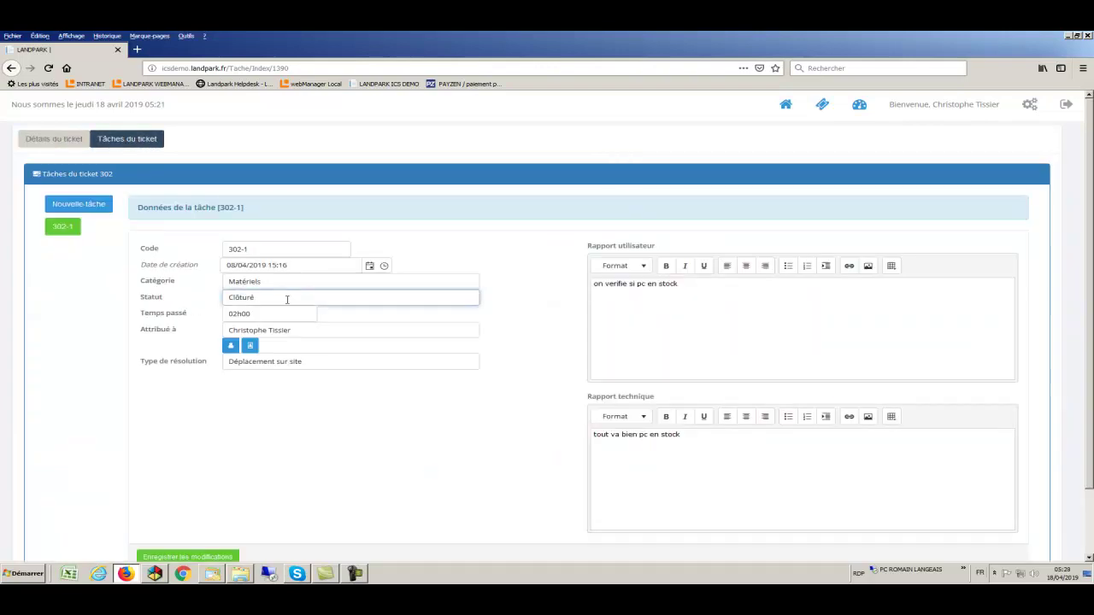
drag(287, 299, 225, 296)
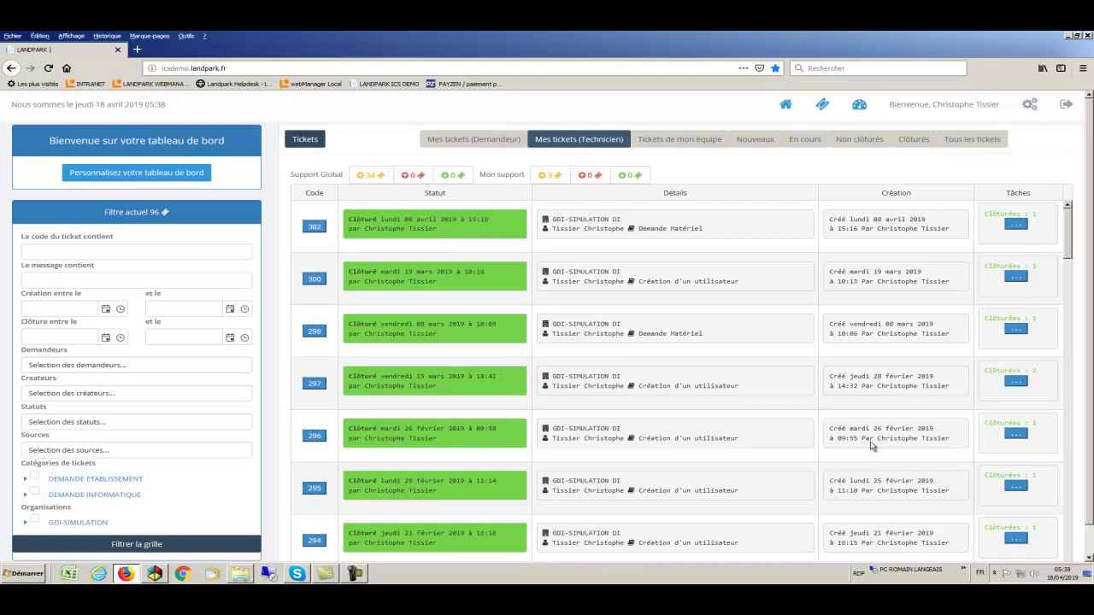
Start a new ticket and highlight the requester's name, contract type and 34:30 time consumed
click(822, 106)
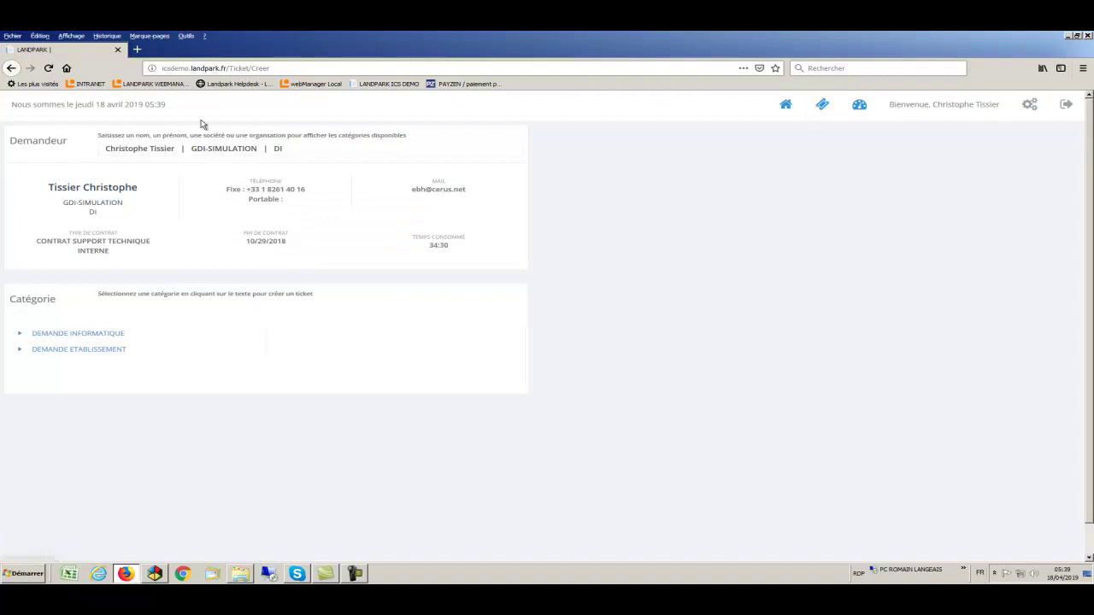
drag(139, 192, 52, 192)
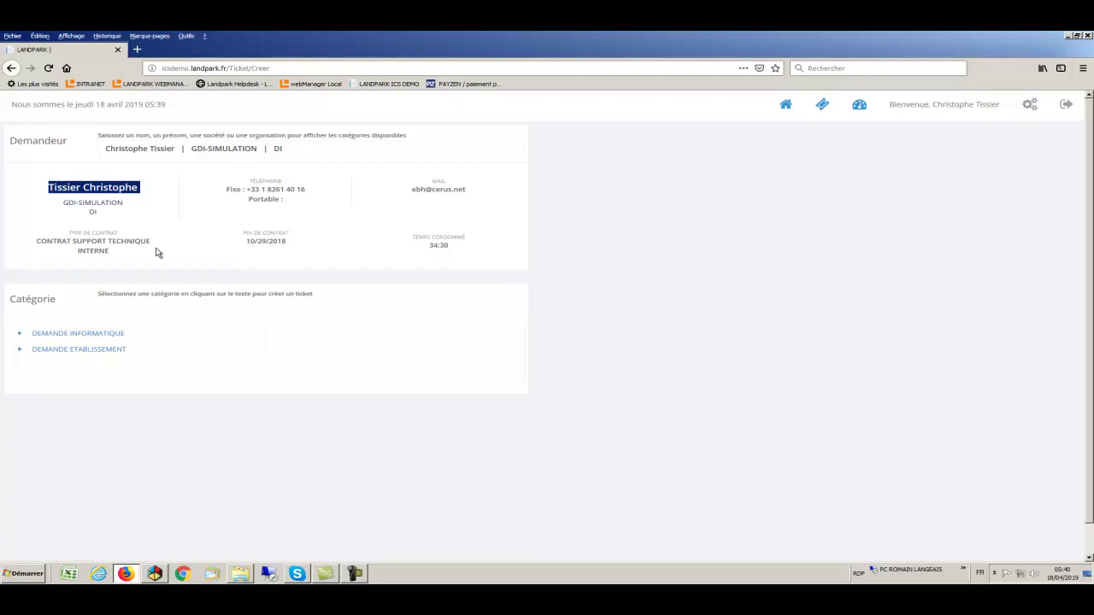
drag(127, 254, 37, 241)
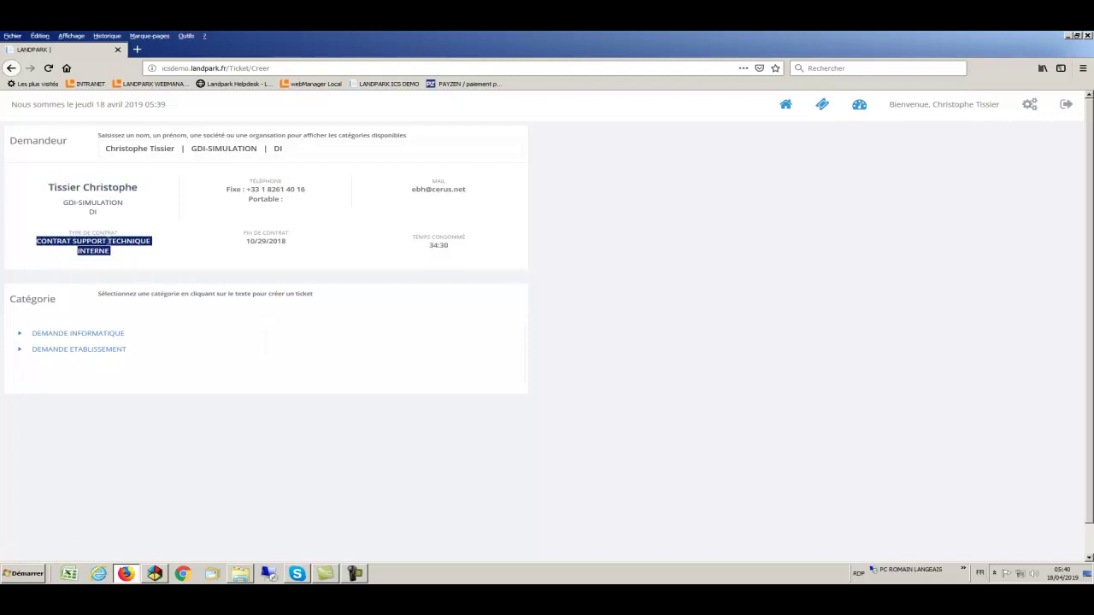
click(454, 249)
drag(455, 249, 430, 249)
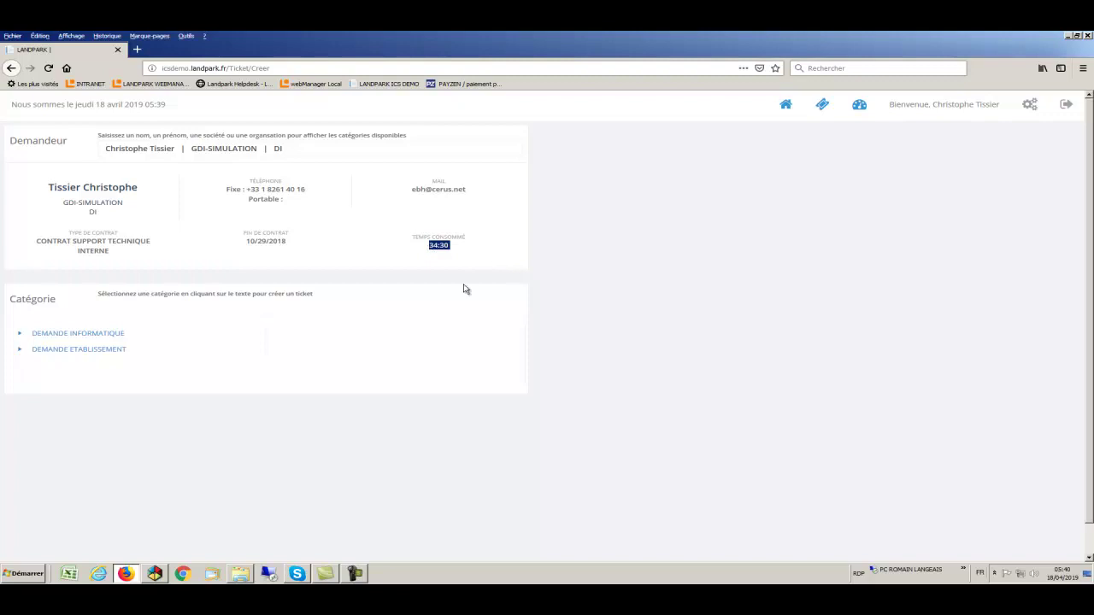
Expand DEMANDE INFORMATIQUE, view Création d'un utilisateur, then select the Demande Matériel category
click(20, 336)
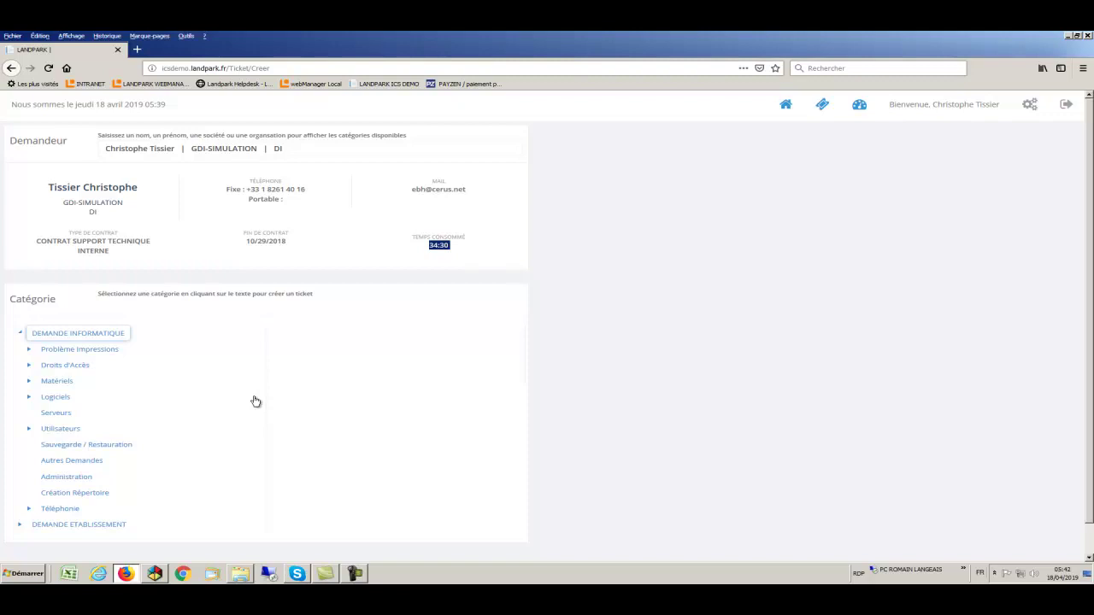
click(28, 383)
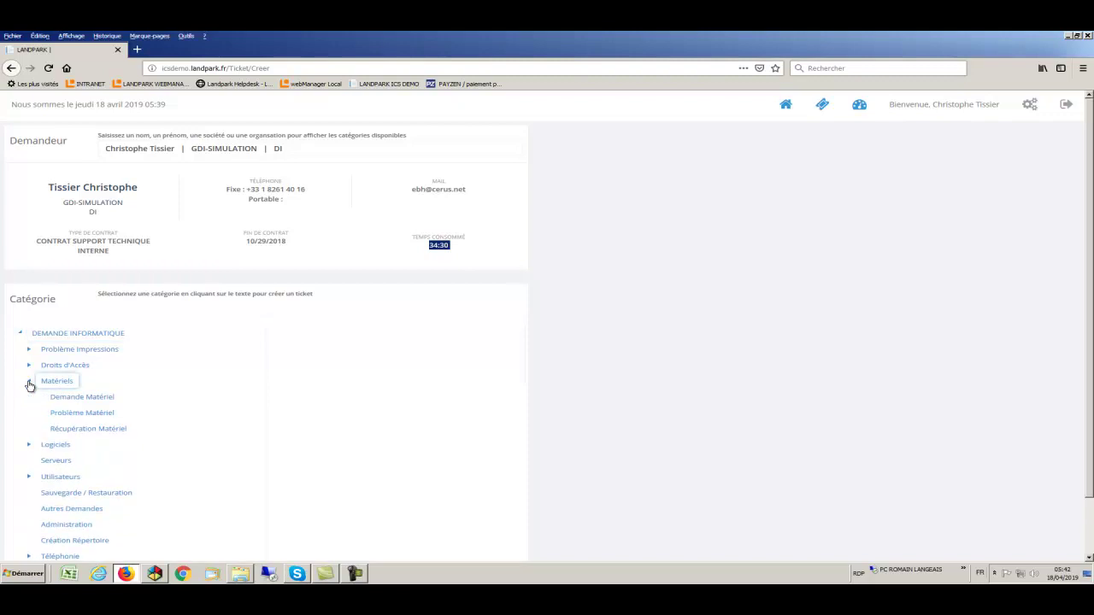
click(65, 401)
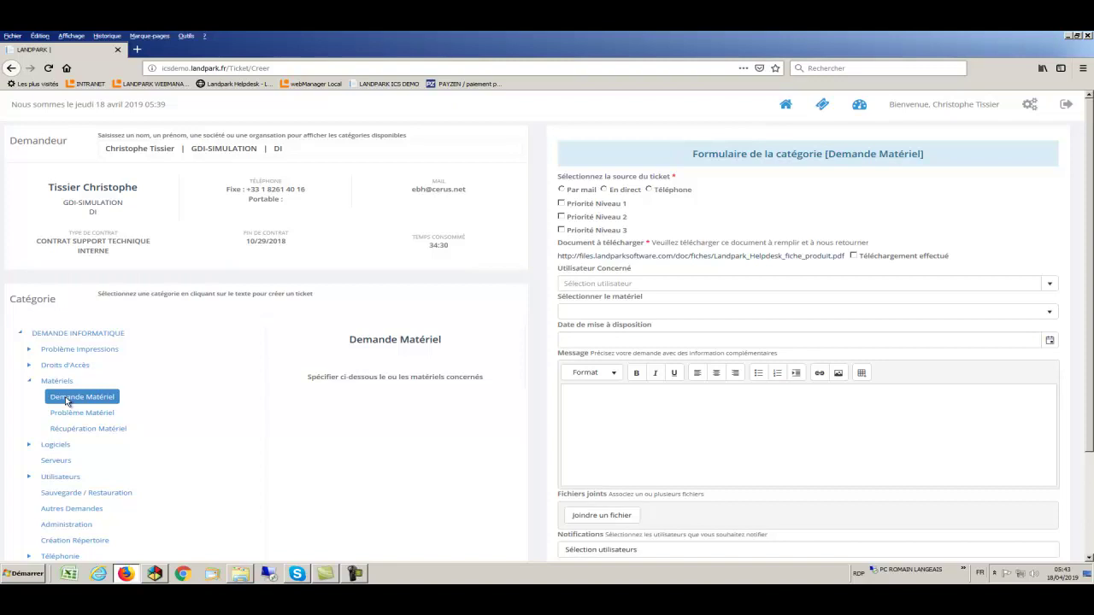
click(30, 478)
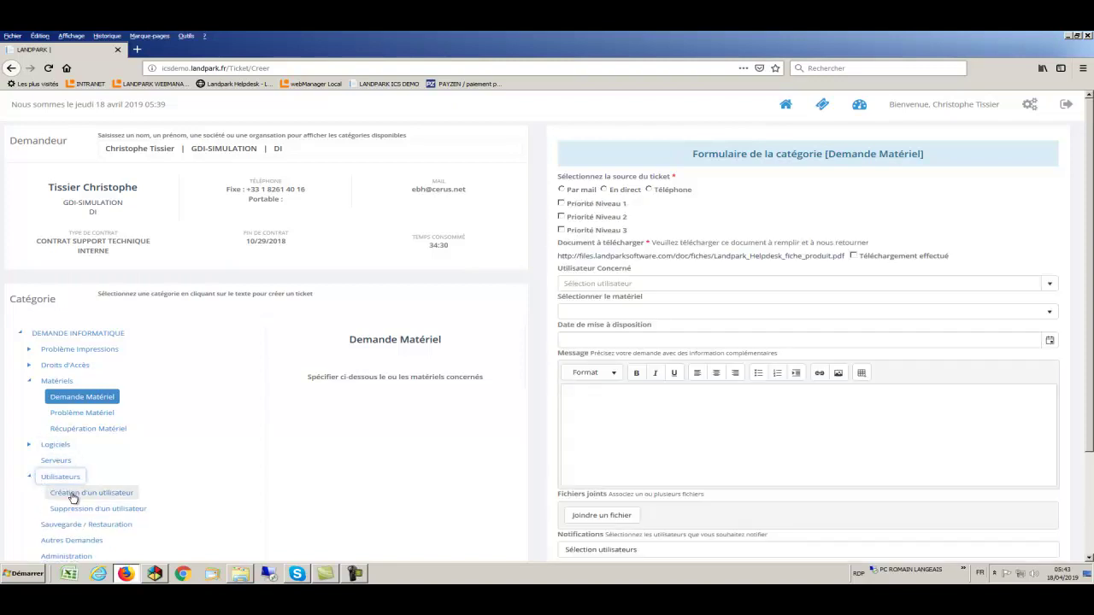
click(73, 494)
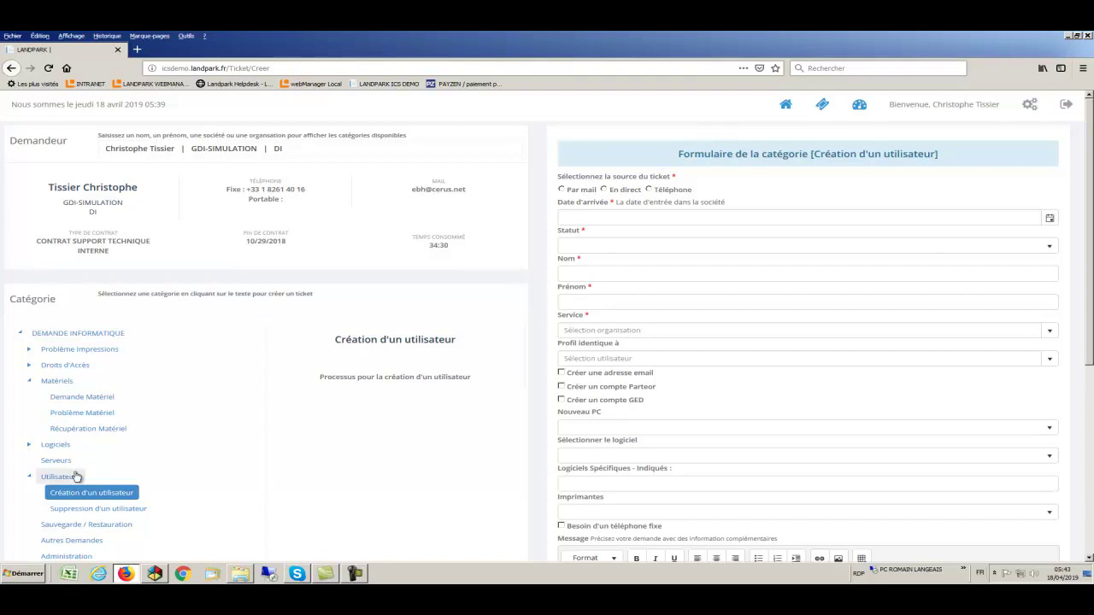
click(77, 402)
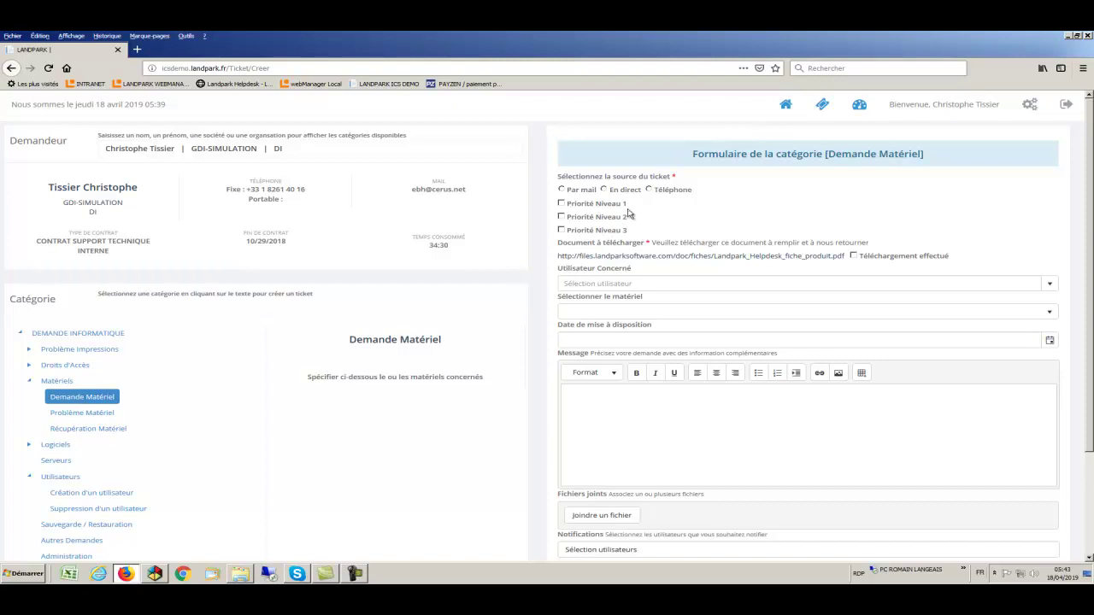
Set the source to Téléphone, priority level 1, and tick Téléchargement effectué
click(649, 191)
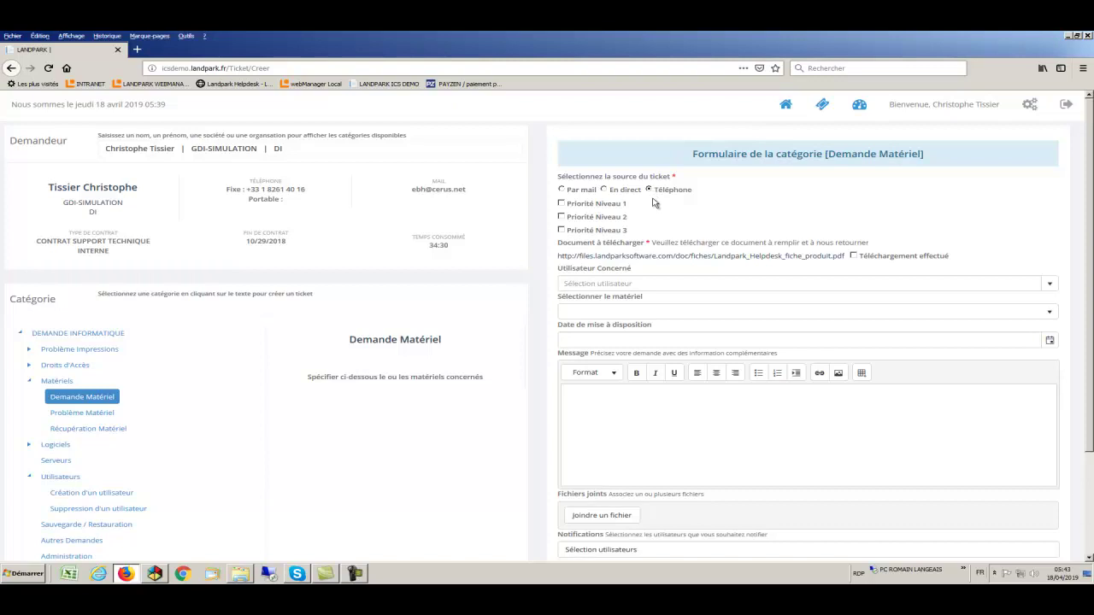
click(562, 205)
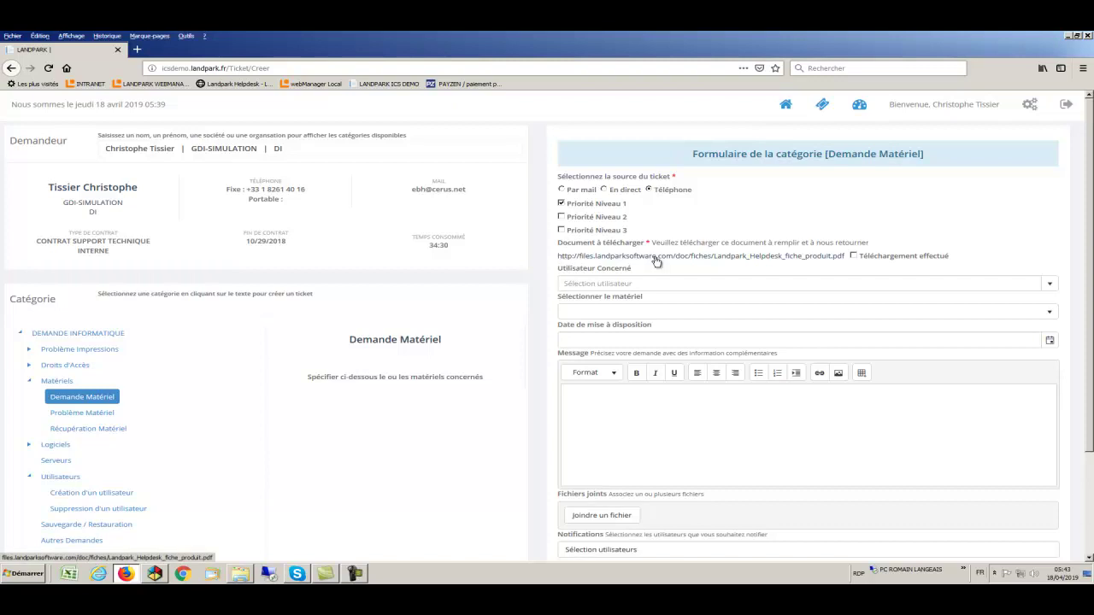
drag(842, 256, 774, 258)
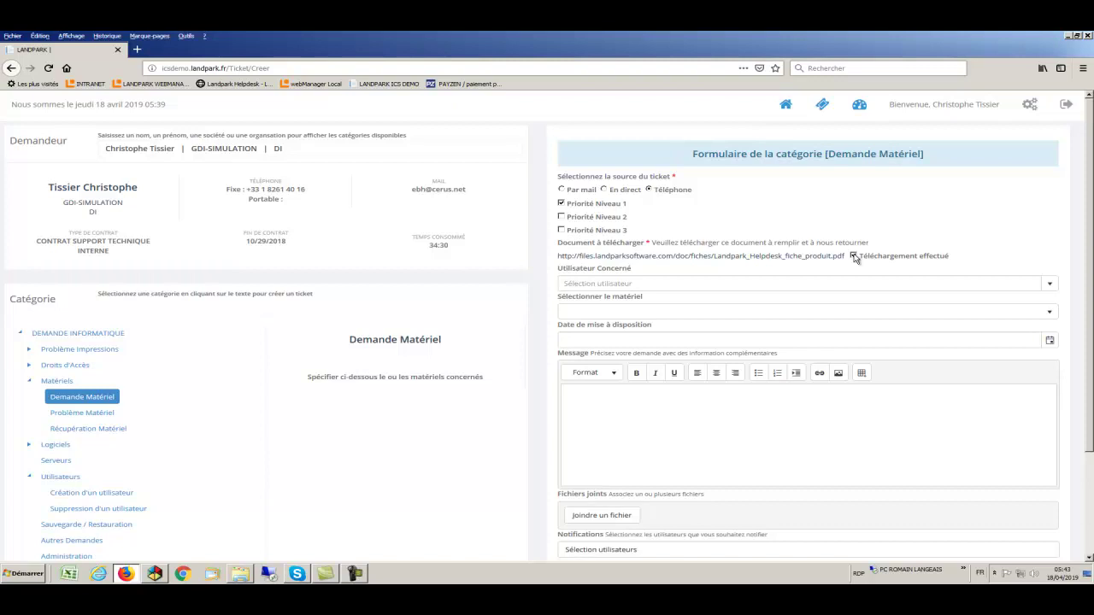
Choose the concerned user, PC Fixe, date 19/04/2019, and message 'demande de PC'
click(1053, 285)
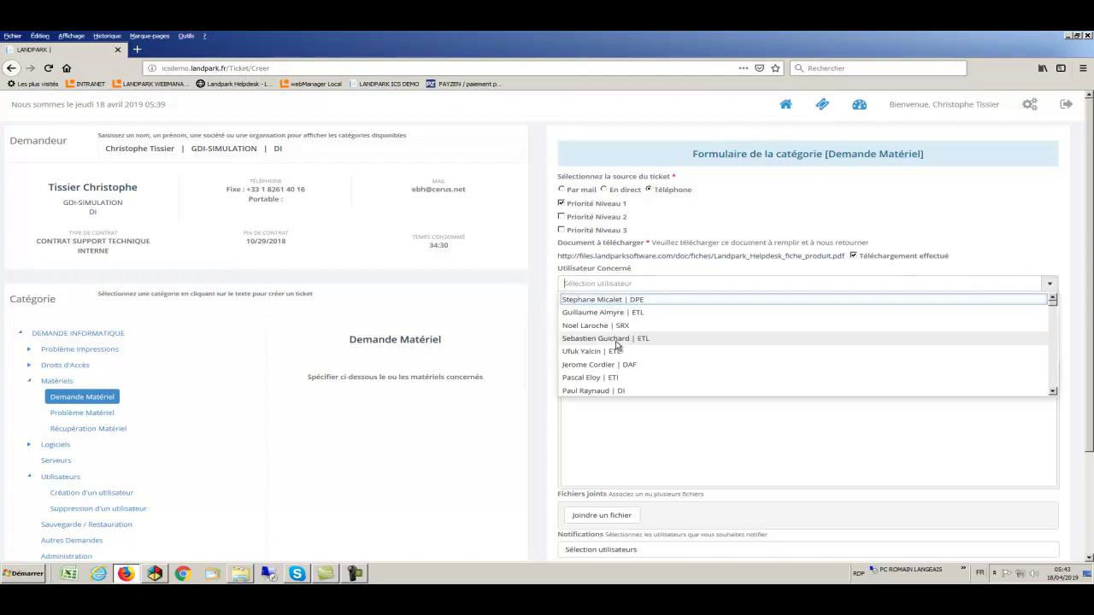
click(616, 341)
click(1048, 312)
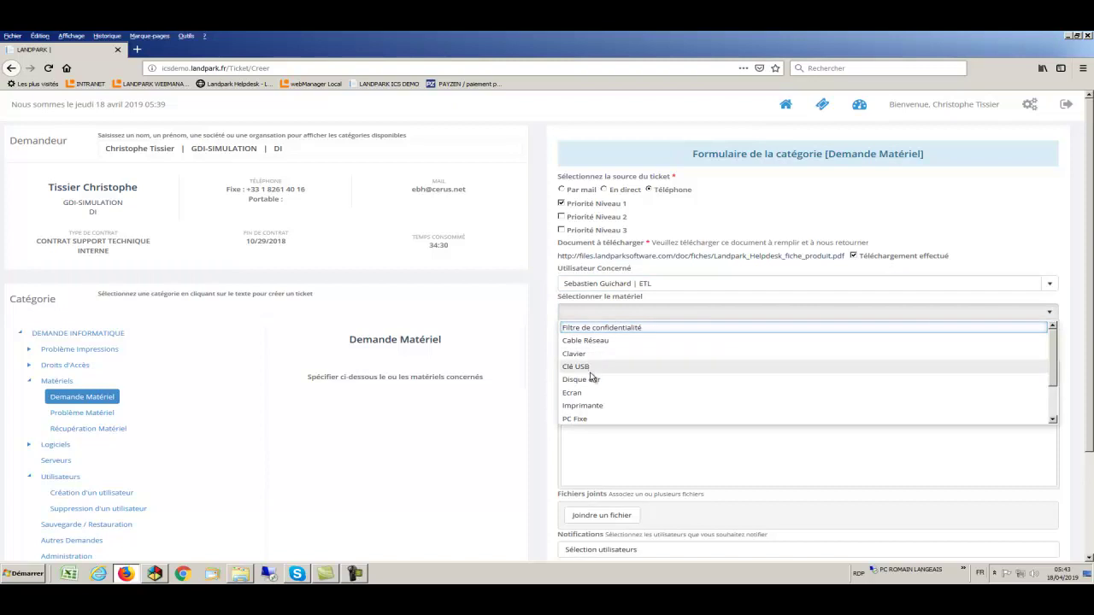
click(594, 418)
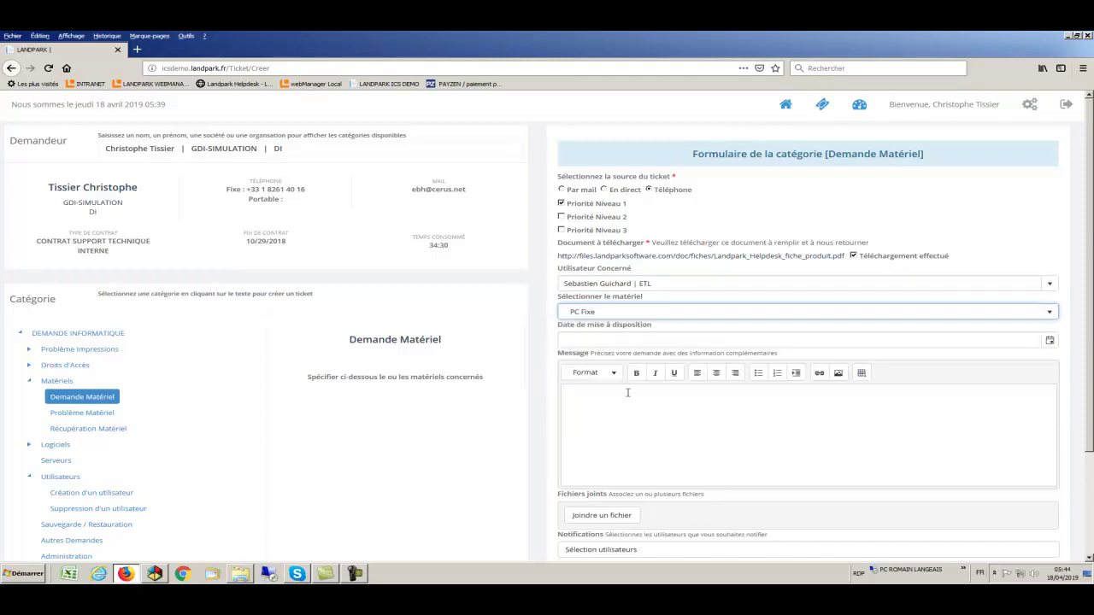
click(1050, 341)
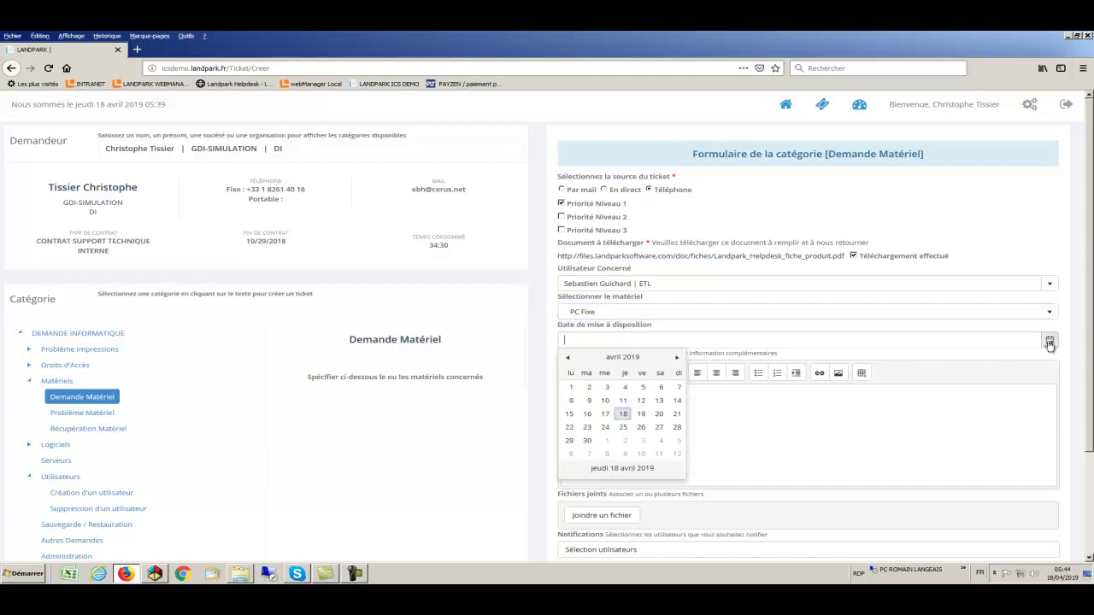
click(641, 415)
click(641, 411)
text(demande de)
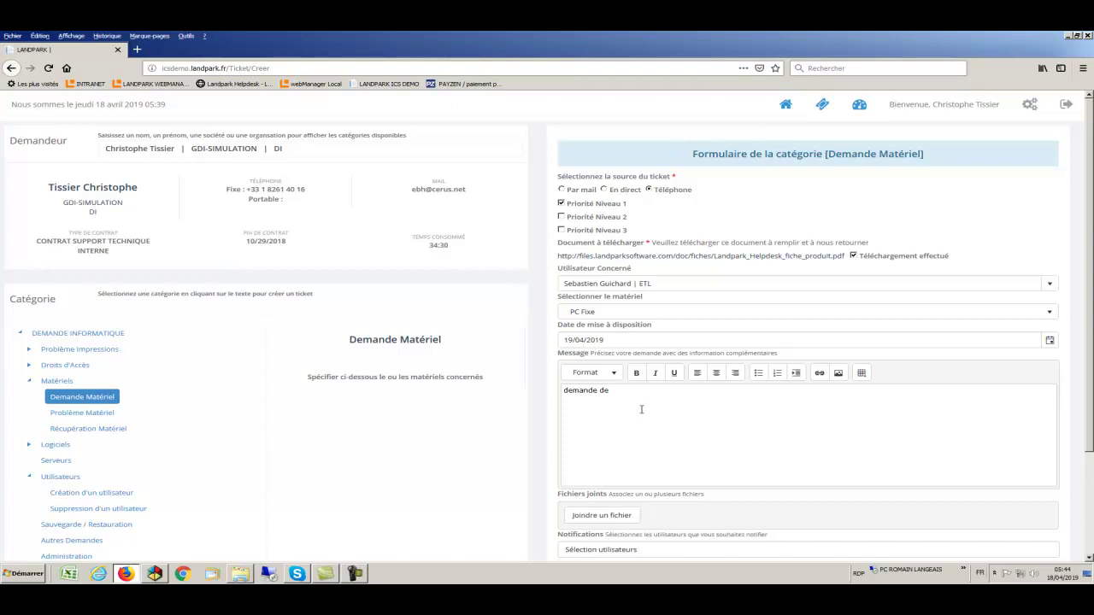
text( PC)
Attach the image 1 IMAGE 7.png to the hardware request
click(618, 515)
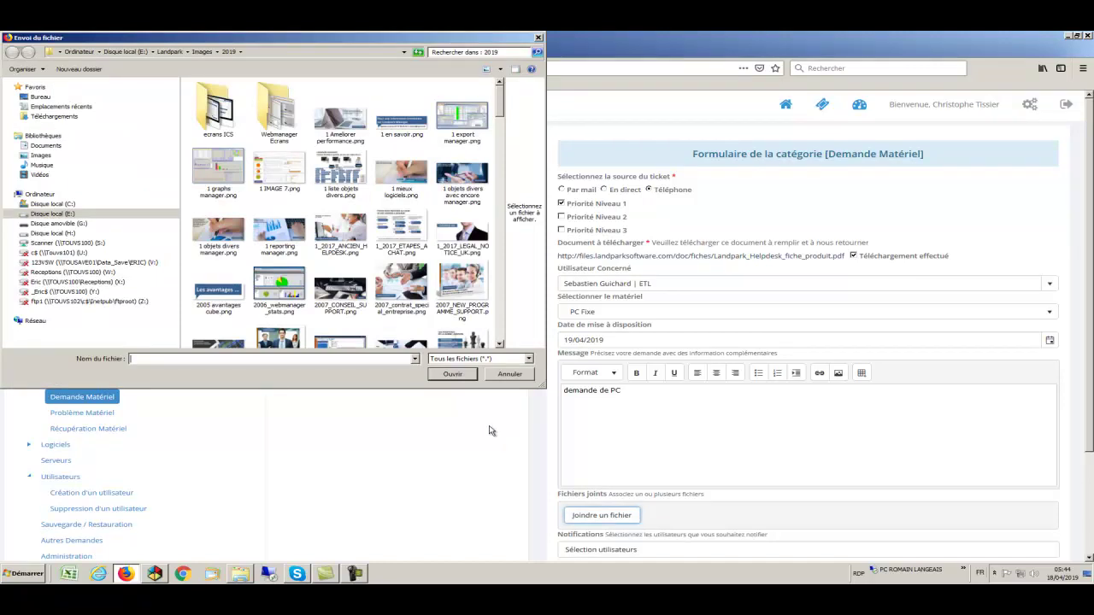
click(301, 173)
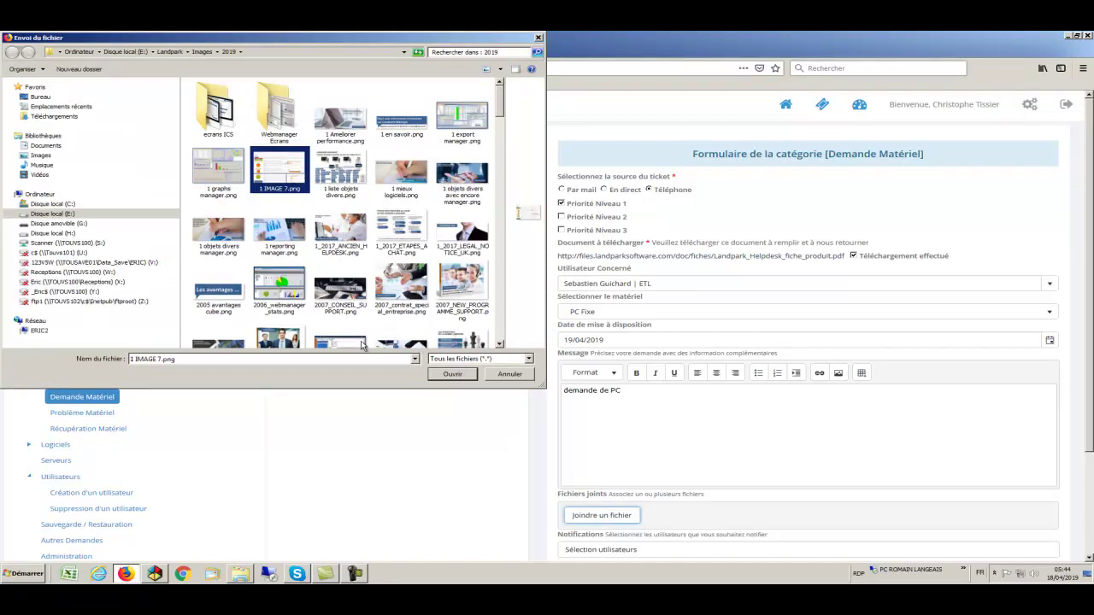
click(453, 375)
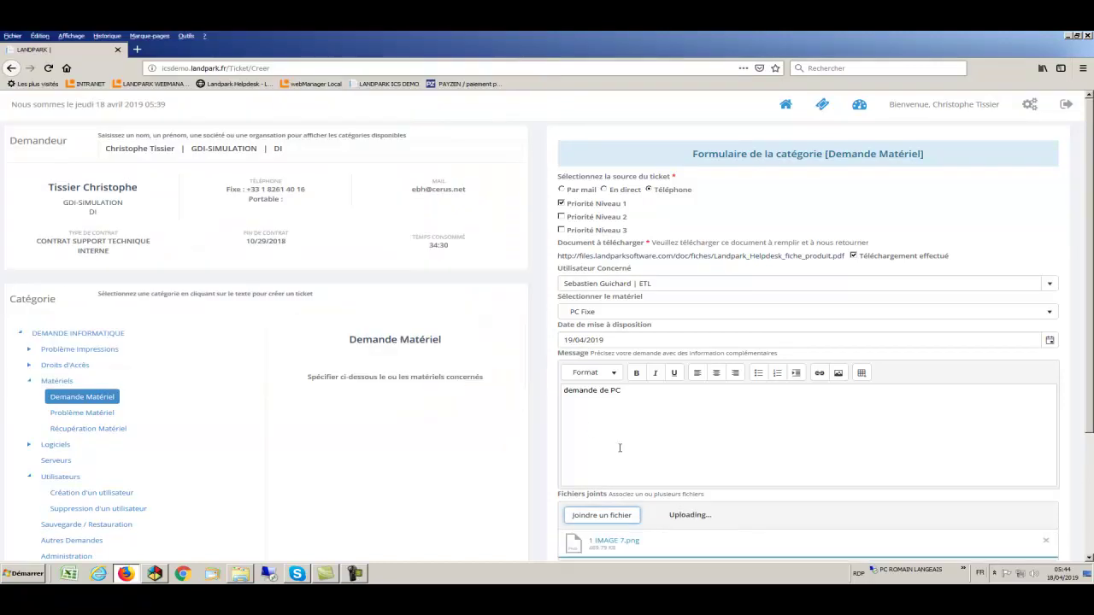
scroll(697, 485, down, 2)
scroll(697, 486, down, 2)
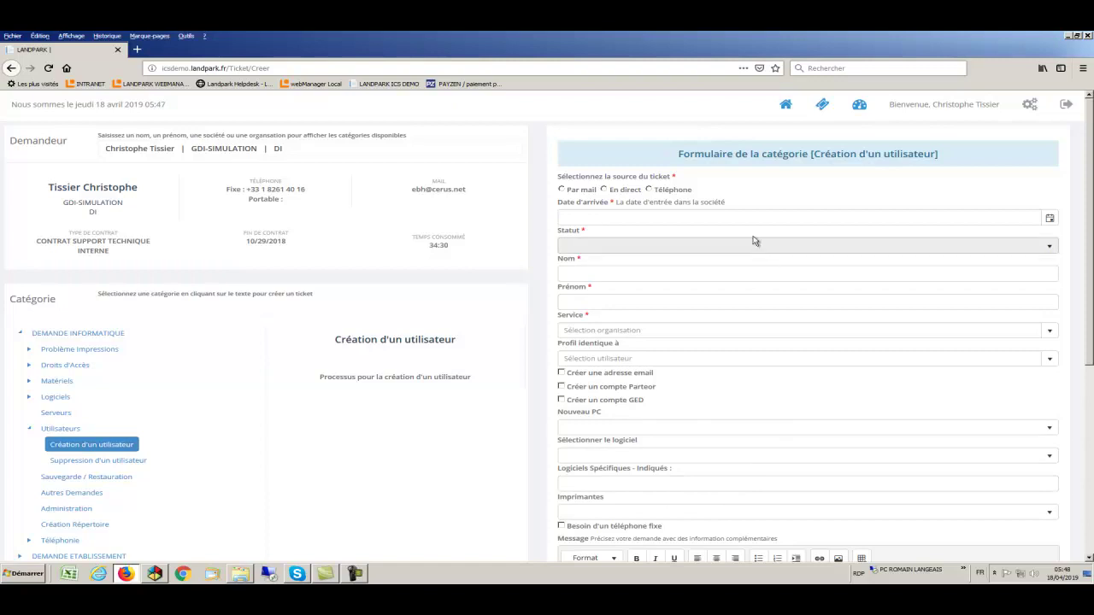
Set source Téléphone, arrival date 19/04/2019 and status Embauché
click(649, 190)
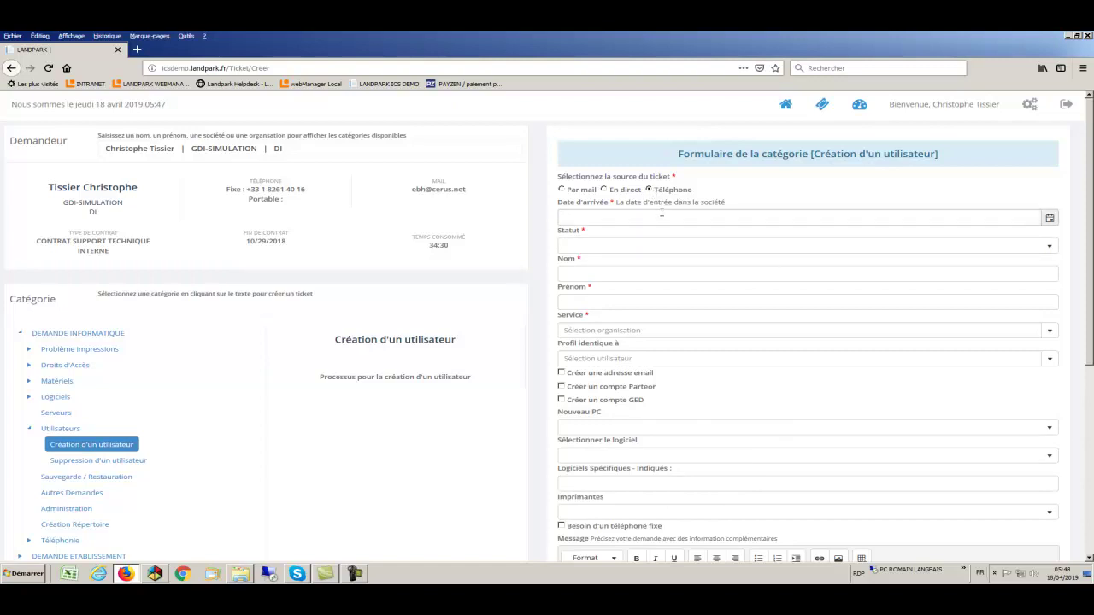
click(669, 216)
click(1049, 218)
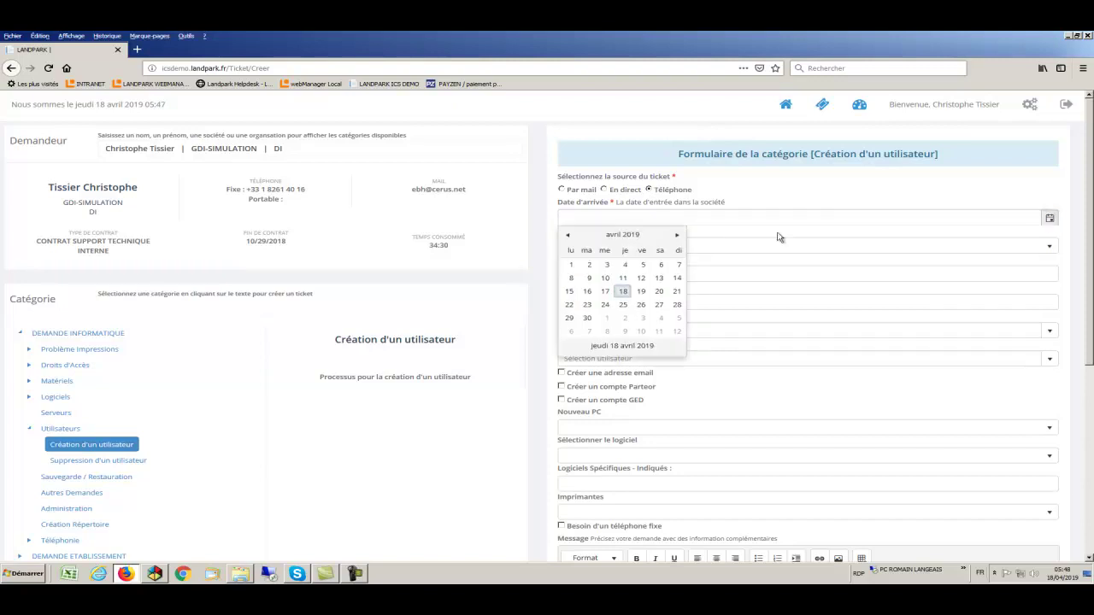
click(642, 293)
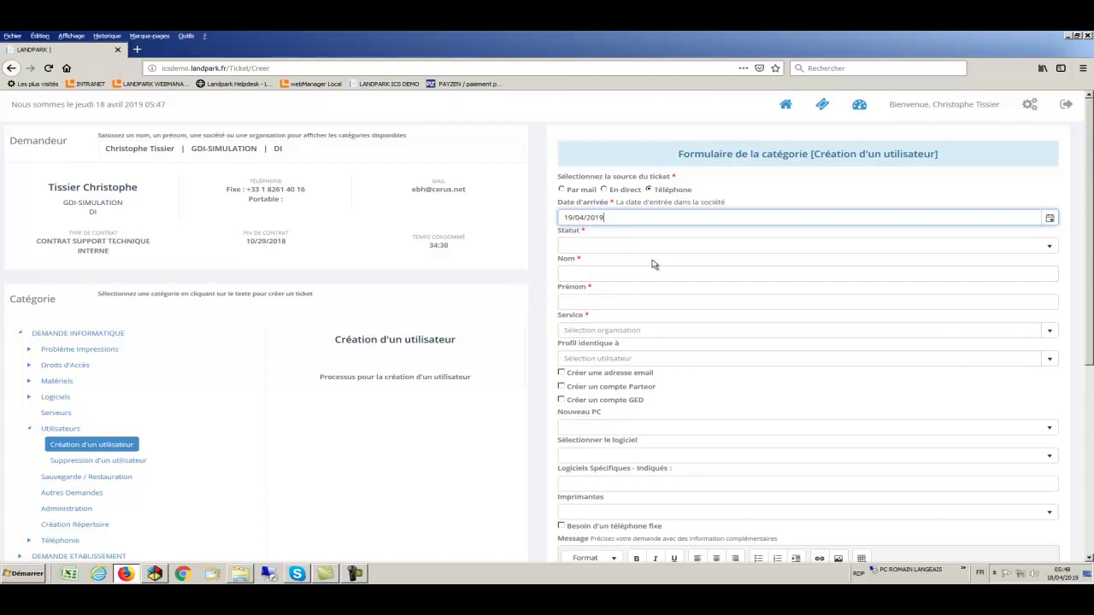
click(683, 248)
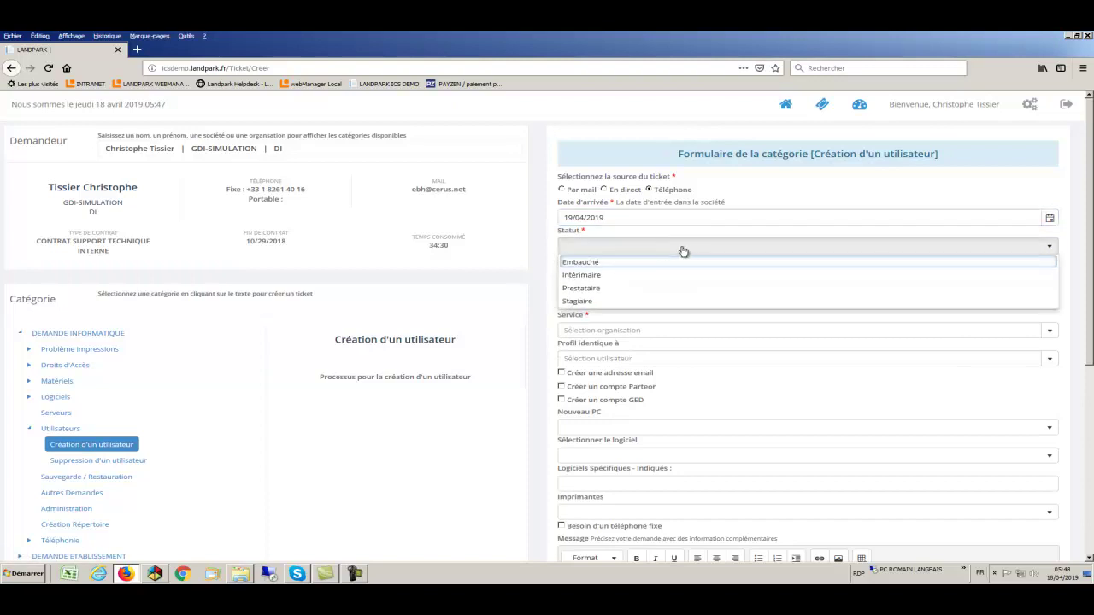
click(621, 266)
Enter the new user's surname and first name, and assign the DAF service
click(620, 273)
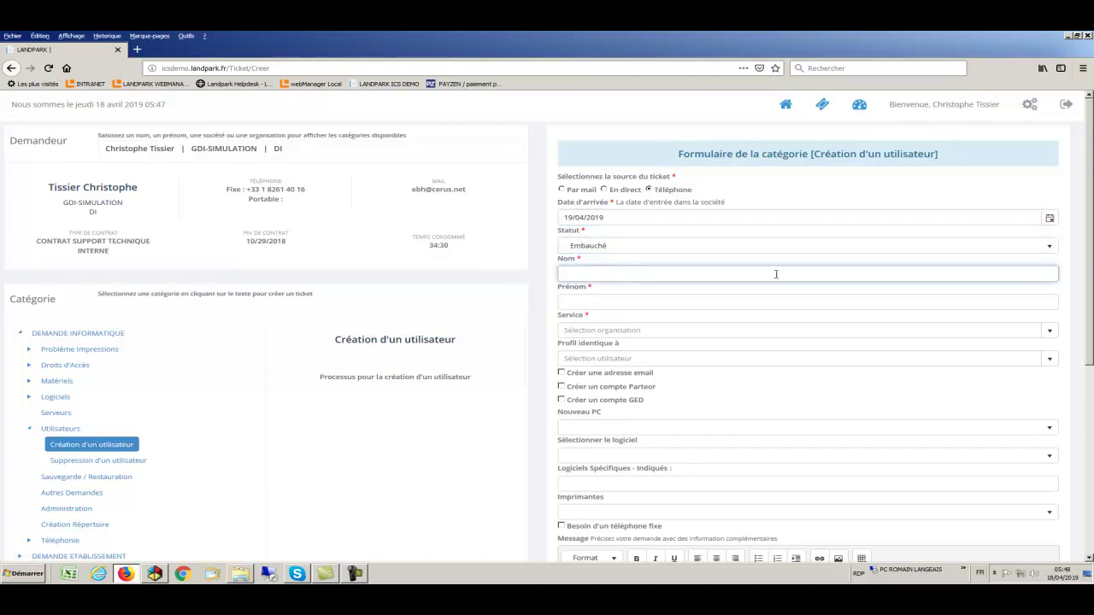
click(728, 304)
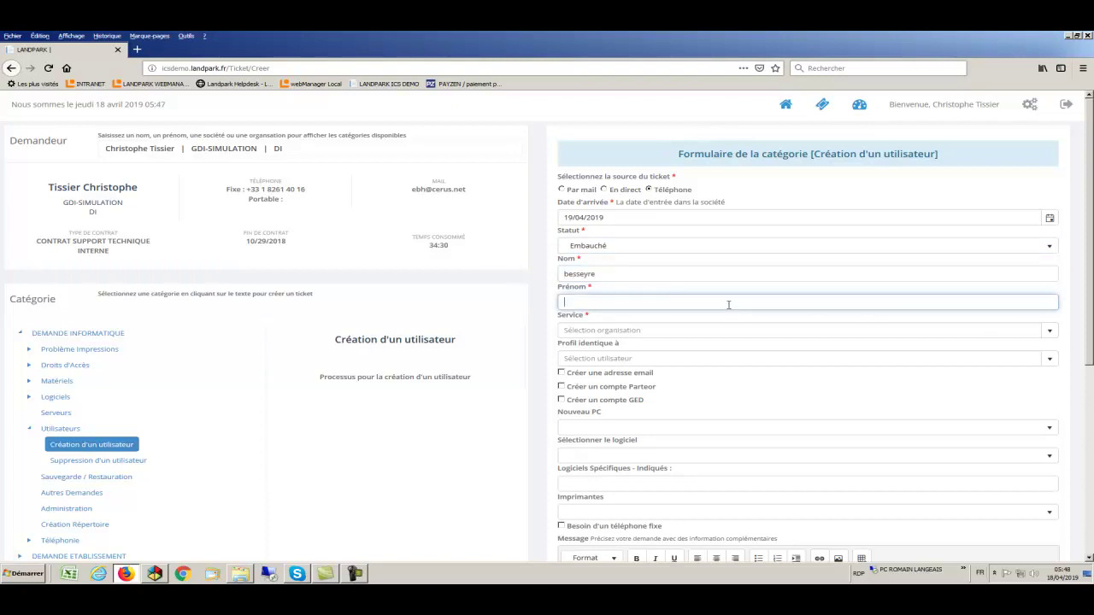
click(783, 332)
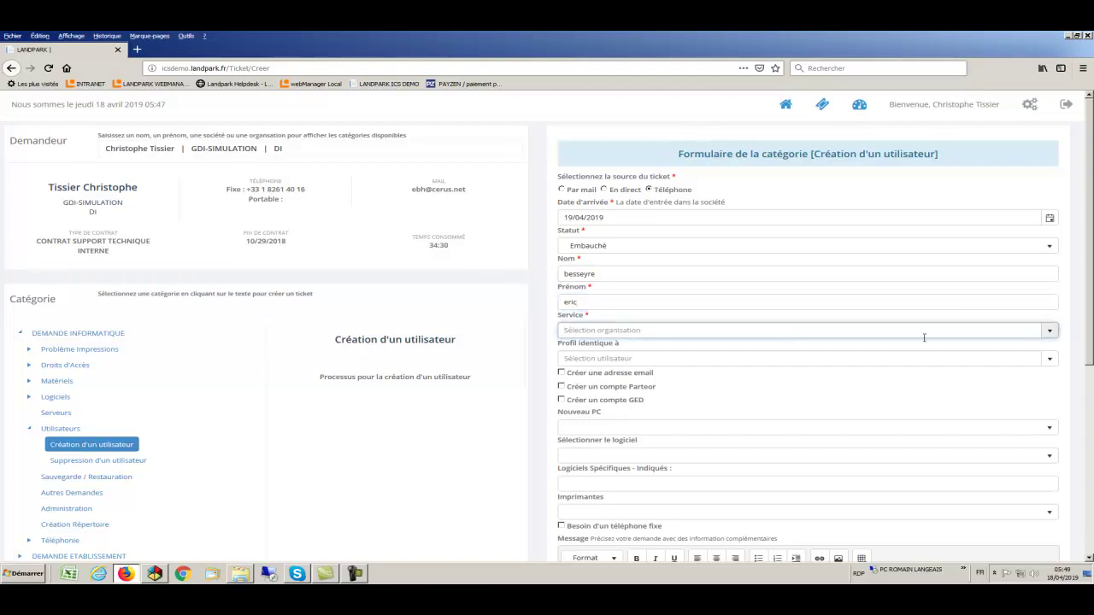
click(1050, 333)
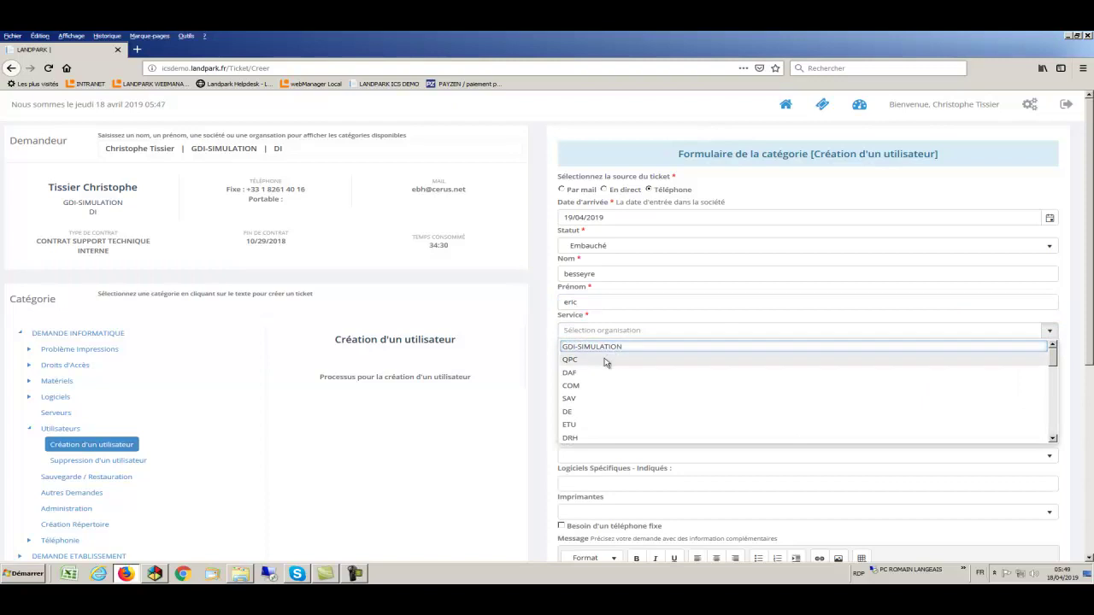
click(597, 373)
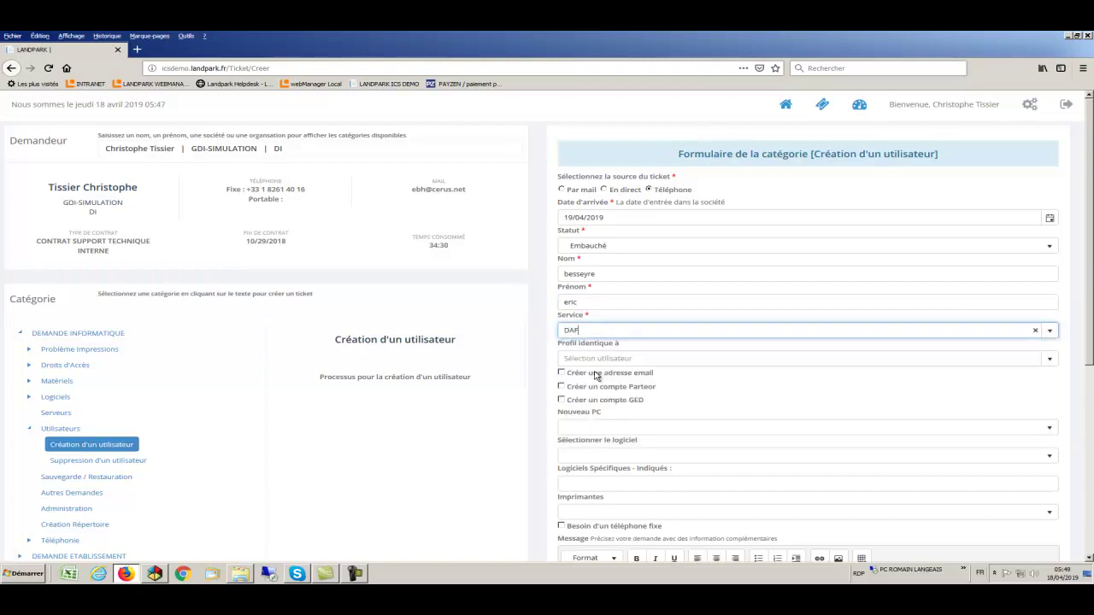
Request email, Parteor and GED accounts, and state a new PC is needed
click(562, 373)
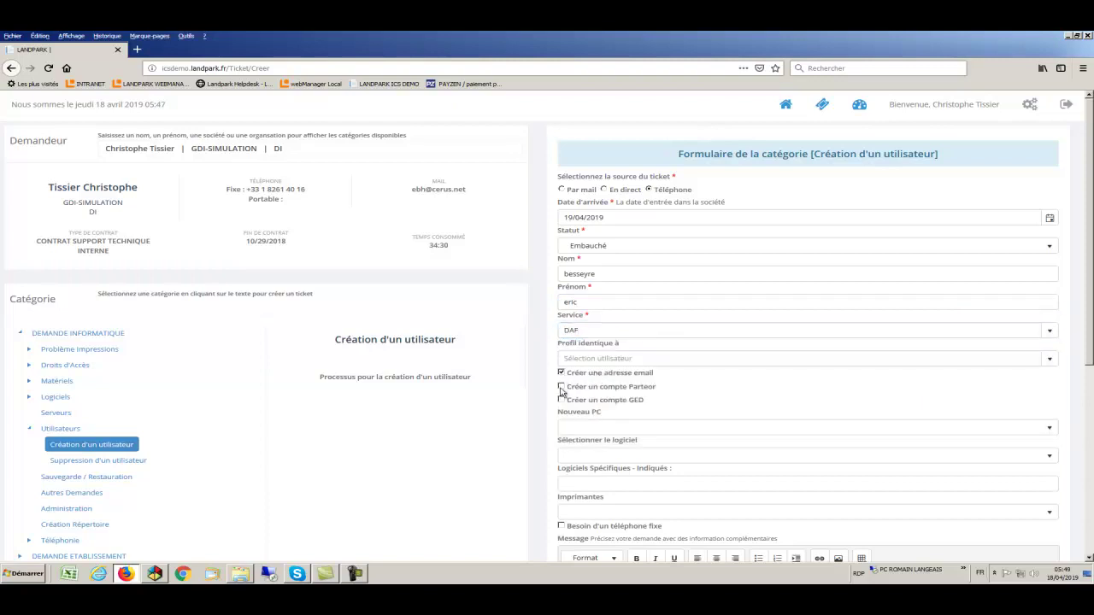
click(561, 388)
click(561, 400)
click(1039, 430)
click(663, 457)
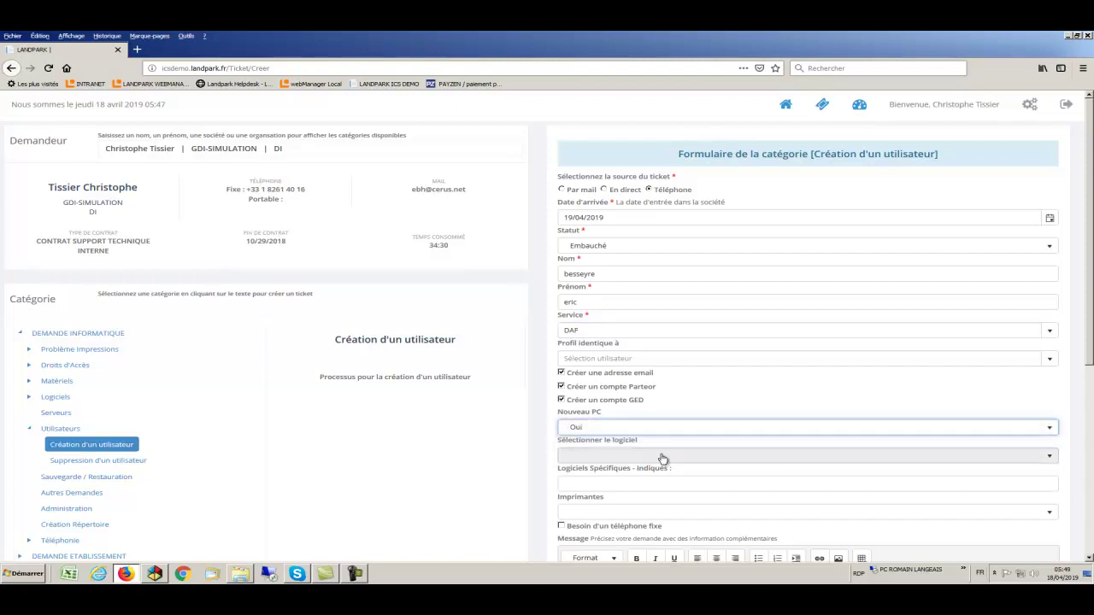
Request Corel Paint Shop Pro X9 and assign the Xerox Phaser 6605 - DI printer
click(667, 460)
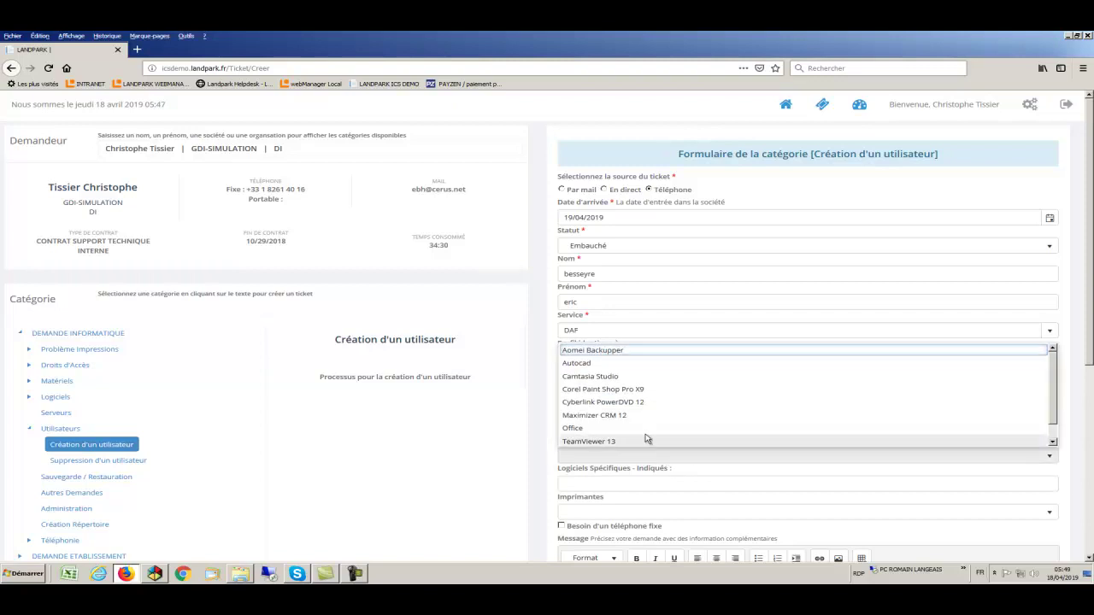
click(637, 390)
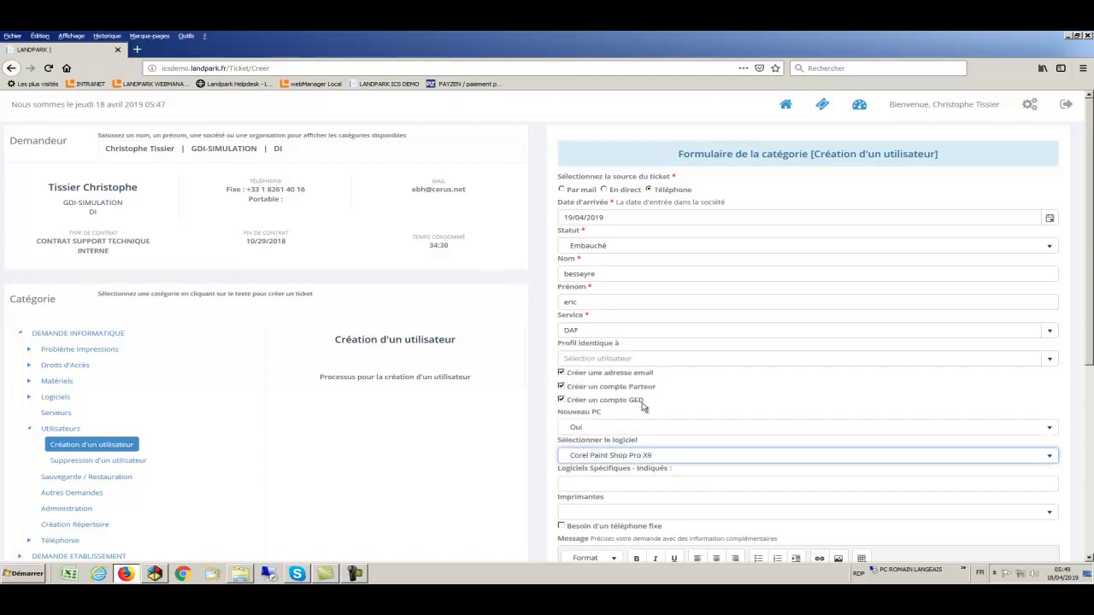
click(675, 484)
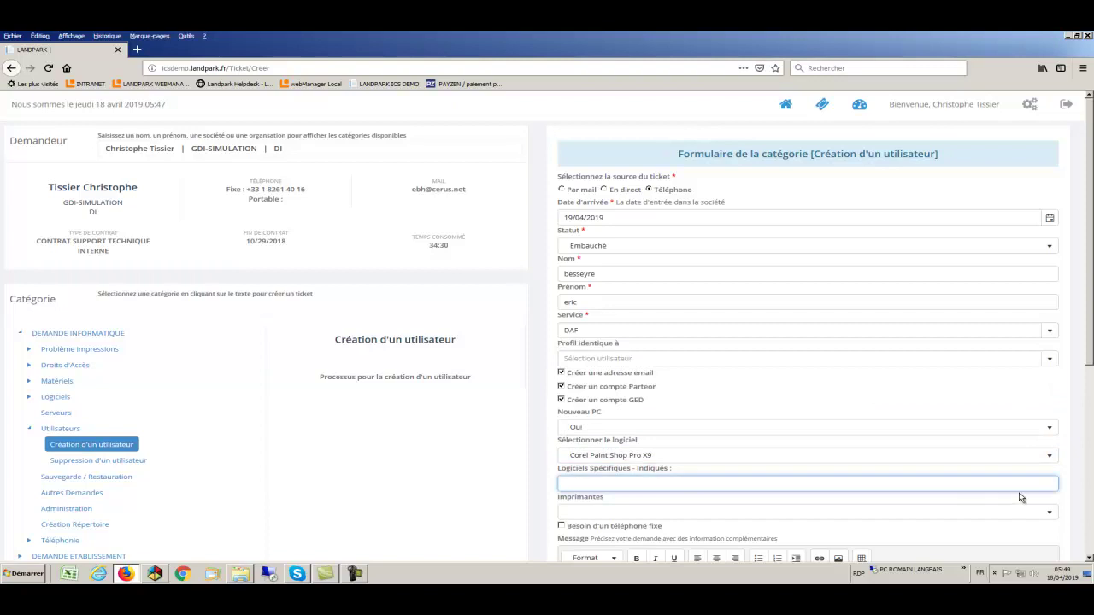
click(1054, 518)
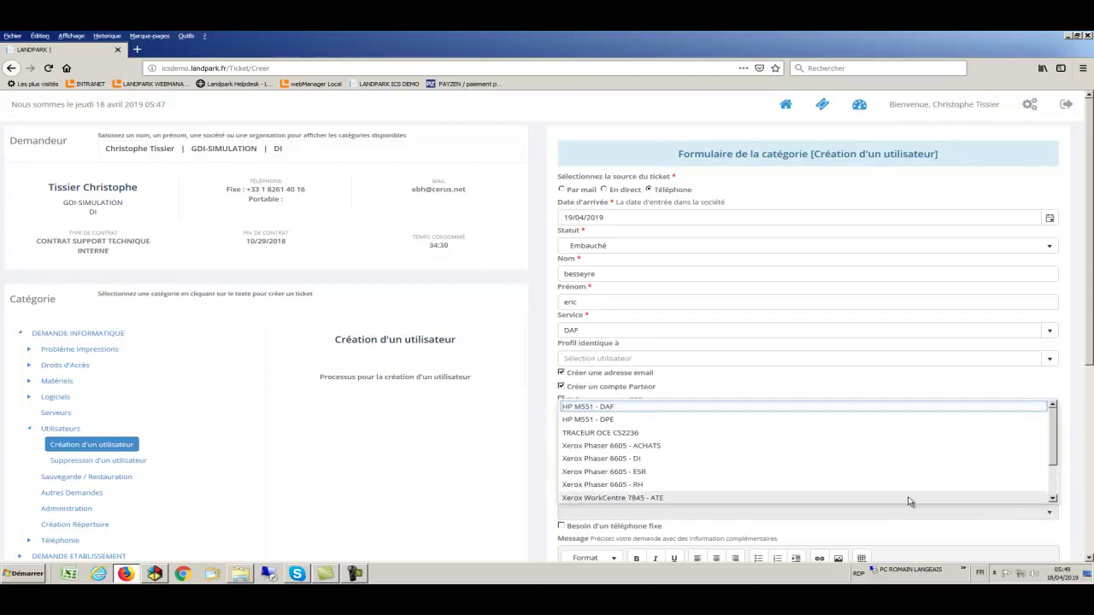
click(633, 462)
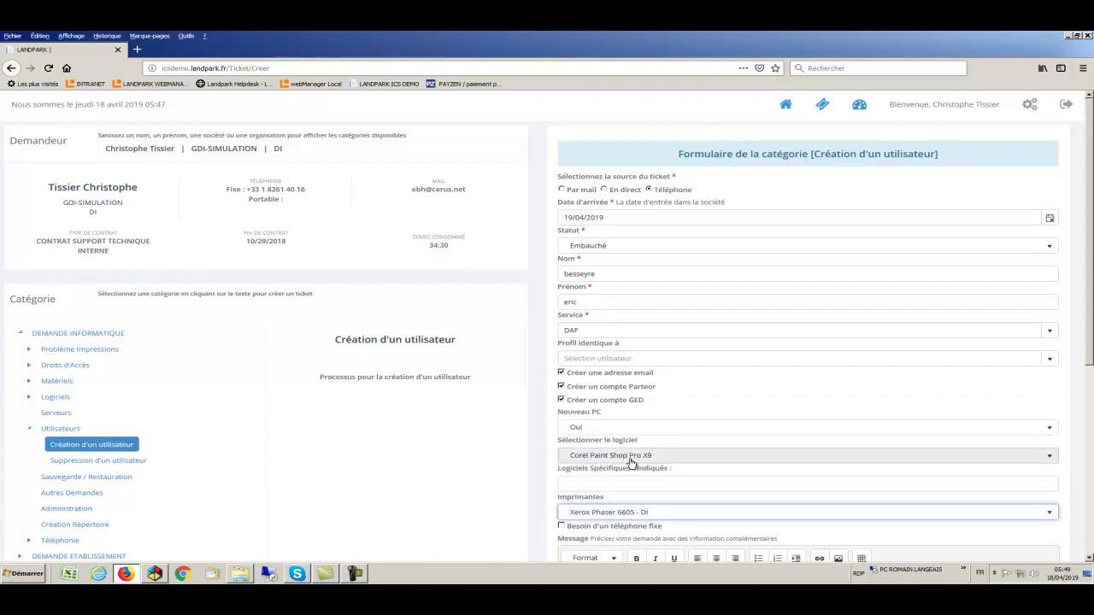
scroll(632, 462, down, 2)
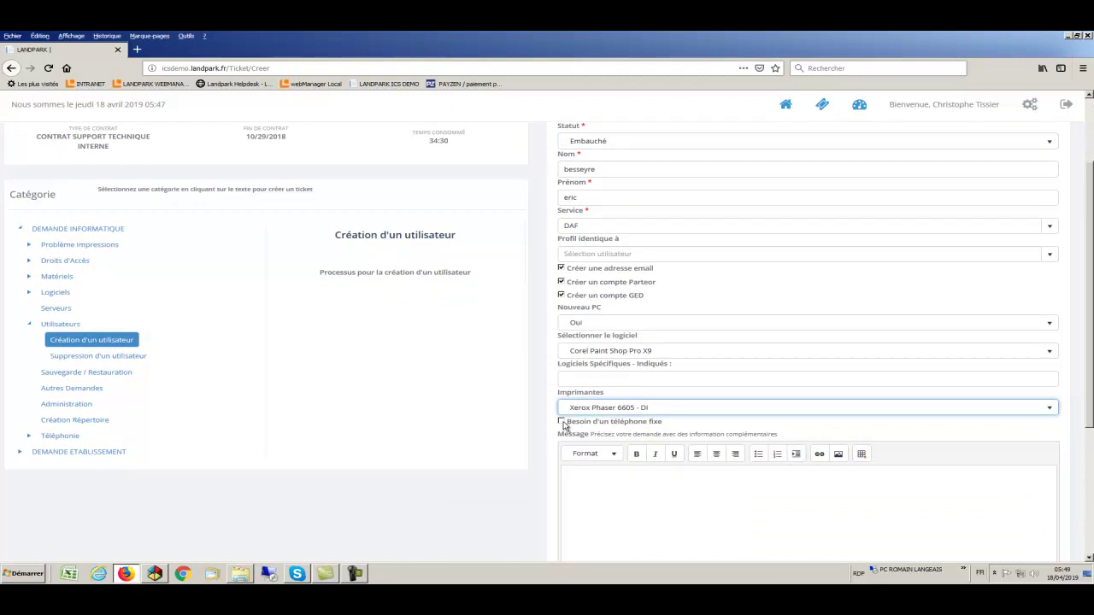
Tick Besoin d'un téléphone fixe, notify a DAF user and the creator, then create ticket 305
click(562, 422)
scroll(628, 453, down, 2)
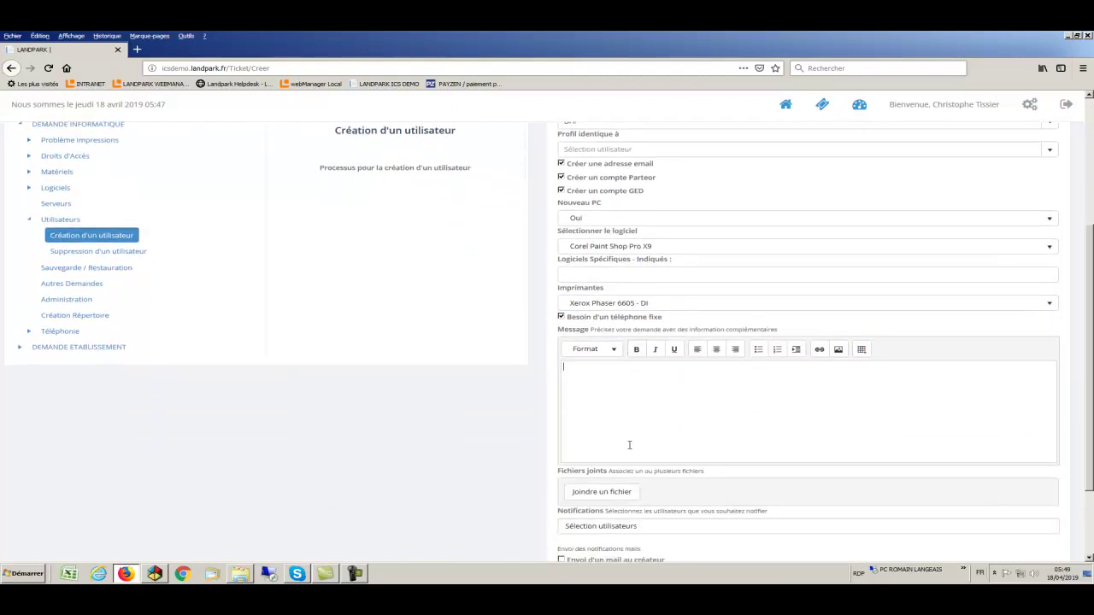
scroll(630, 445, down, 1)
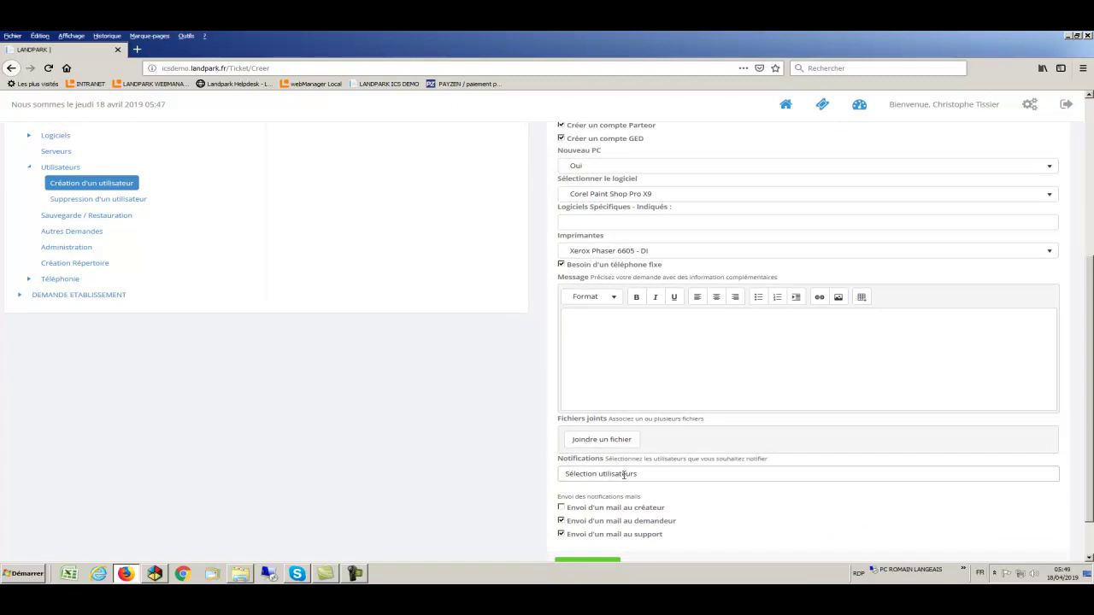
click(625, 474)
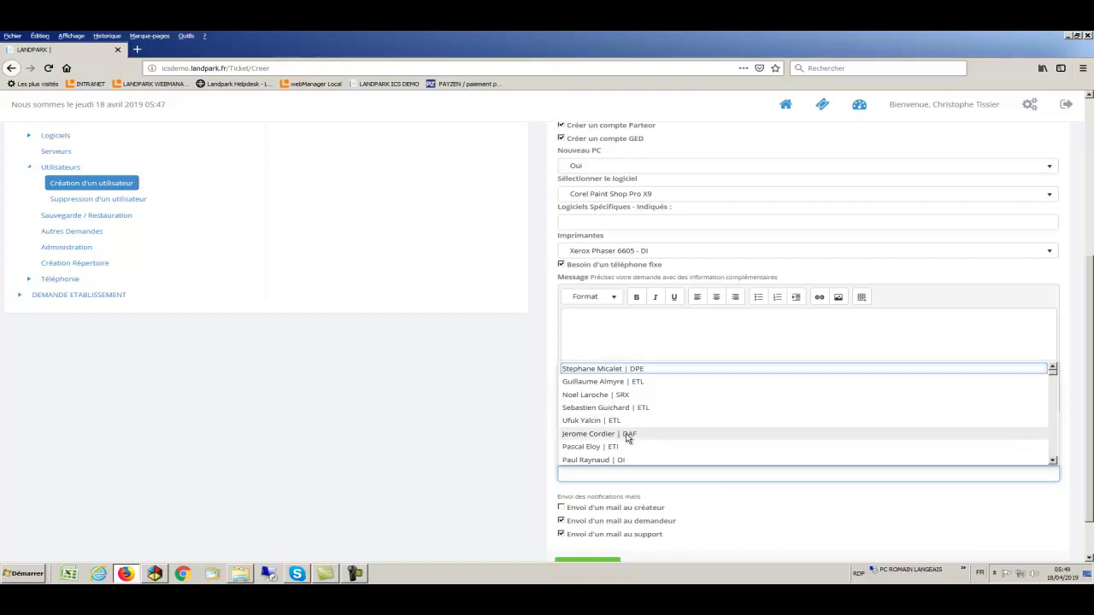
click(626, 434)
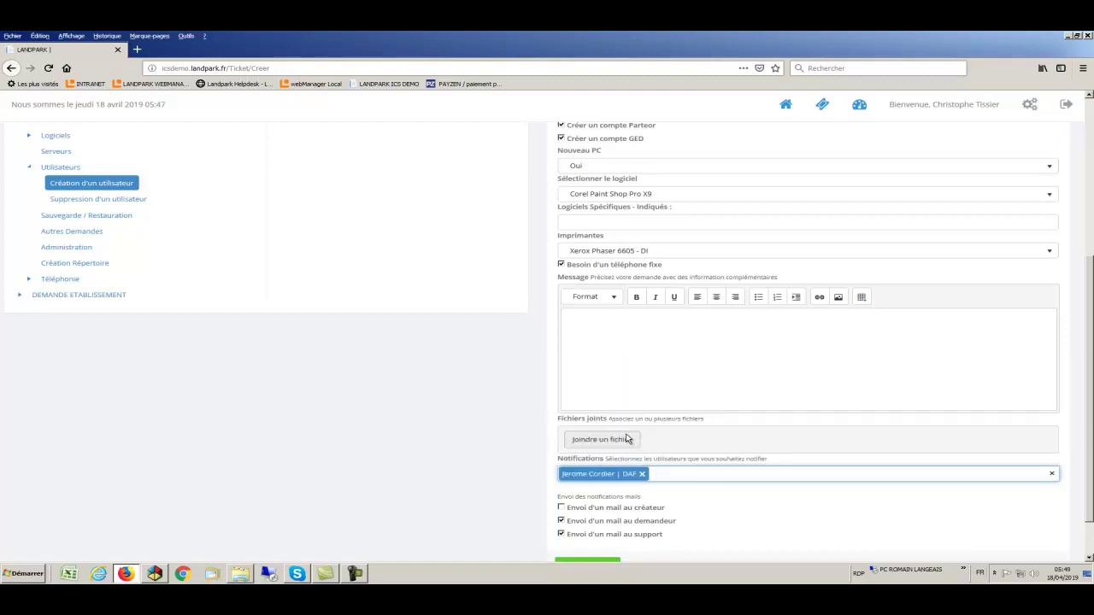
click(561, 508)
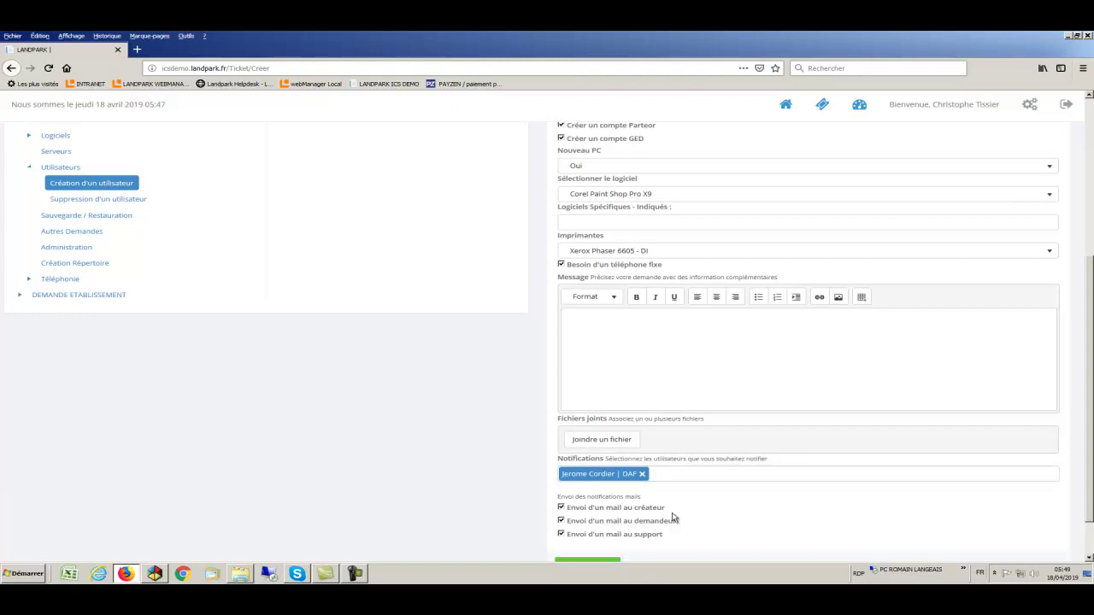
scroll(674, 518, down, 2)
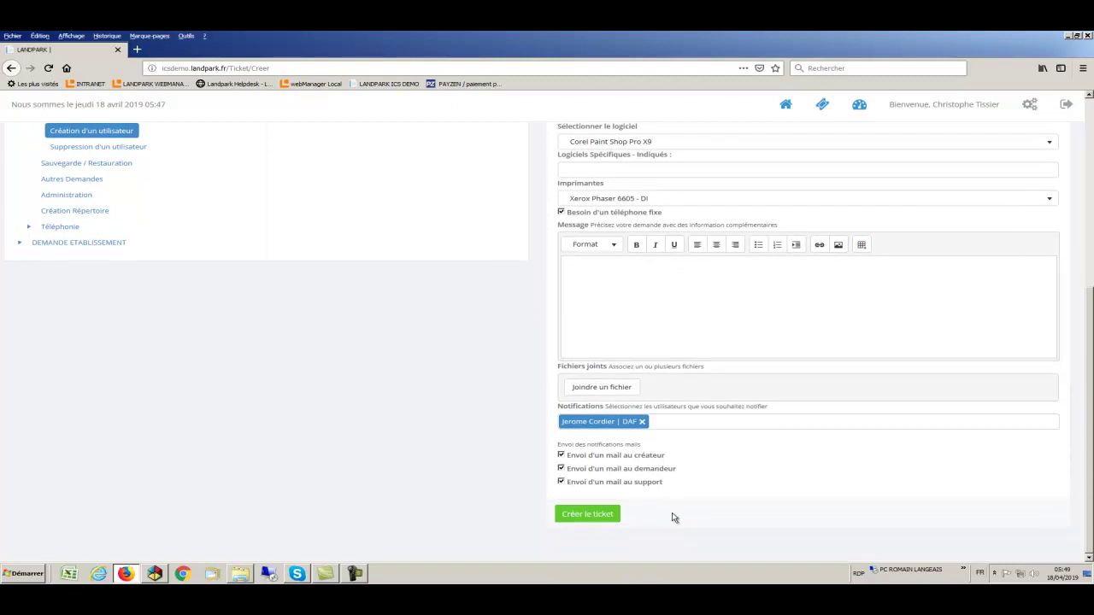
click(587, 515)
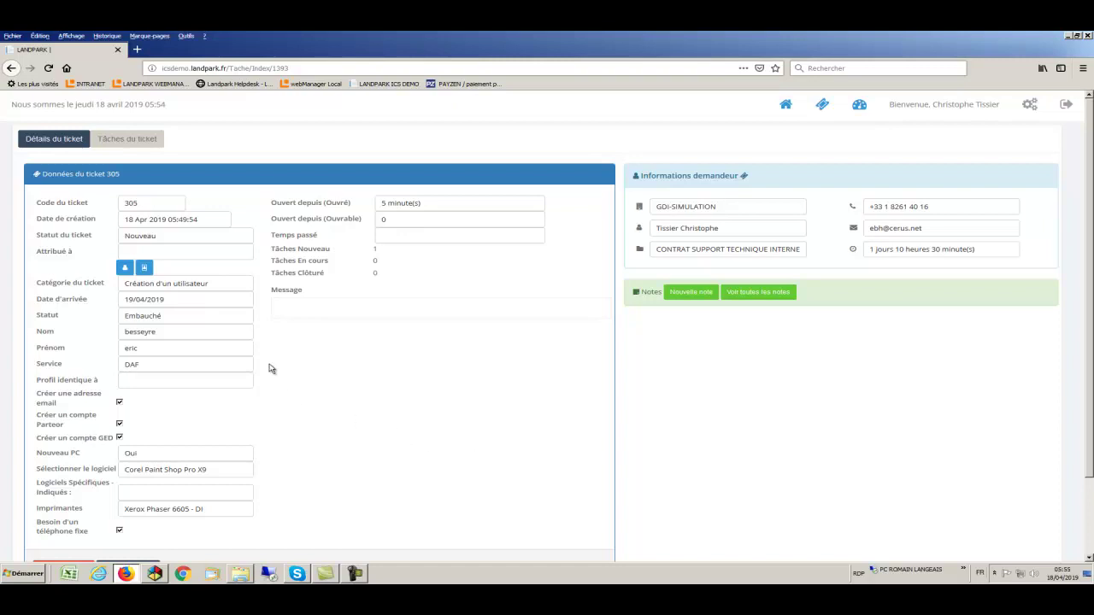
Add and save the note 'demande pc' on ticket 305, then close the notes panel
click(218, 300)
click(265, 347)
click(700, 294)
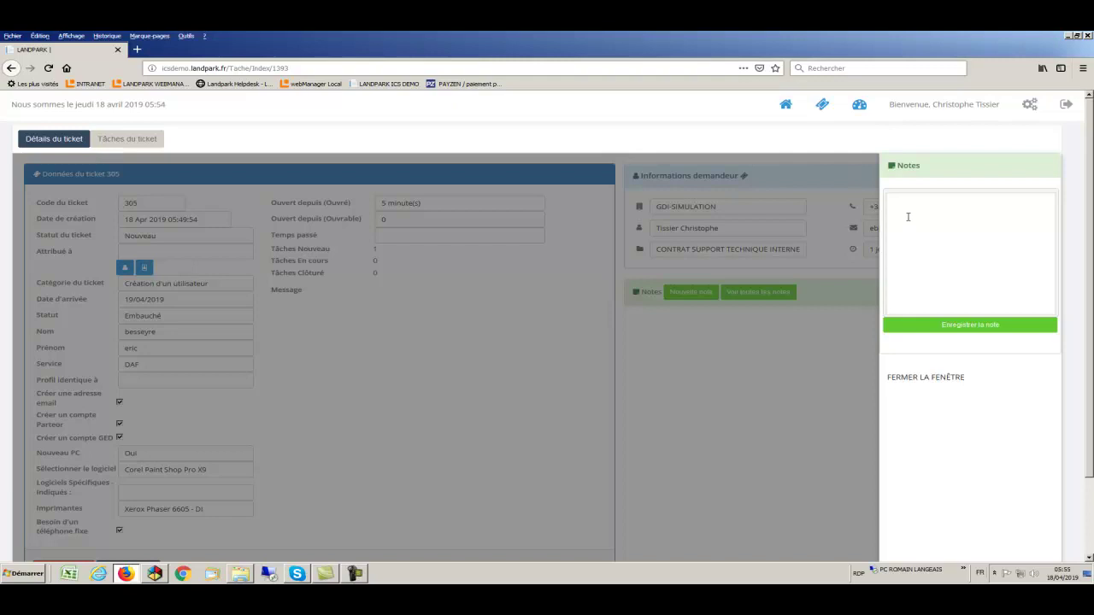
text(demande pc)
click(930, 330)
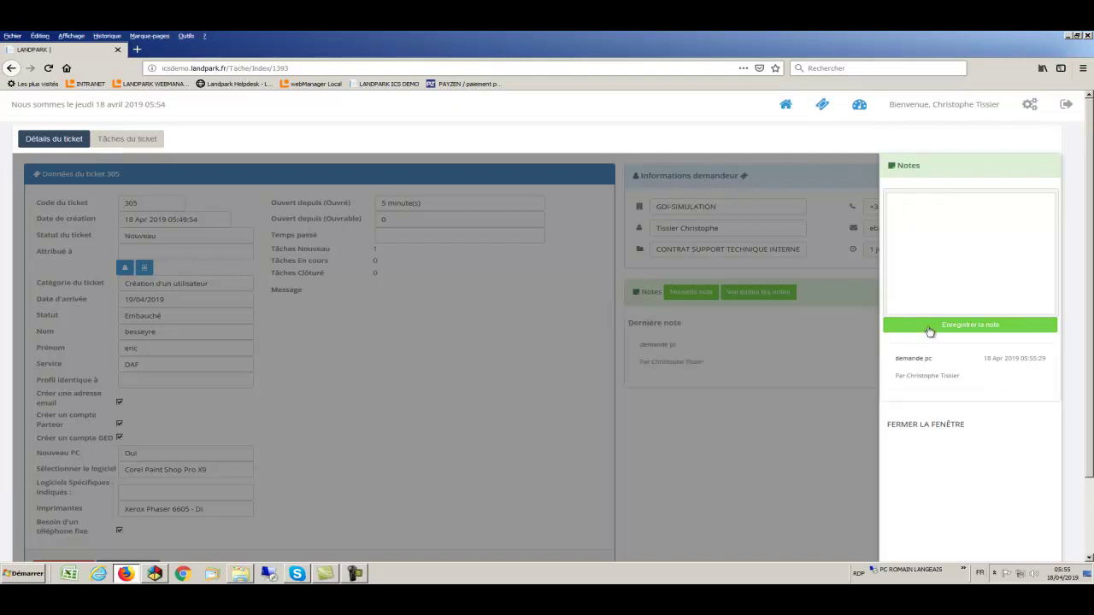
click(928, 430)
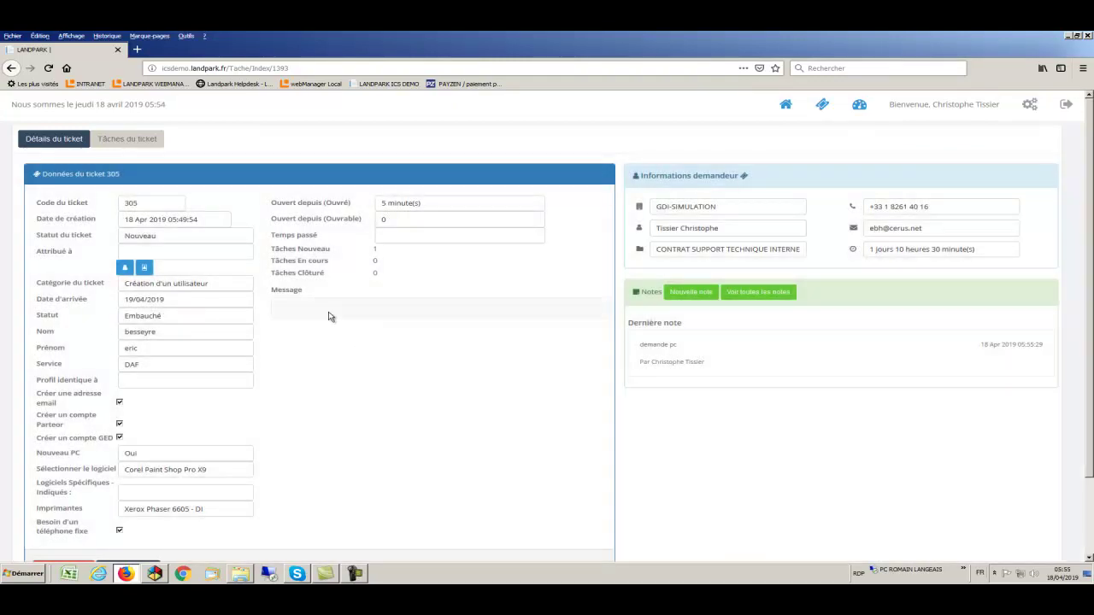
click(129, 142)
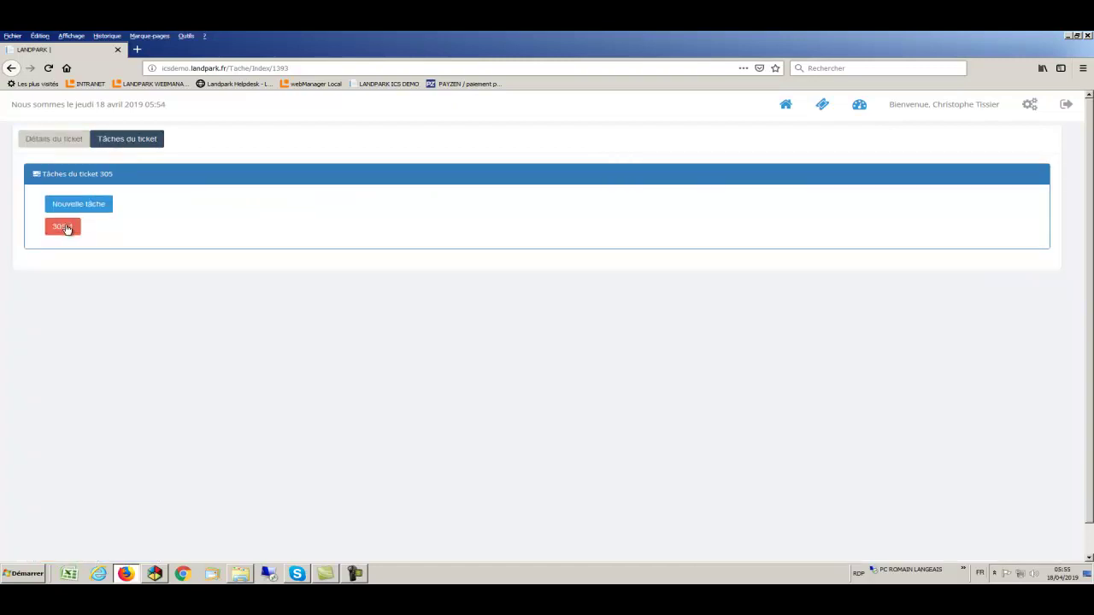
Open task 305-1 and assign it to a technician
click(67, 228)
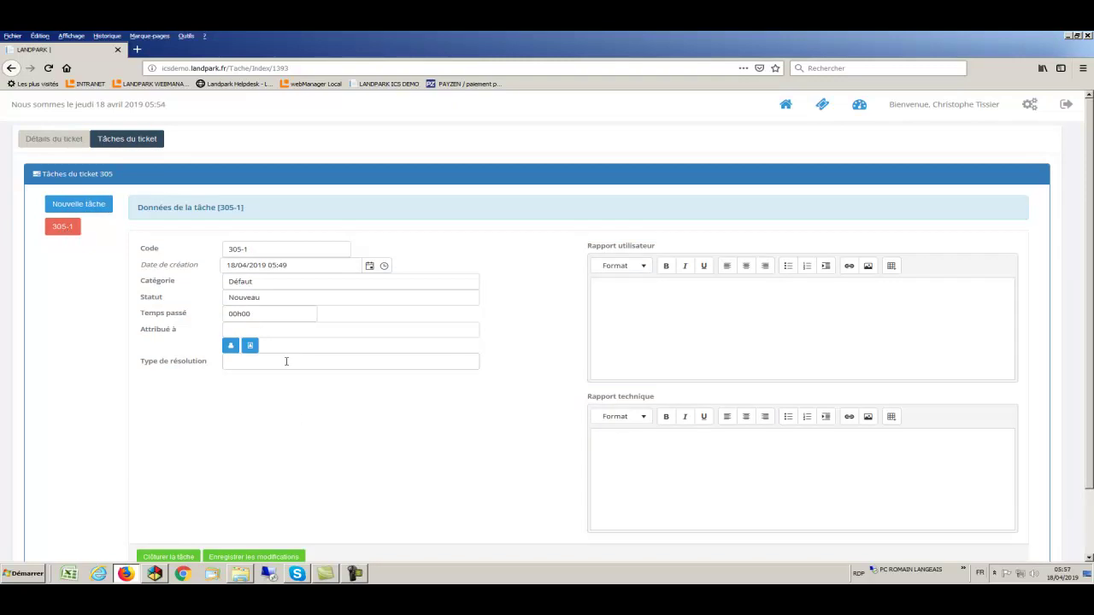
click(231, 347)
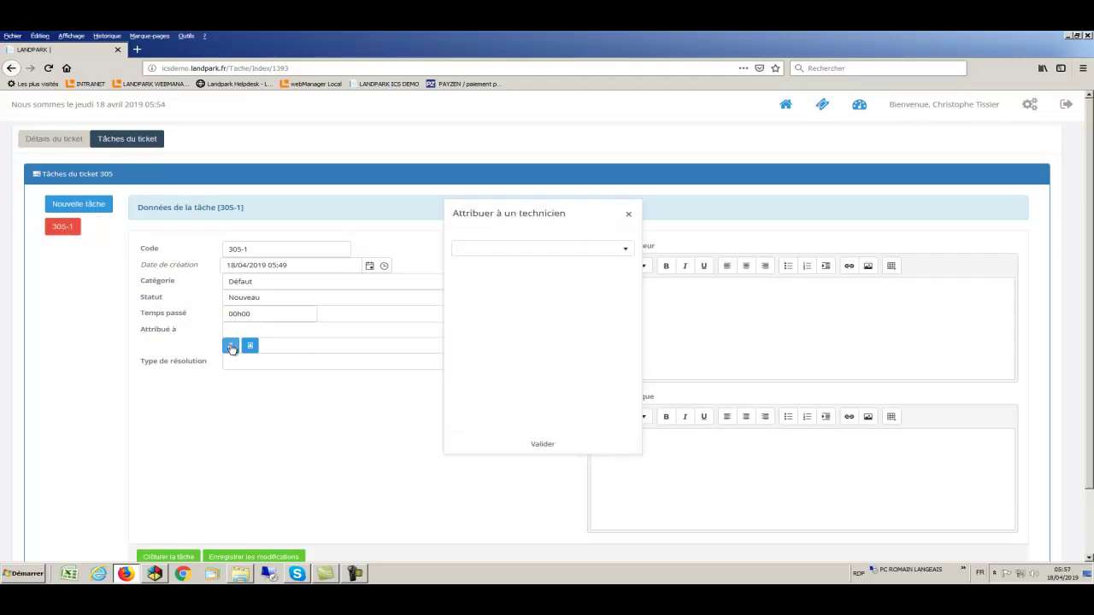
click(489, 255)
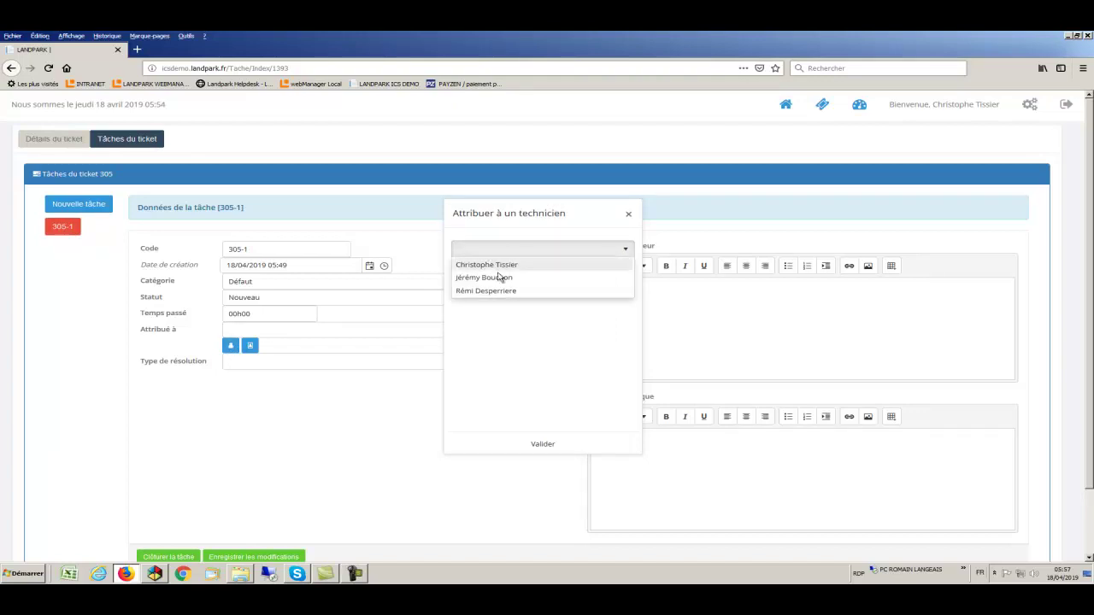
click(499, 277)
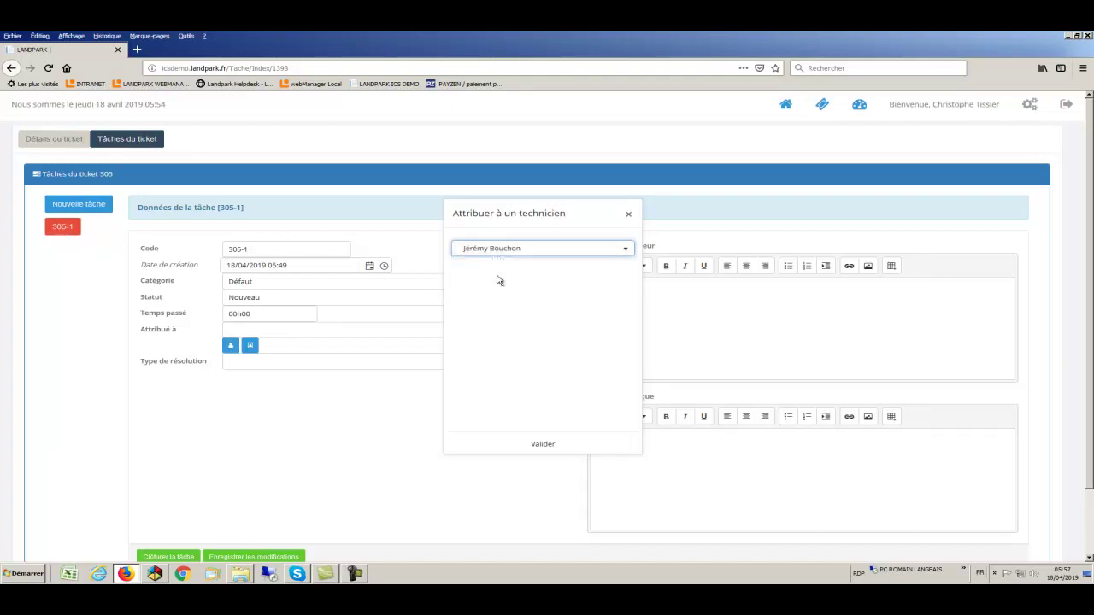
click(541, 444)
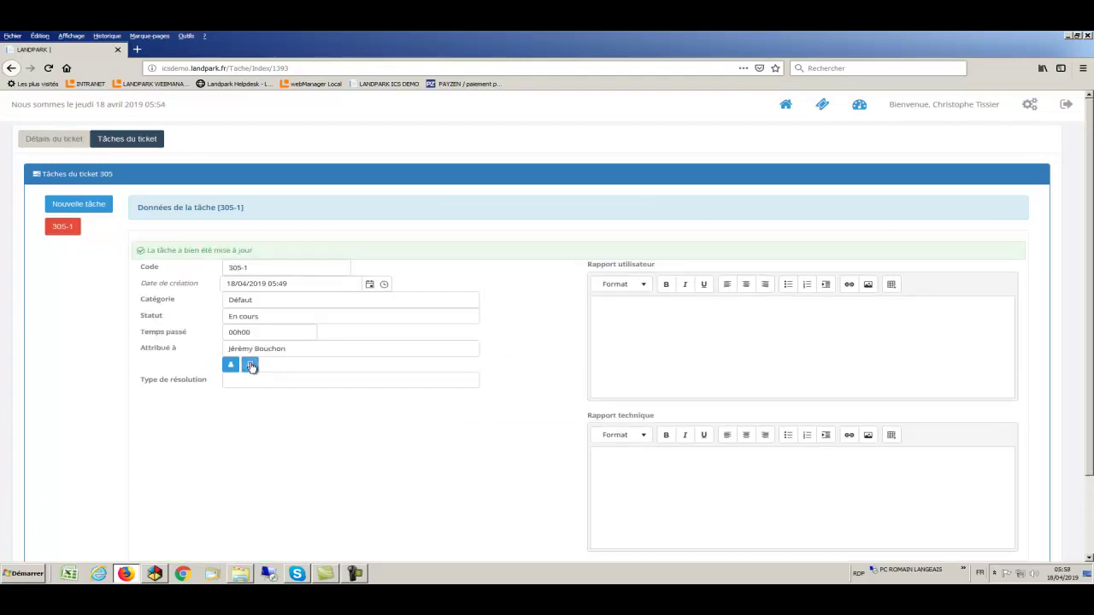
Enter user report 'votre demande a été prise en compte' and technical report 'vérifier si PC en stock', then save
click(648, 317)
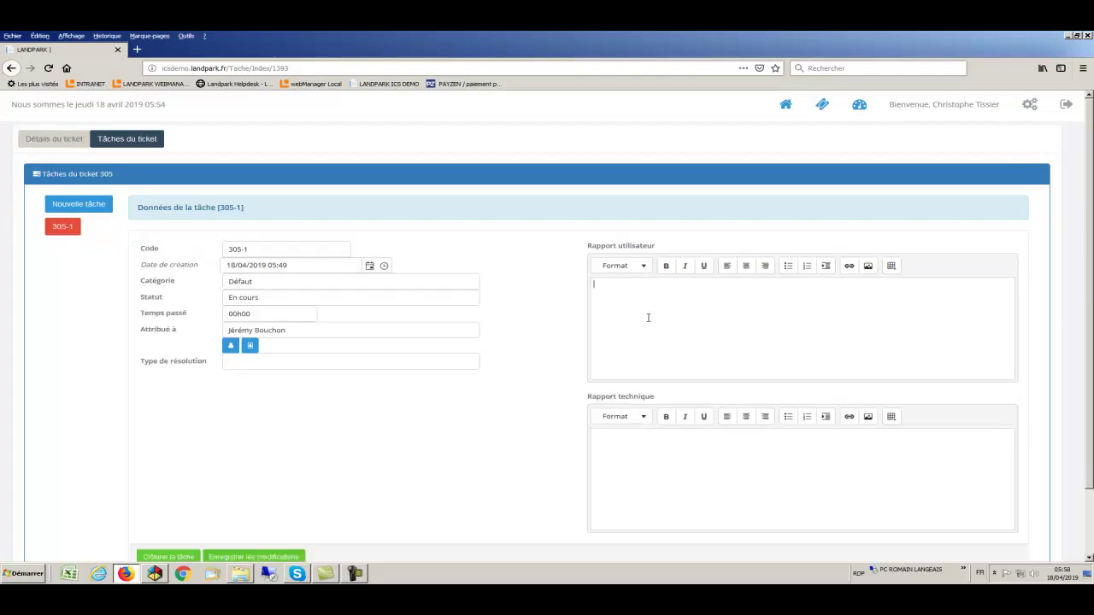
text(votre demande a été prise en compte)
click(636, 438)
text(vérifier si PC en)
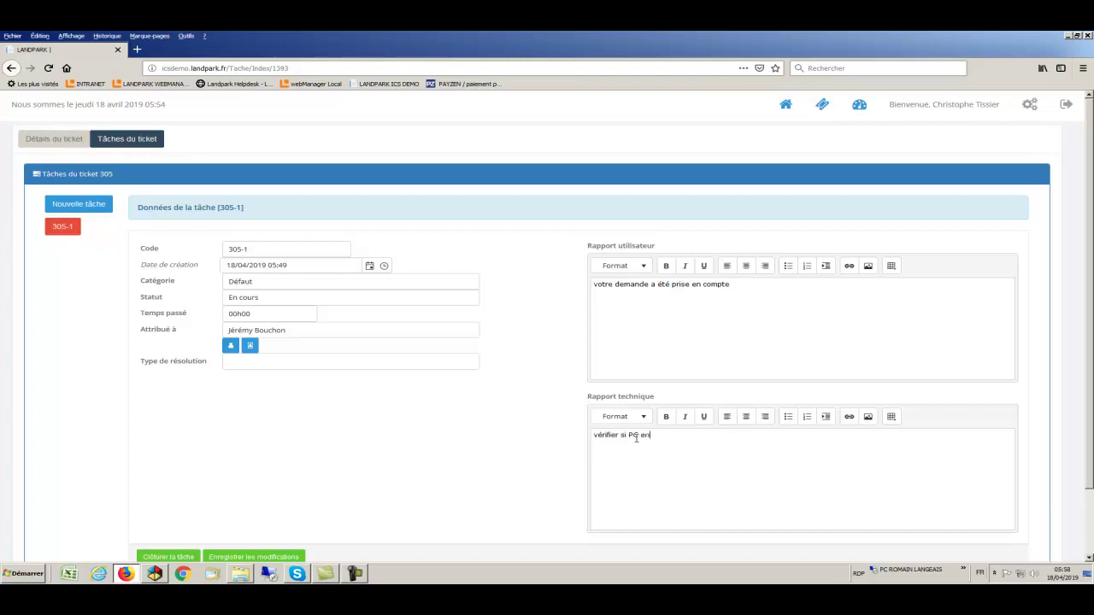
text( stock)
click(295, 559)
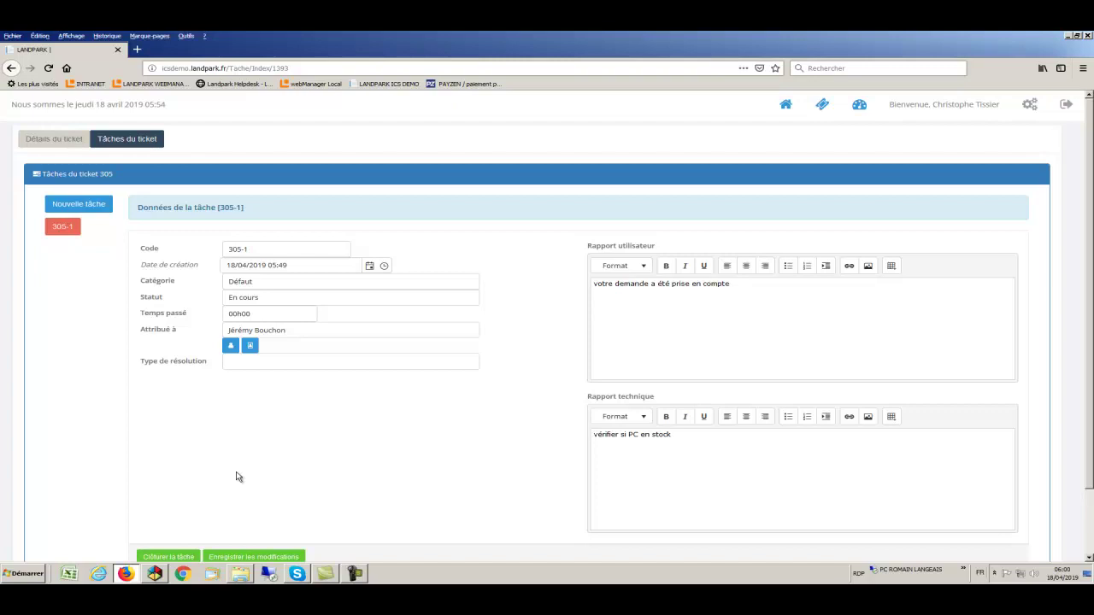
Give task 305-1 resolution type 'Déplacement sur poste utilisateur' and erase its technical report text
click(90, 209)
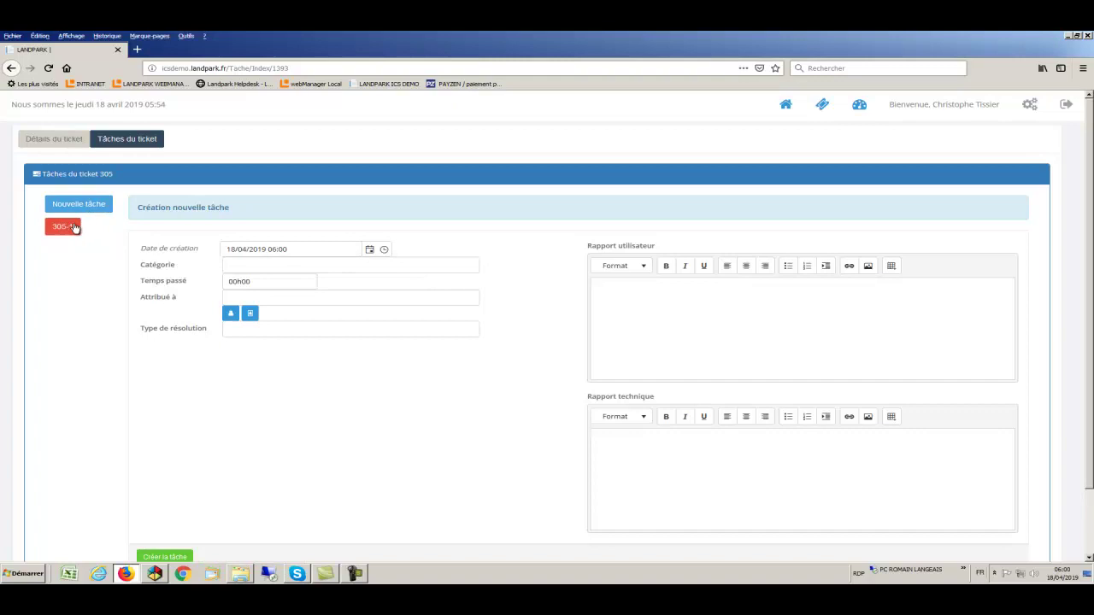
click(70, 230)
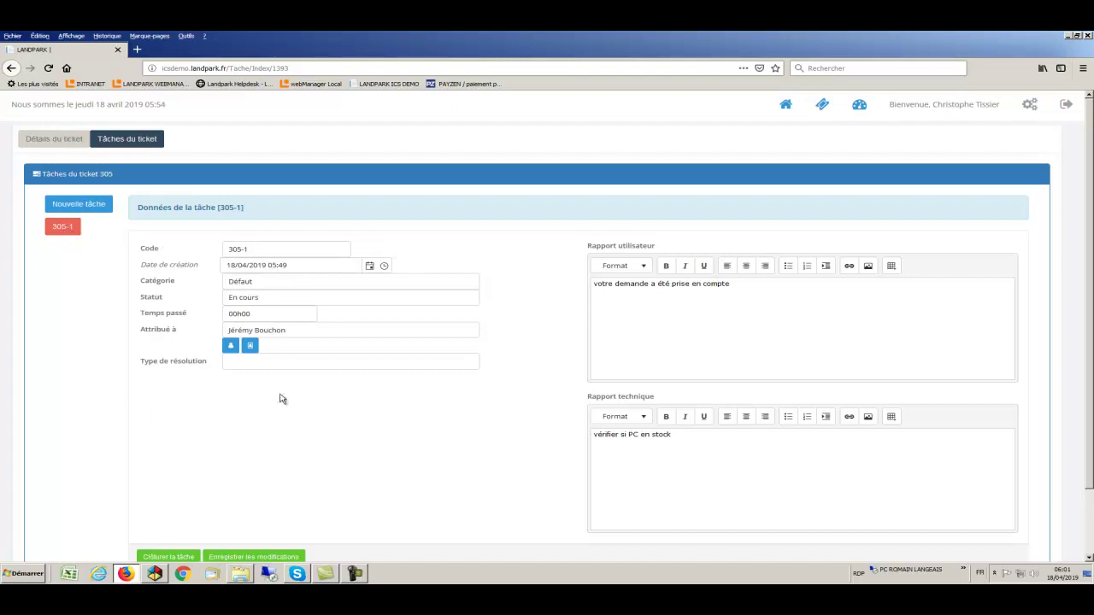
click(279, 362)
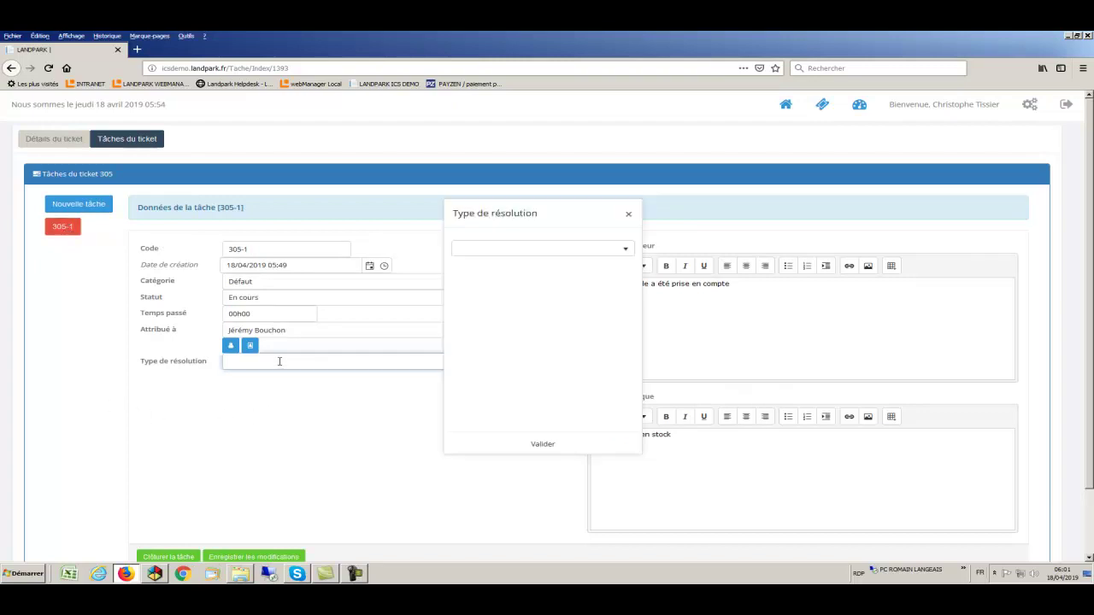
click(535, 249)
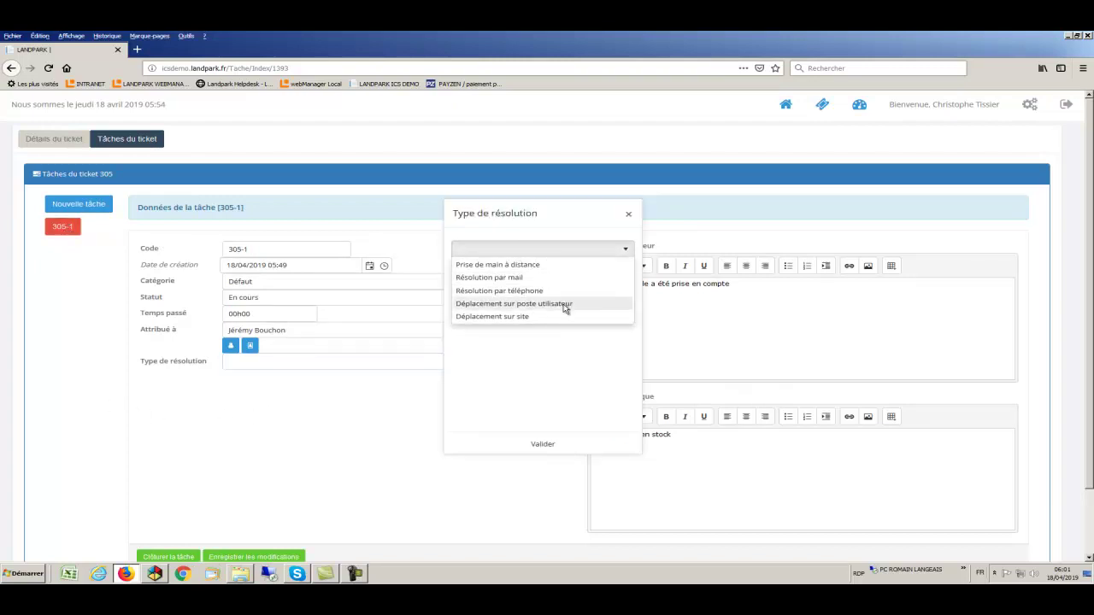
click(564, 305)
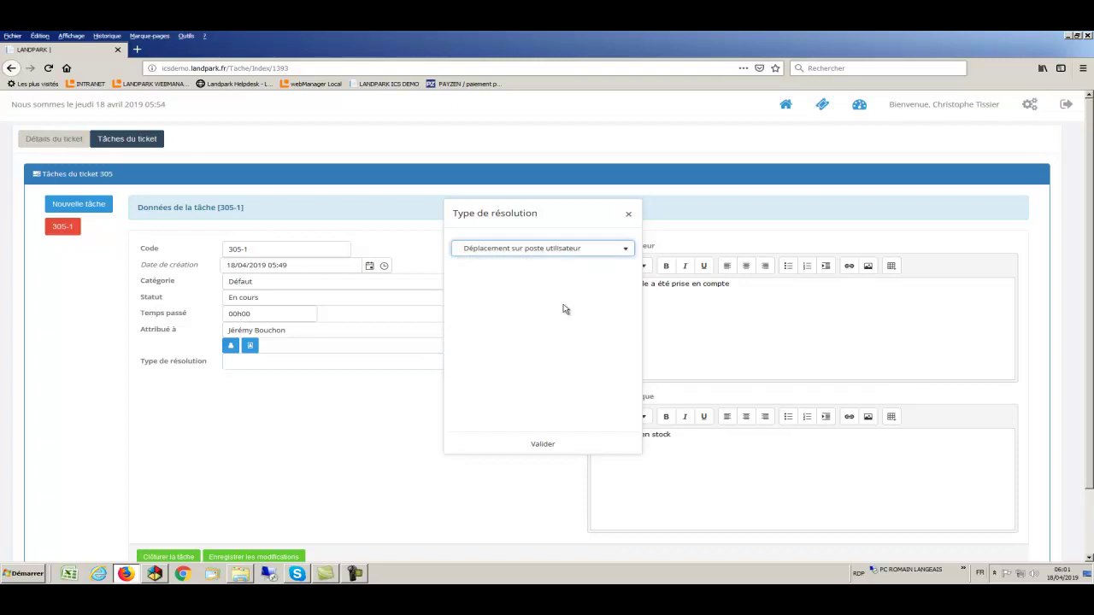
click(544, 445)
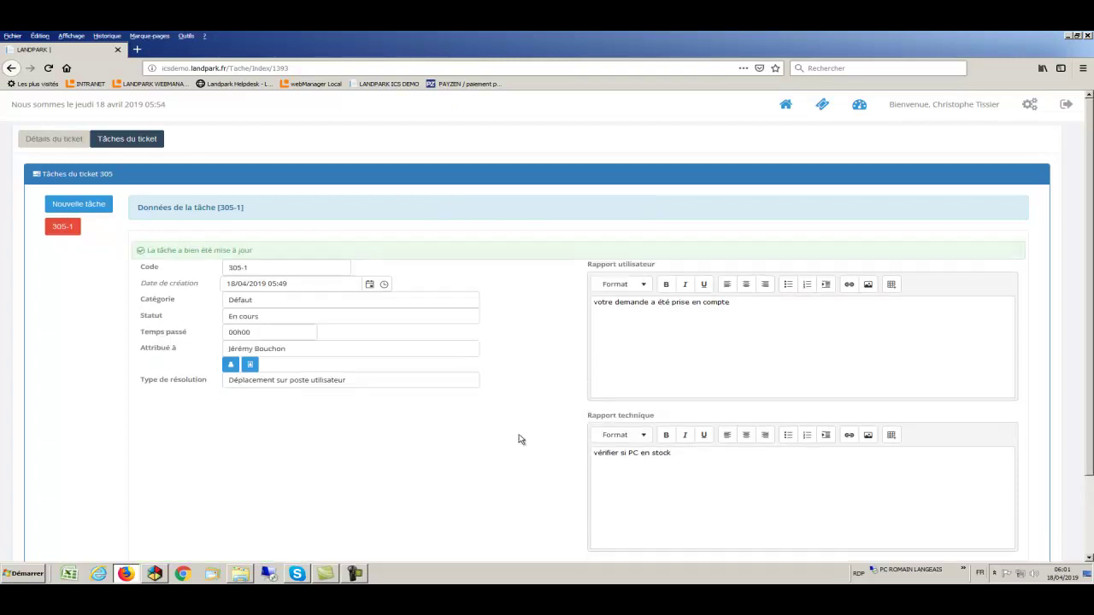
drag(695, 454, 578, 457)
key(BackSpace)
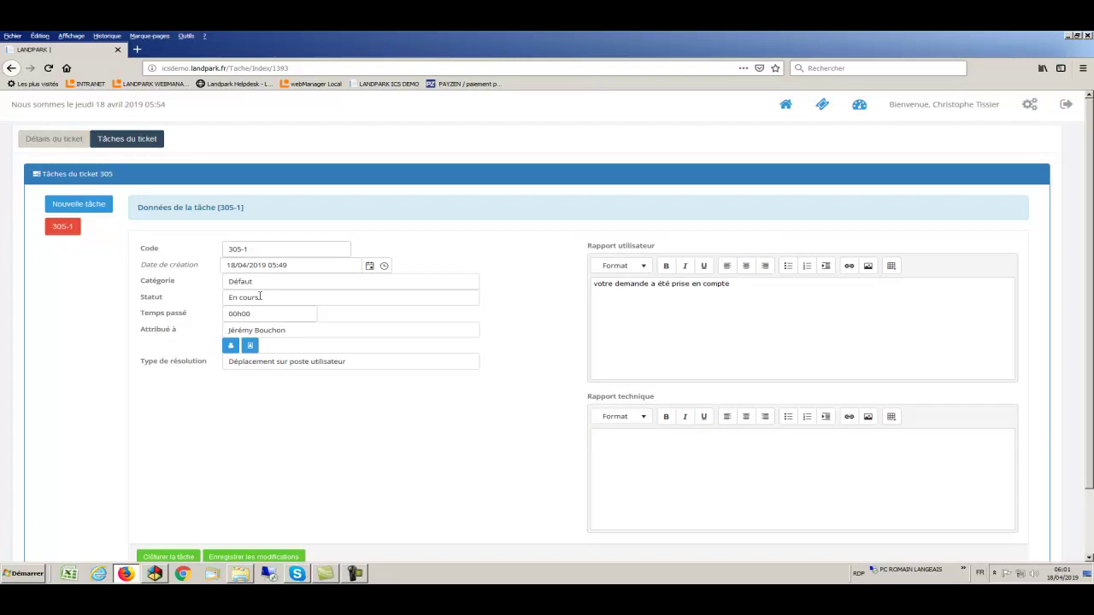
Enter 02h00 as the task's time spent and retry closing it
click(191, 552)
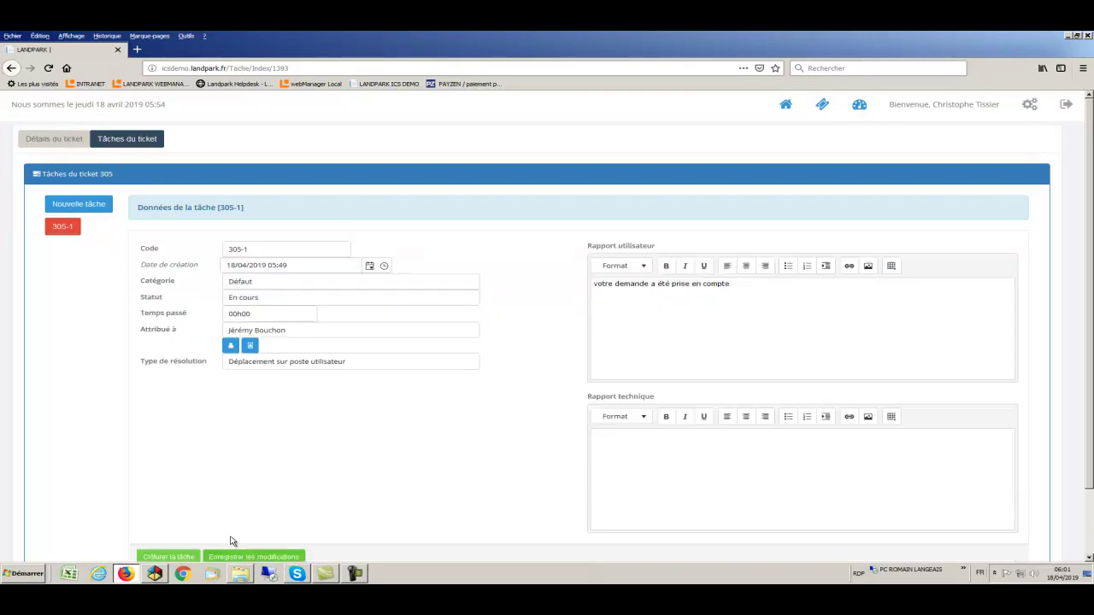
double_click(265, 314)
text(02h00)
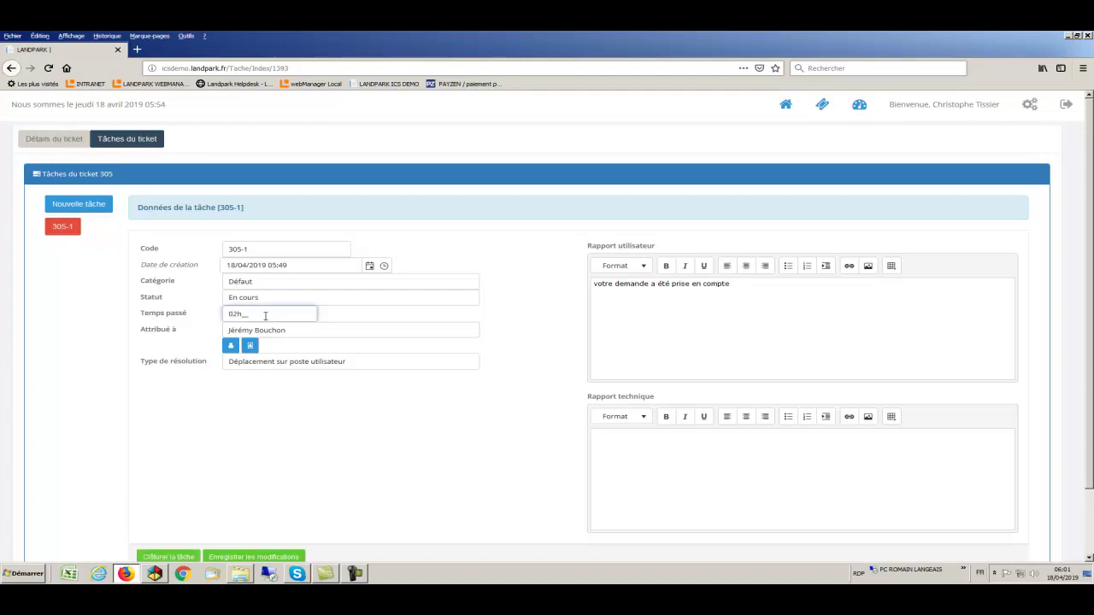
click(182, 558)
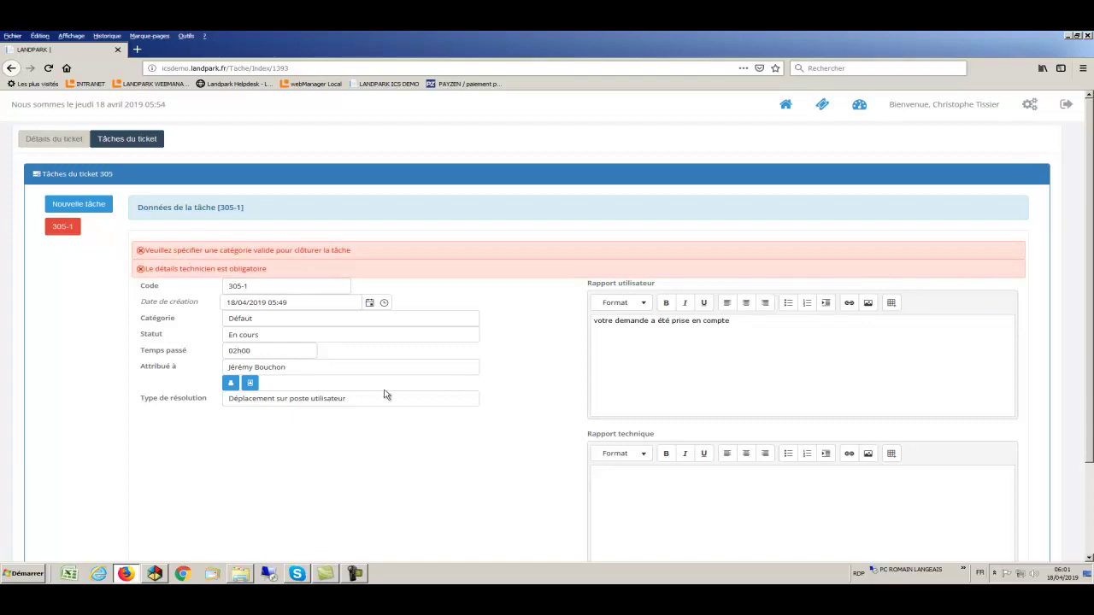
Choose Matériels as the task category and save the task
click(382, 322)
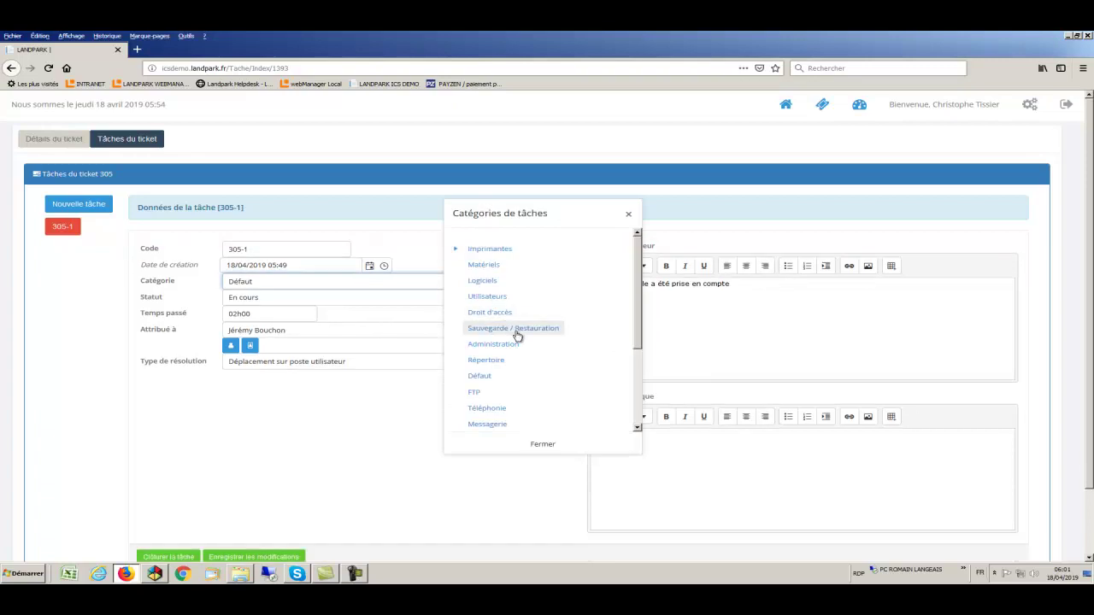
click(491, 268)
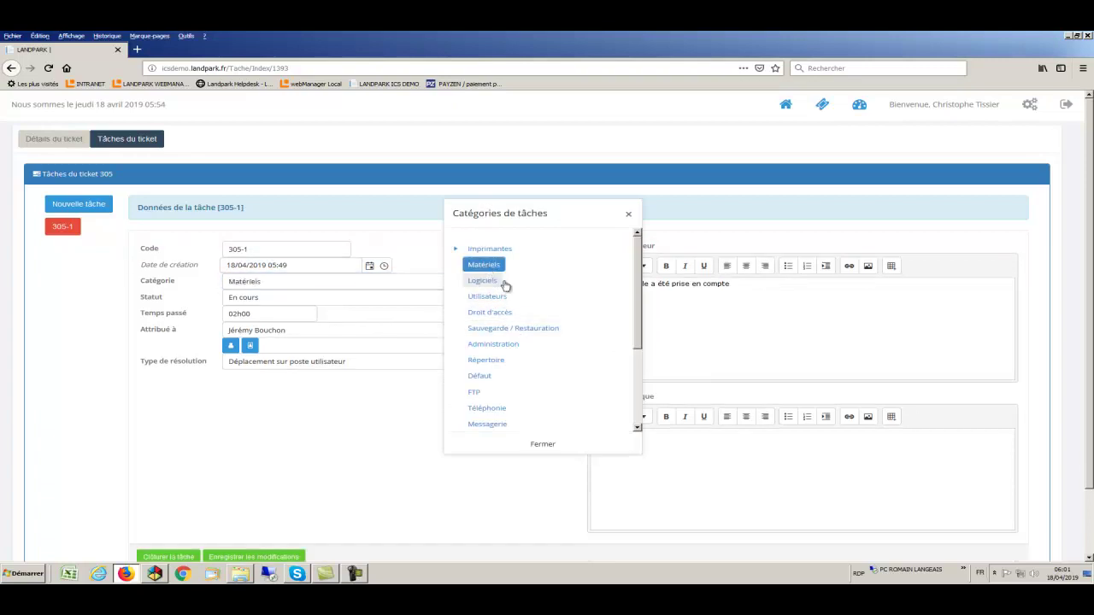
click(543, 446)
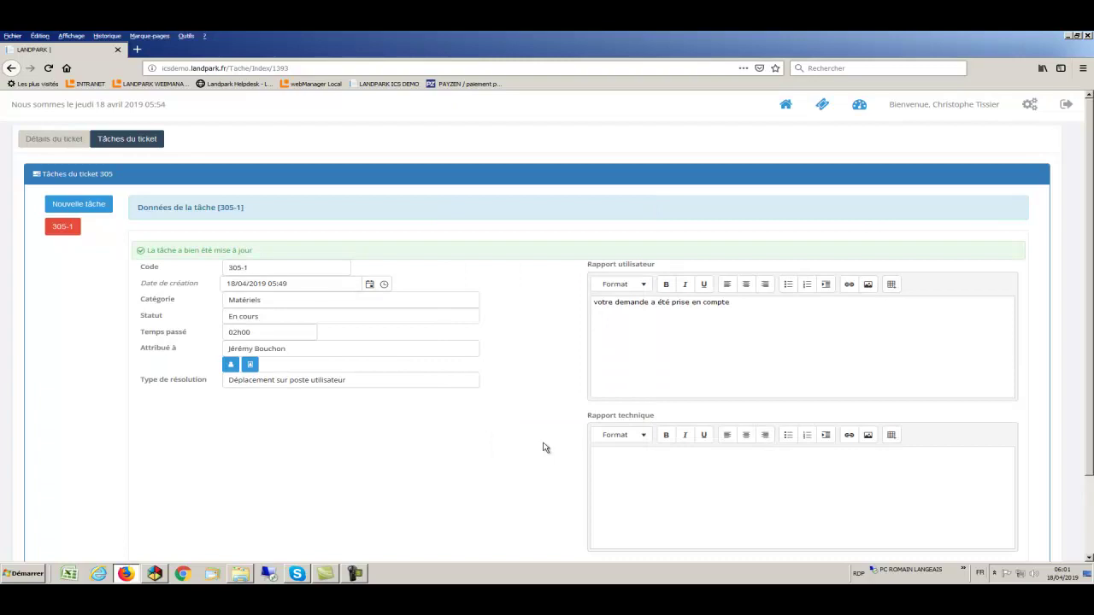
scroll(359, 488, down, 2)
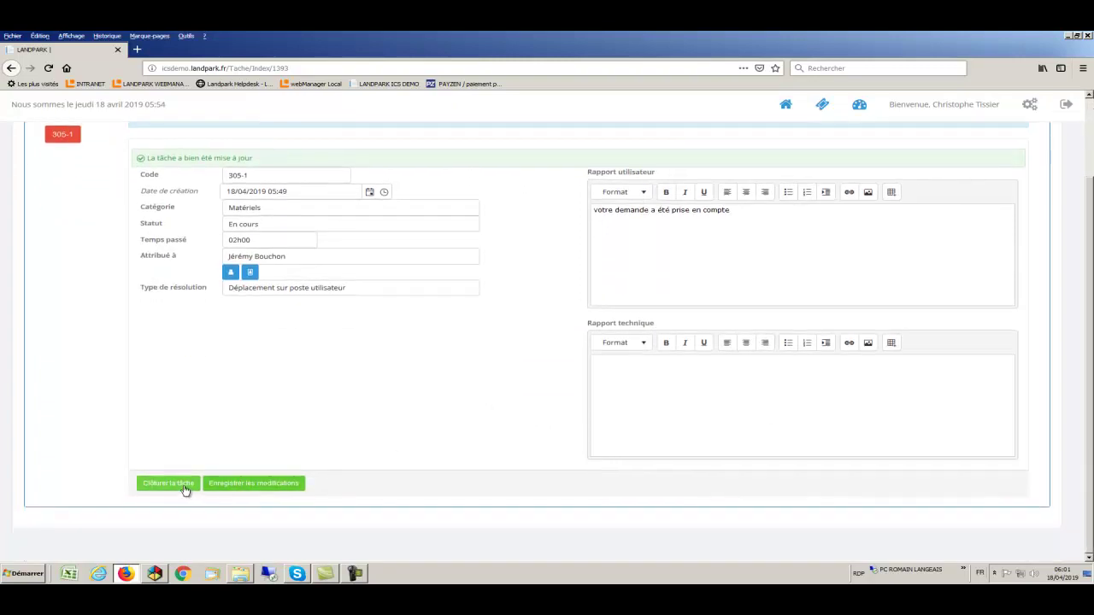
Write 'oui PC en stock' as the technical report, correcting the typo
click(169, 484)
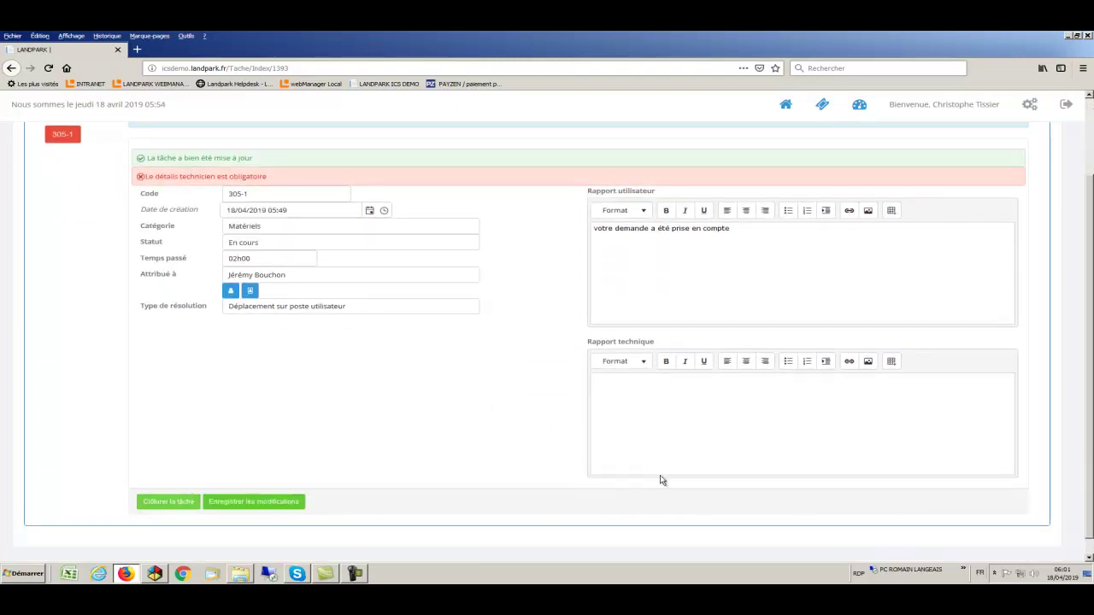
click(638, 395)
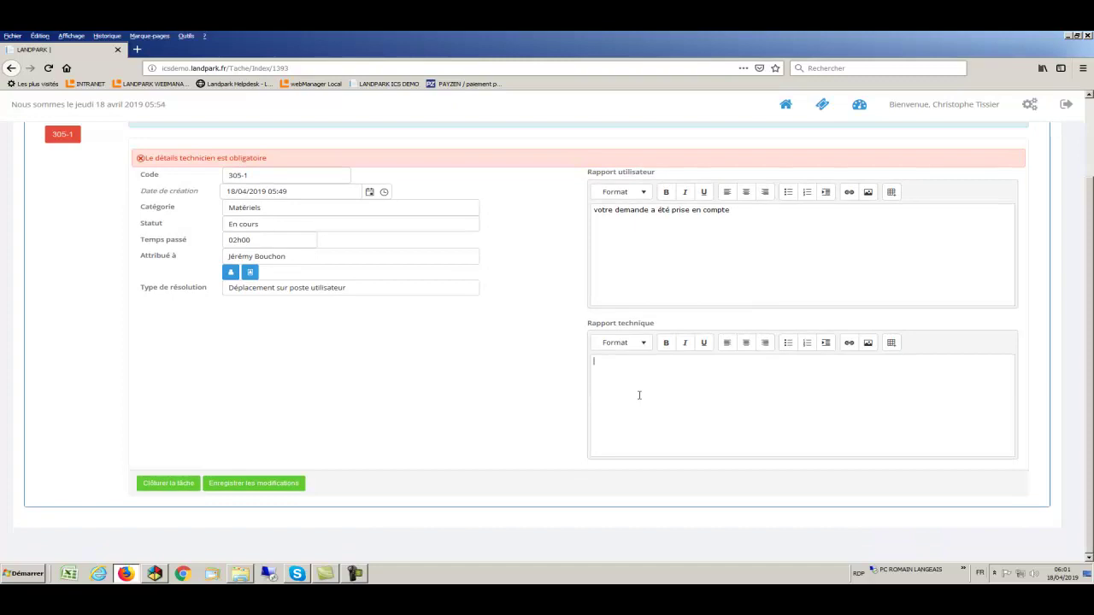
text(oui PC )
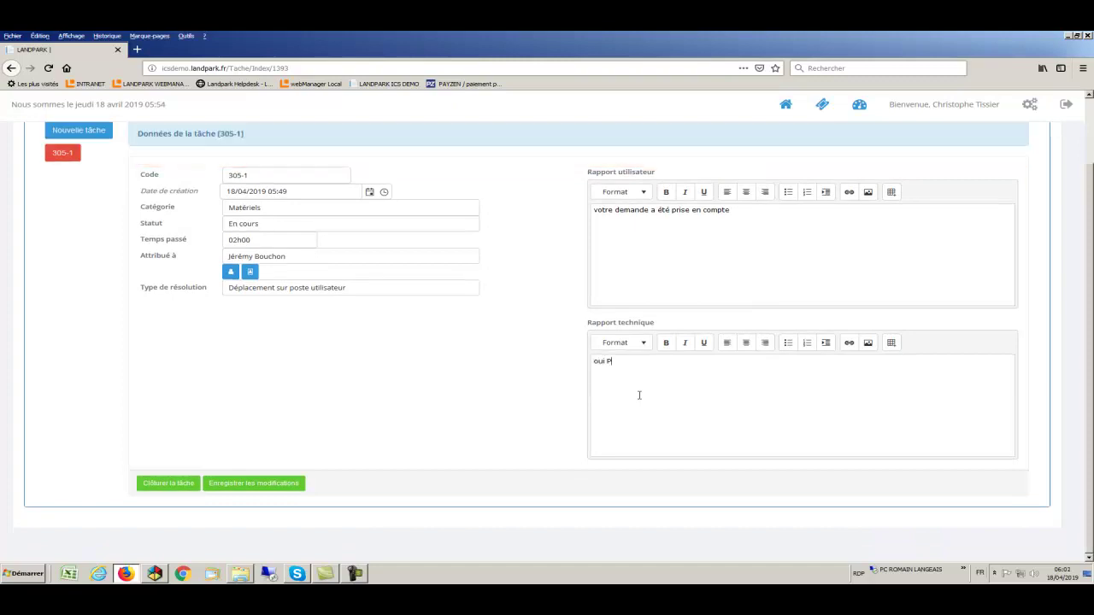
text(en stco)
key(BackSpace)
key(BackSpace)
text(ock)
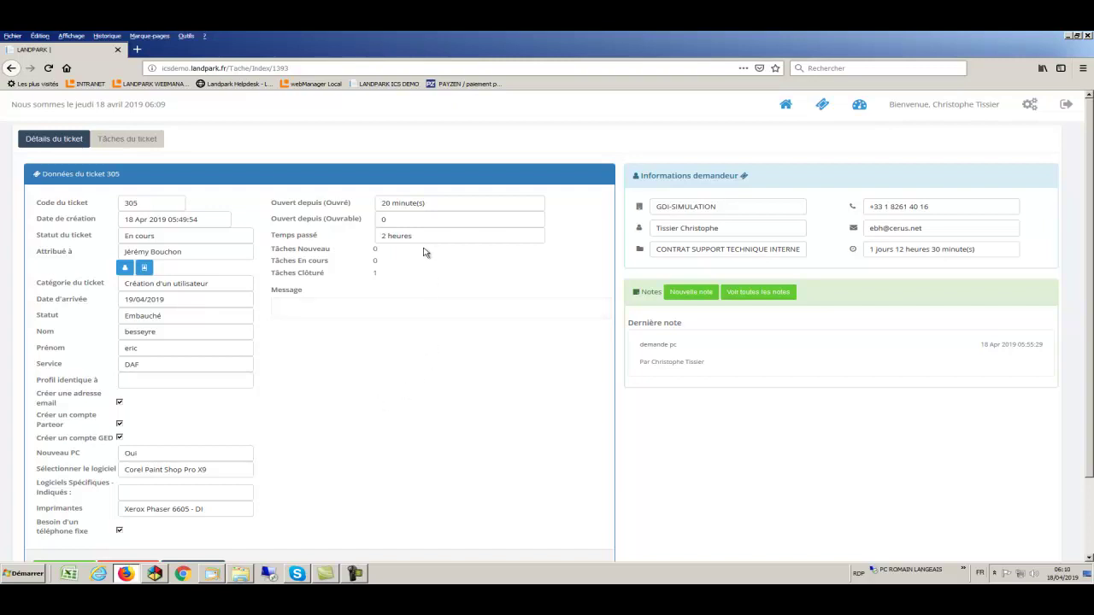
Highlight ticket 305's 2 heures time spent and its closed-task count
drag(424, 240, 377, 237)
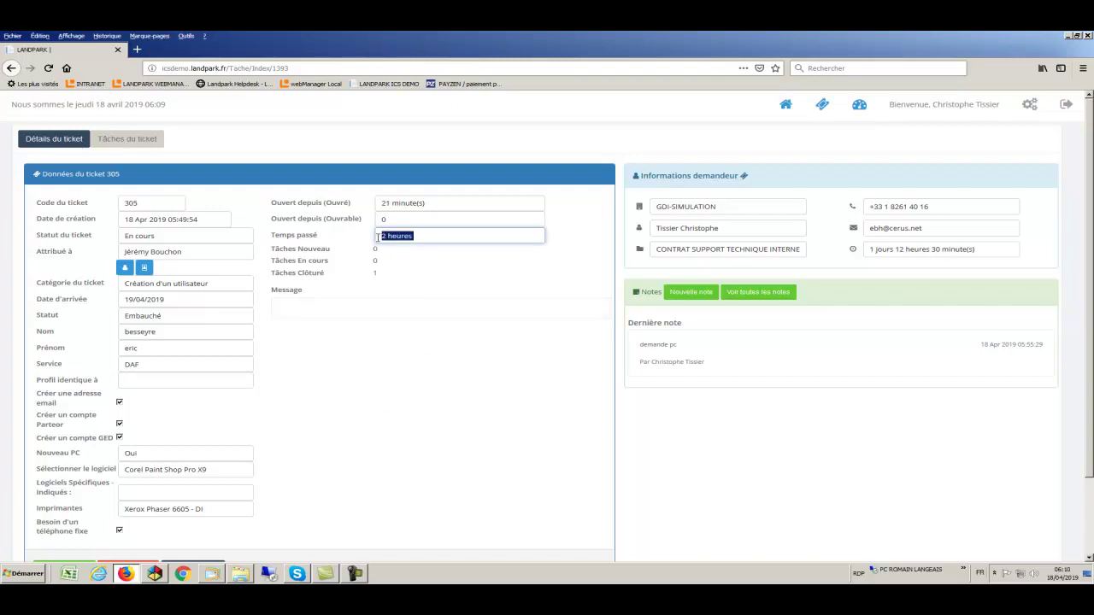
click(382, 274)
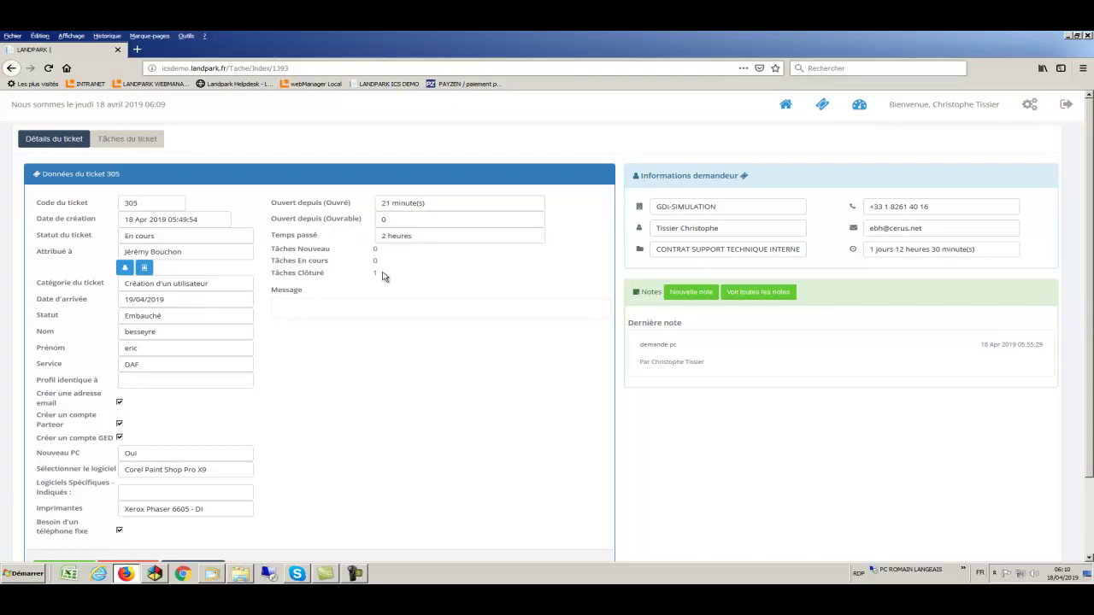
drag(377, 271, 274, 278)
scroll(396, 442, down, 2)
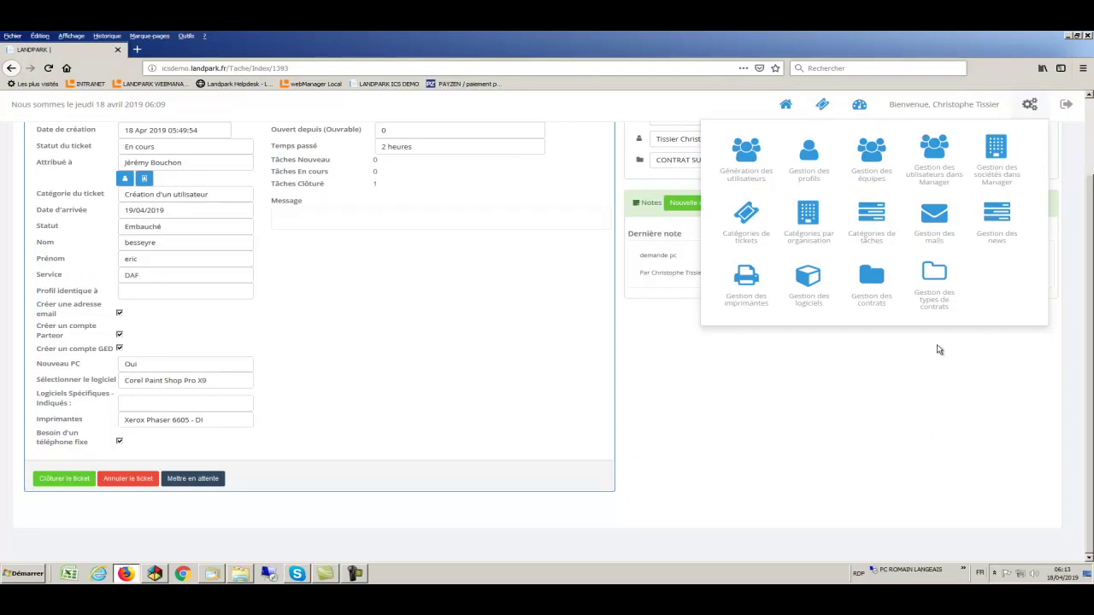
Show the mail settings for the Ticket entity's Créer event
click(938, 221)
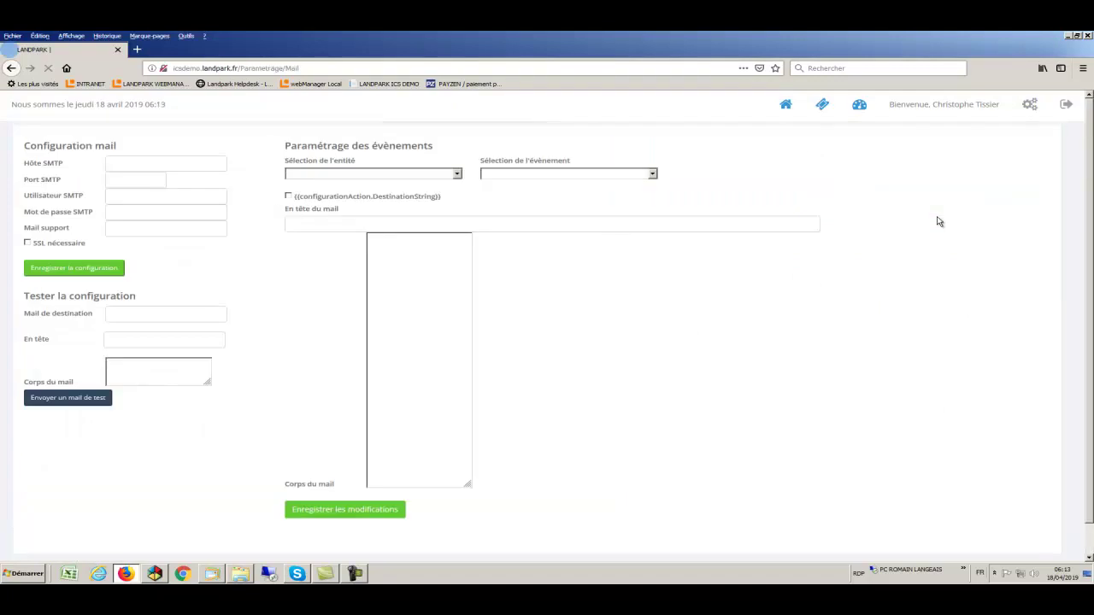
click(454, 178)
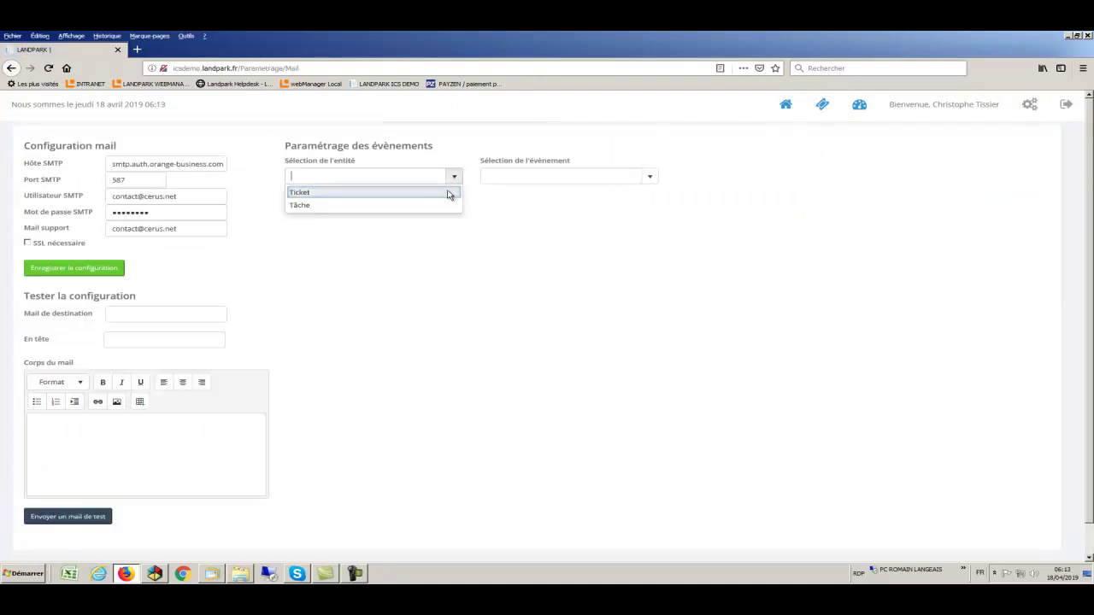
click(448, 195)
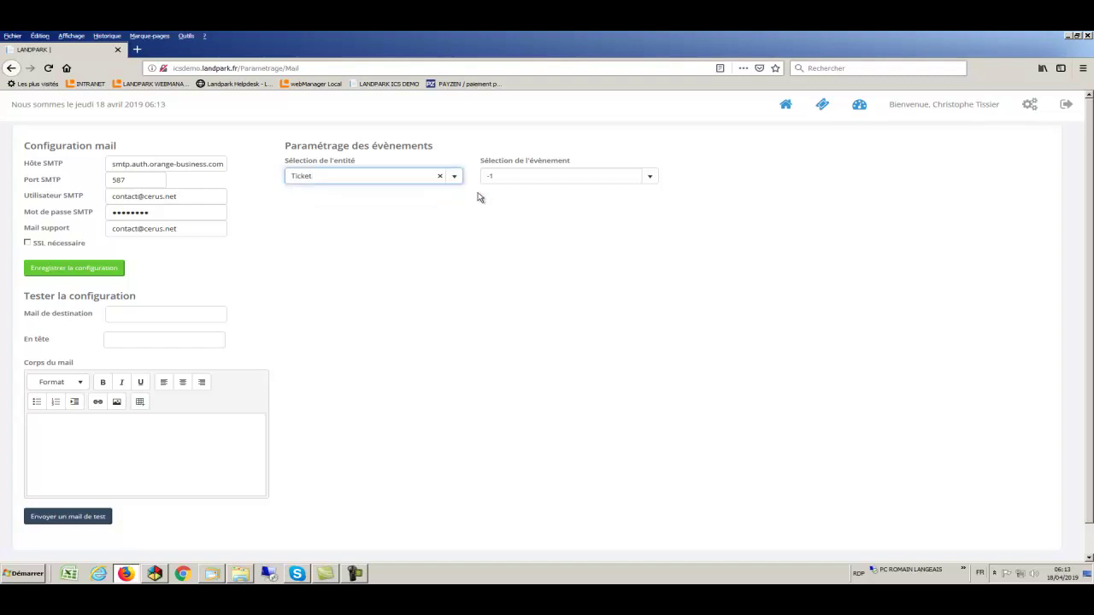
click(651, 179)
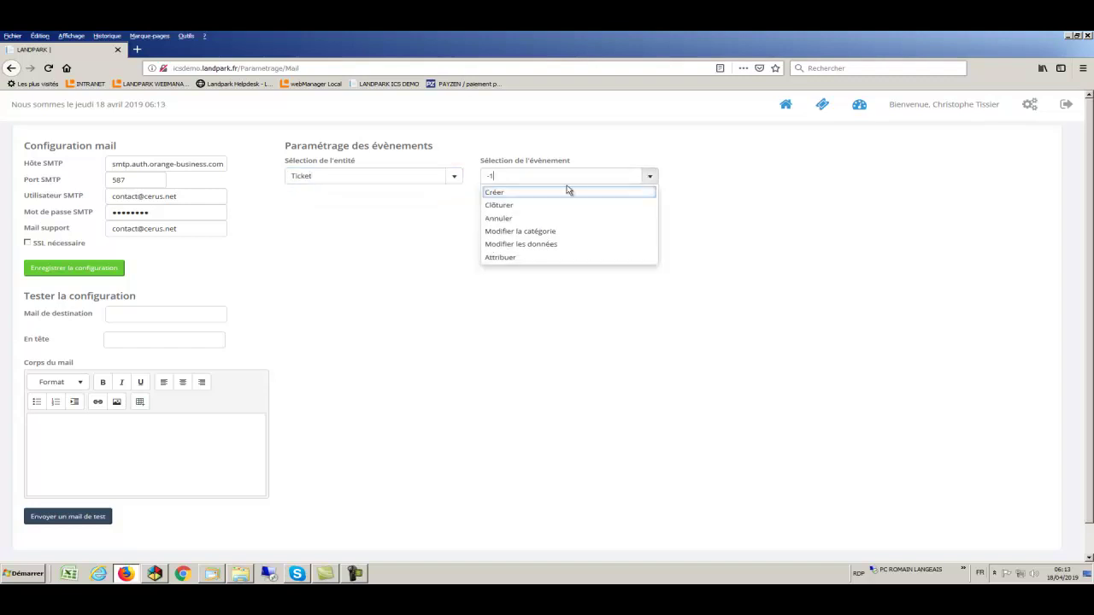
click(563, 194)
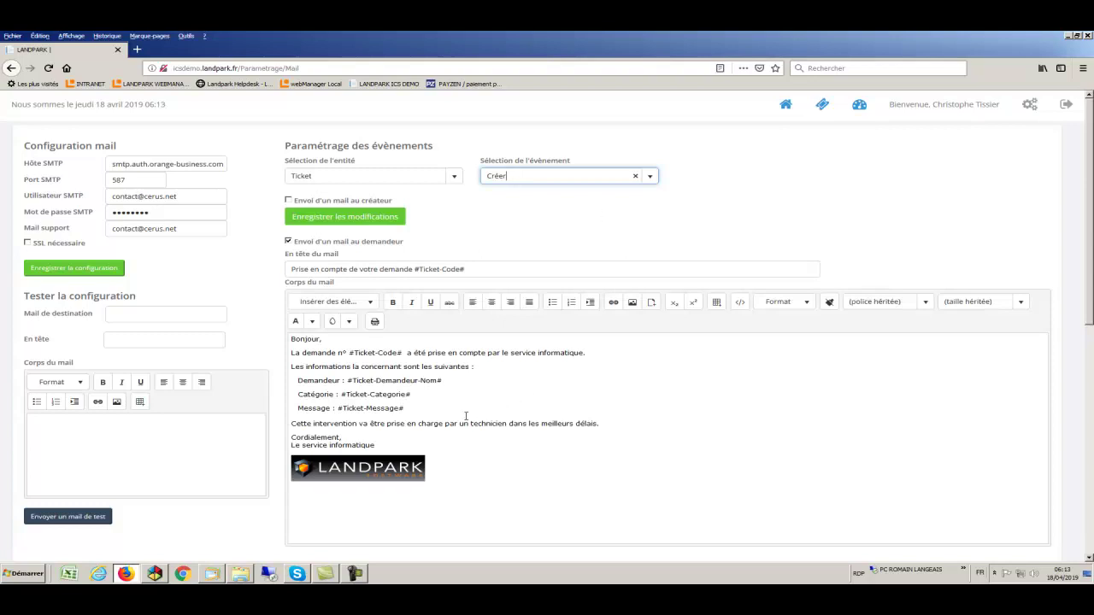
Point out the requester mail's body, name placeholder and mail-to-requester setting
drag(401, 445, 278, 356)
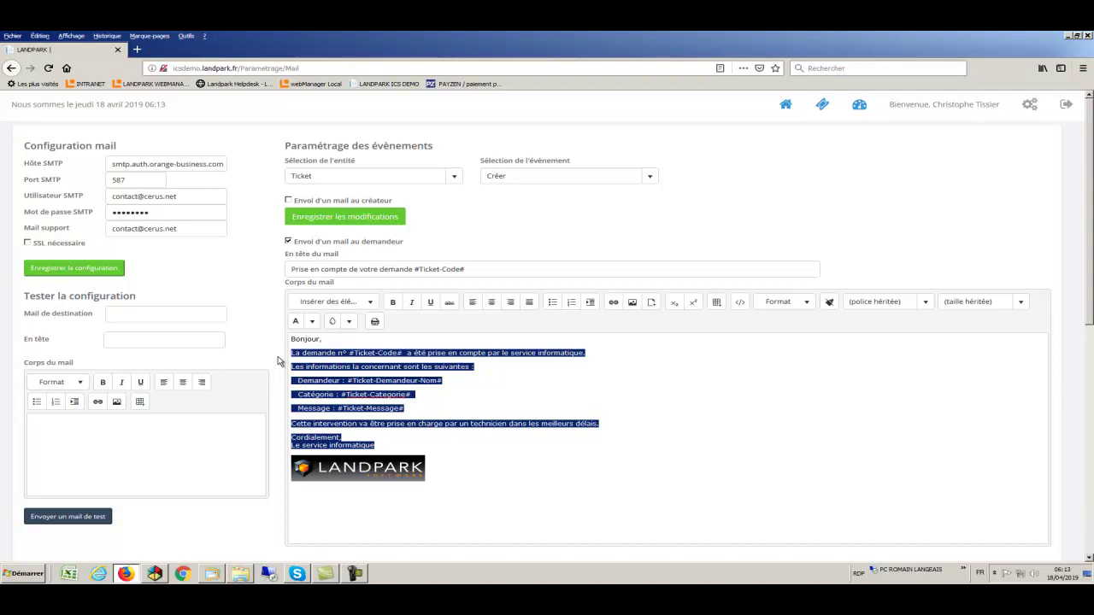
click(475, 384)
drag(422, 381, 353, 378)
click(486, 390)
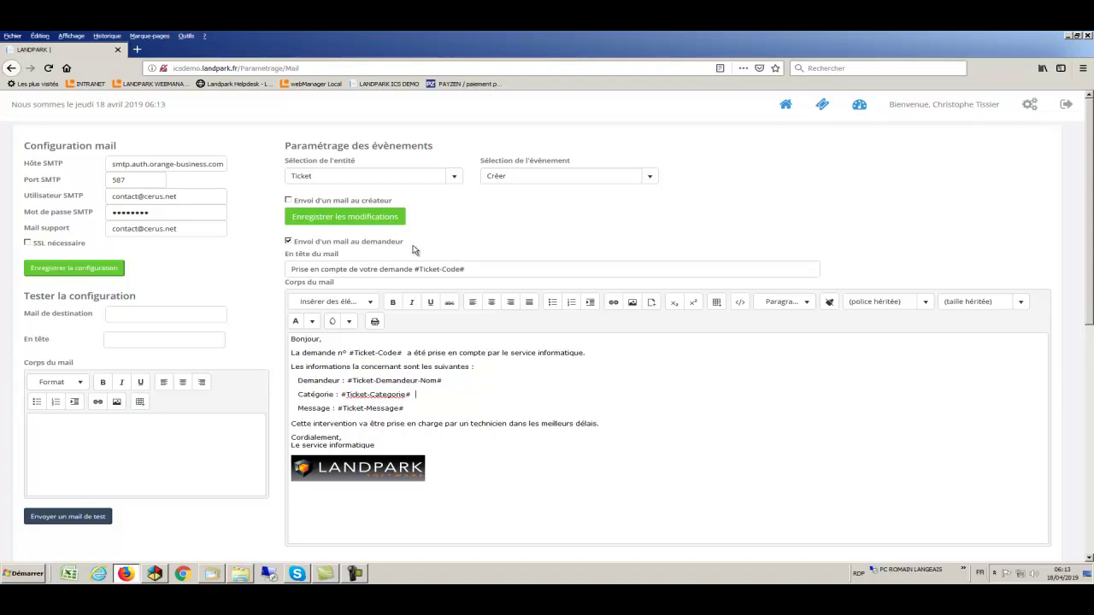
drag(410, 247, 315, 244)
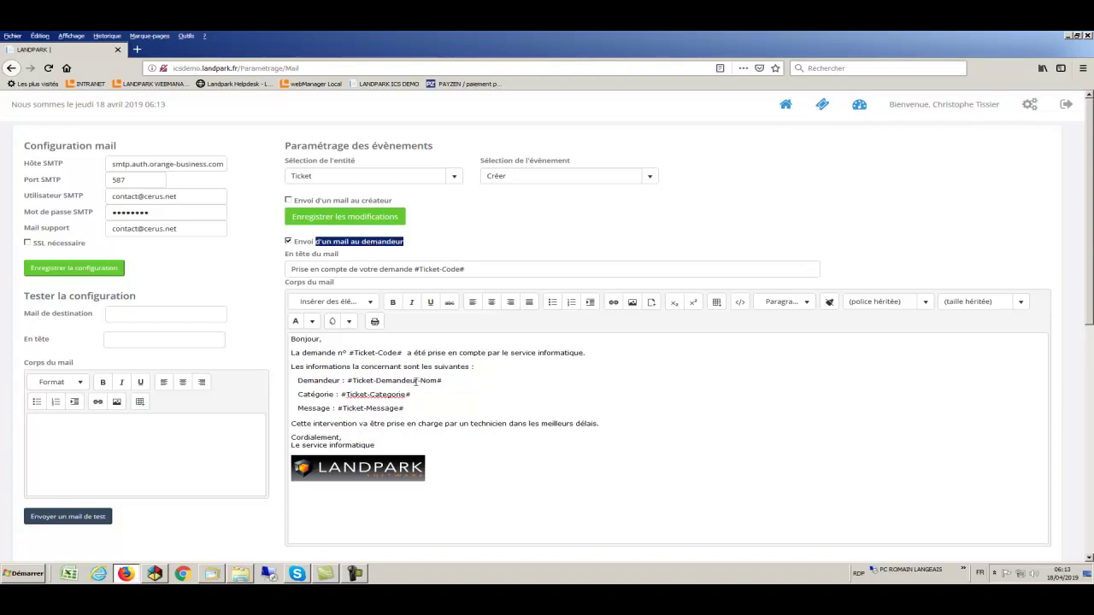
Point out the support mail's body and mail-to-support setting
scroll(436, 403, down, 6)
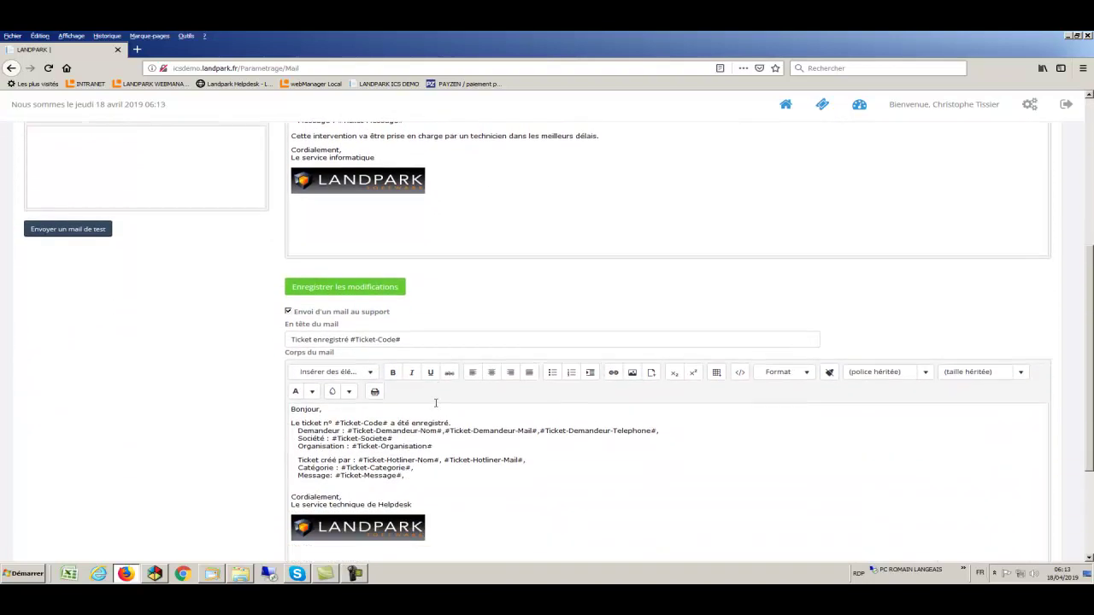
drag(431, 454, 291, 398)
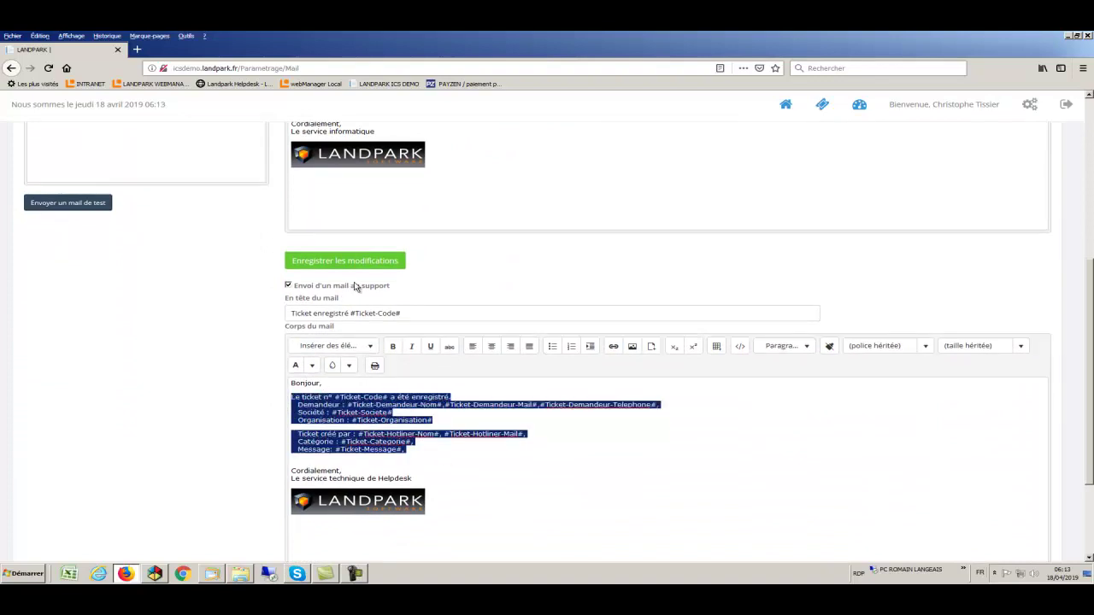
drag(408, 291, 334, 289)
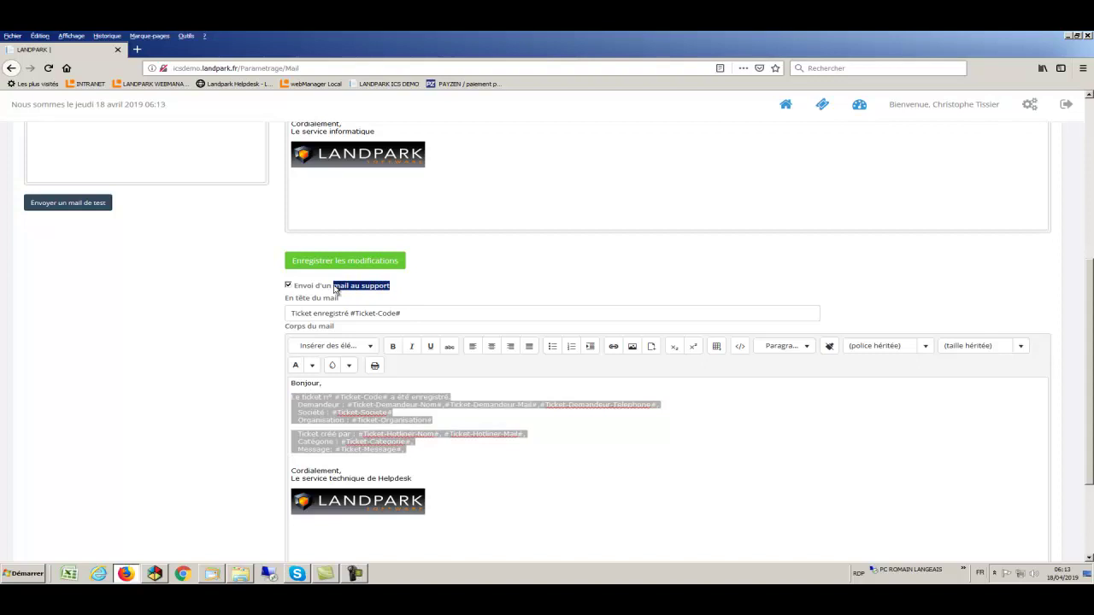
scroll(486, 292, up, 10)
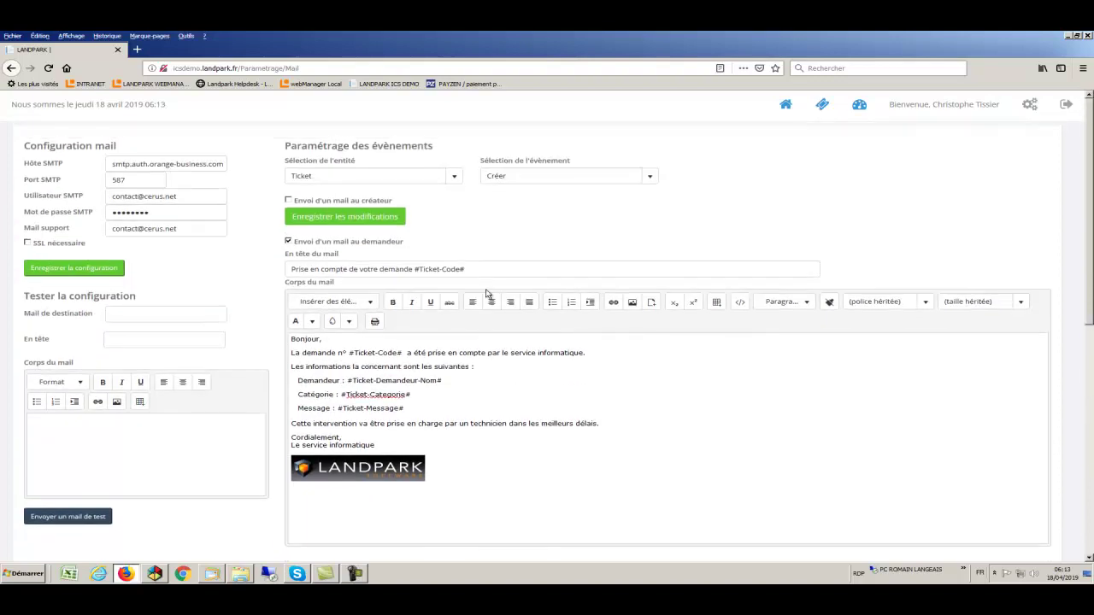
click(650, 179)
click(650, 179)
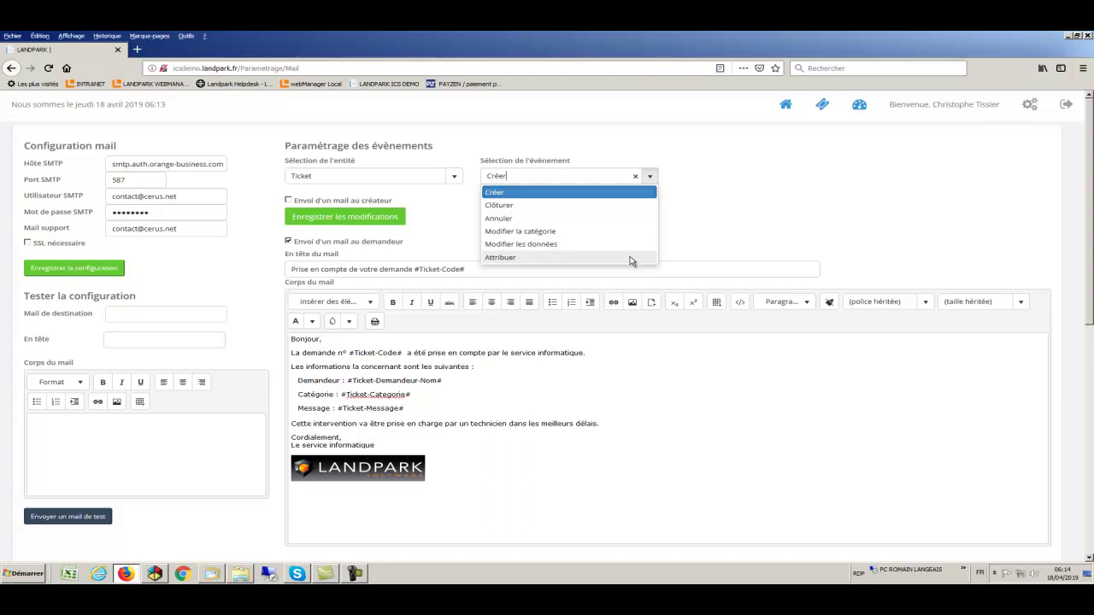
Switch the mail settings to the Tâche entity's Clôturer event and review its support mail
click(682, 240)
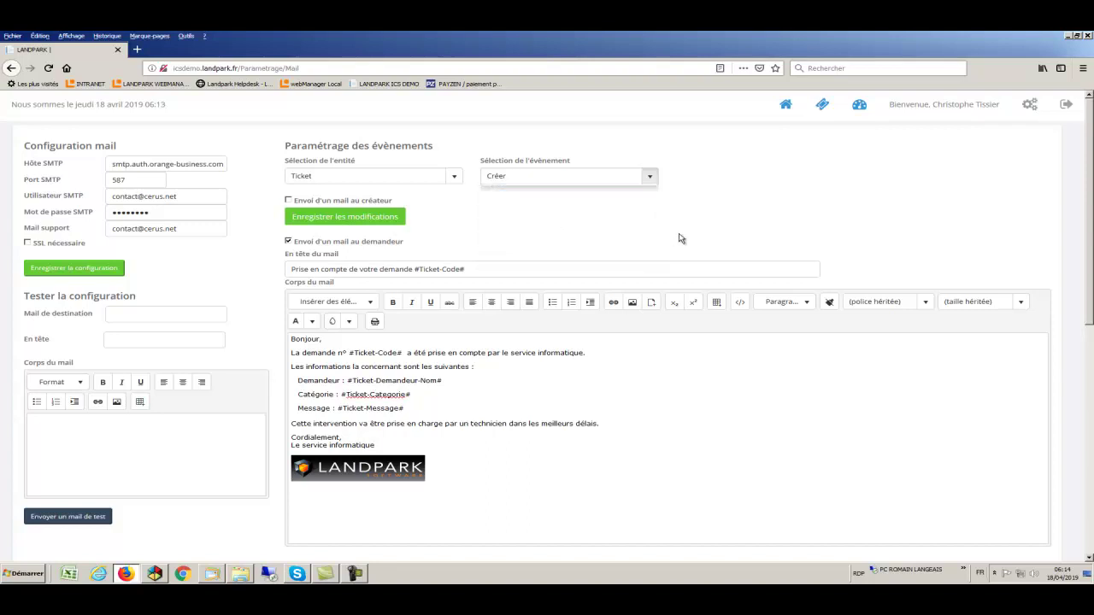
click(455, 180)
click(384, 208)
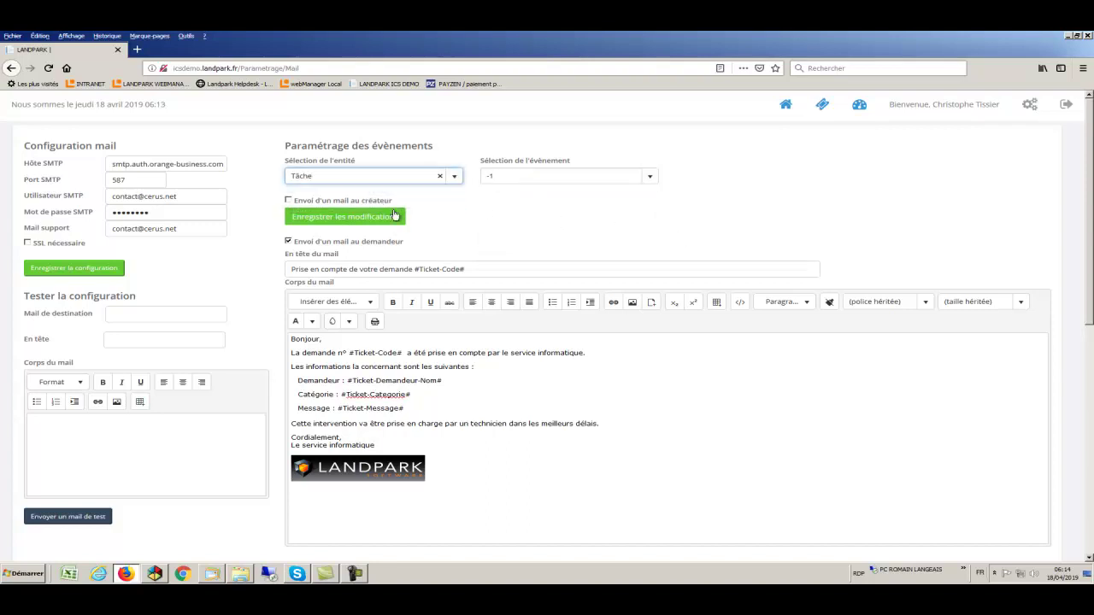
click(650, 179)
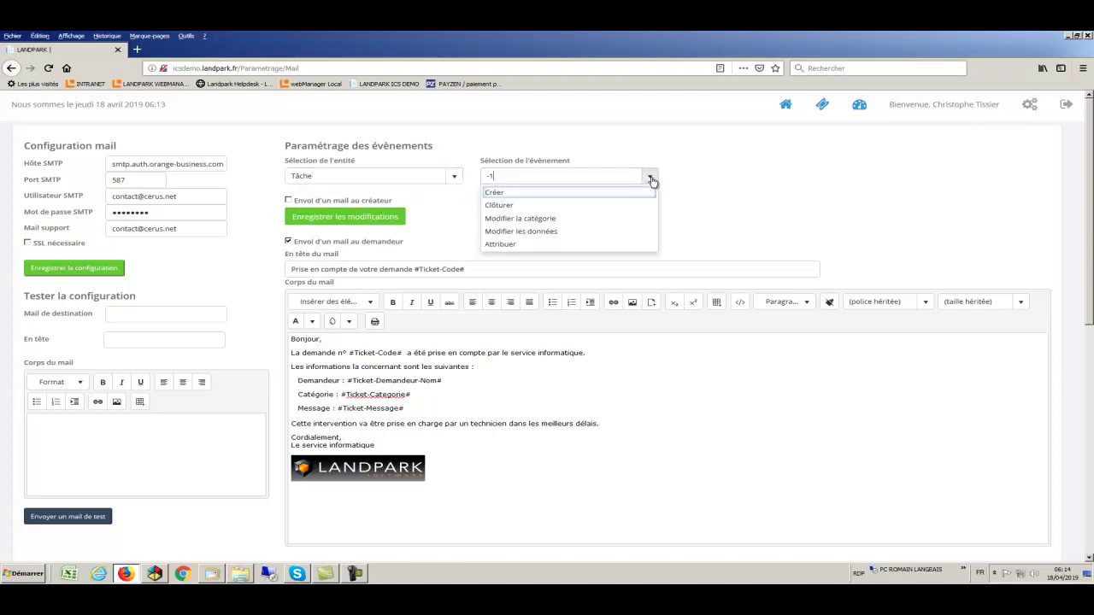
click(512, 207)
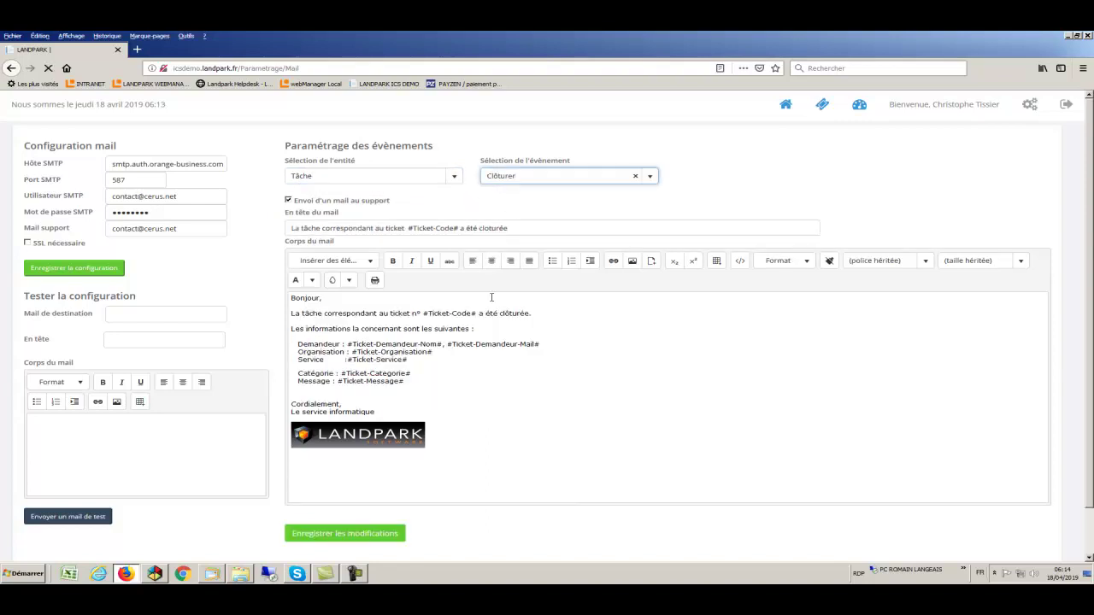
drag(475, 381, 288, 301)
drag(414, 205, 318, 205)
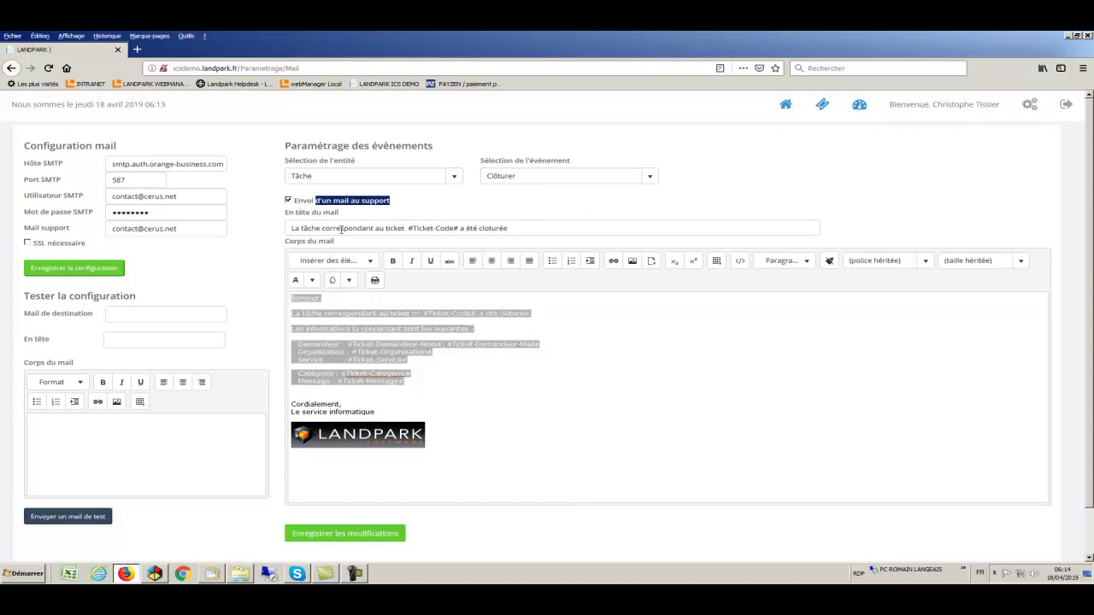
scroll(441, 391, down, 1)
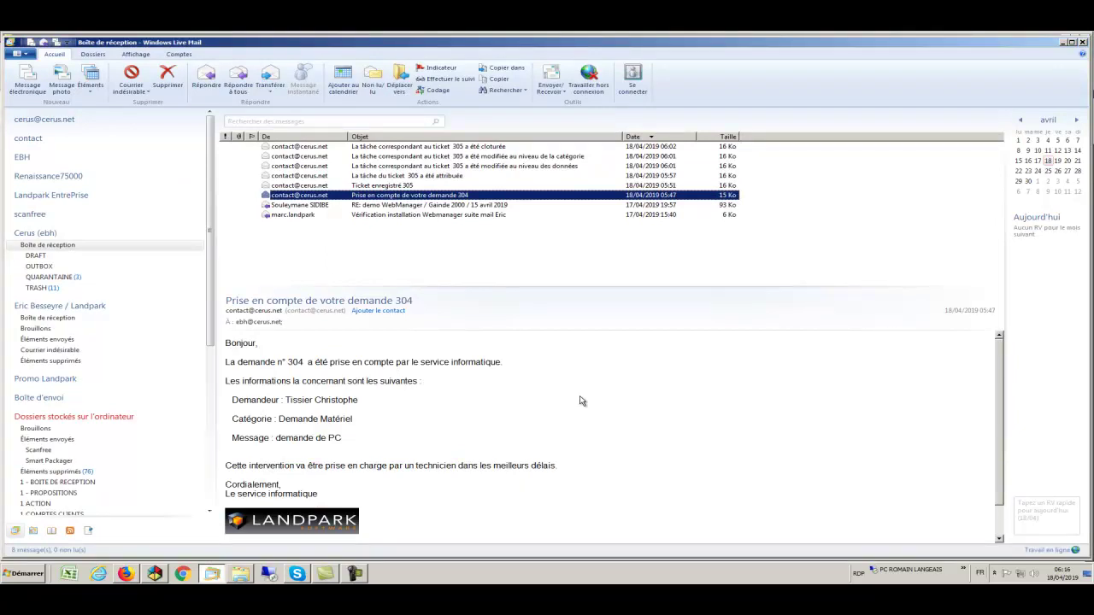
Preview ticket 305's registration, assignment, data change, category change and task-closed mails
click(362, 185)
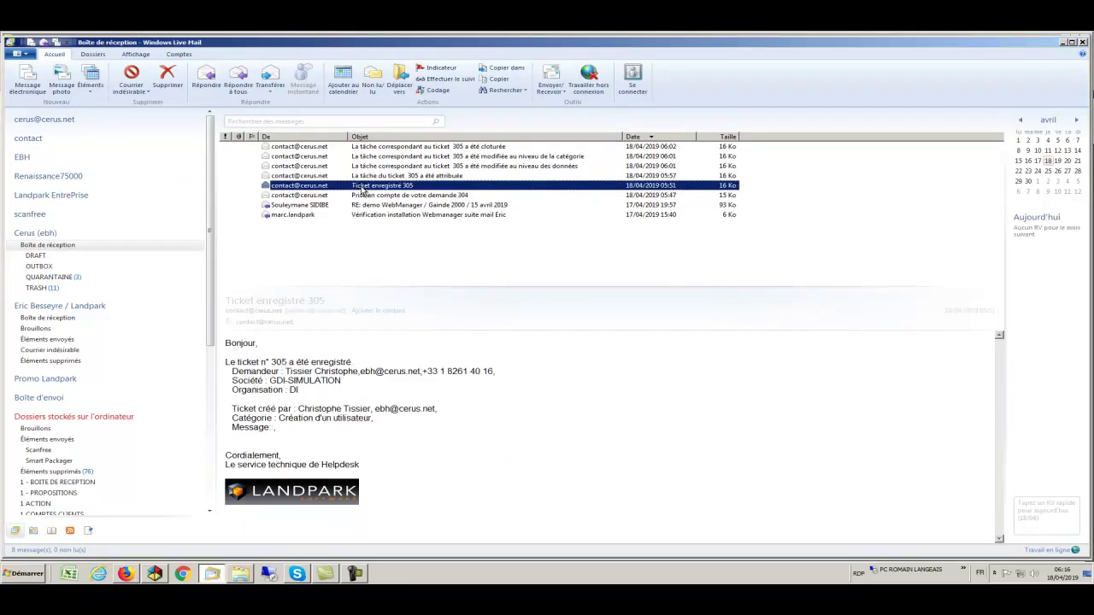
click(363, 176)
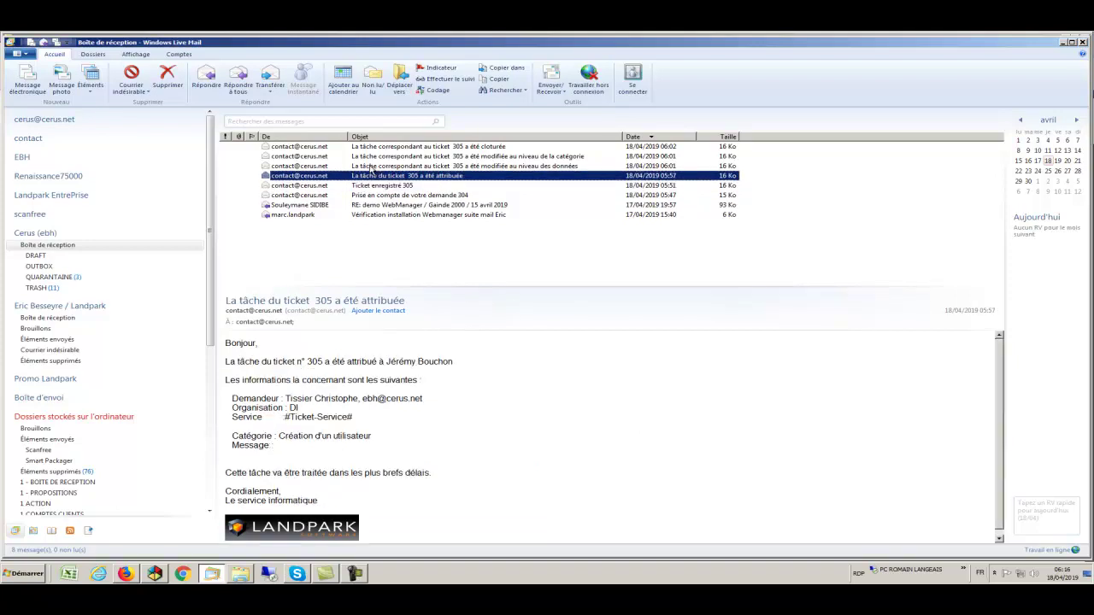
click(371, 167)
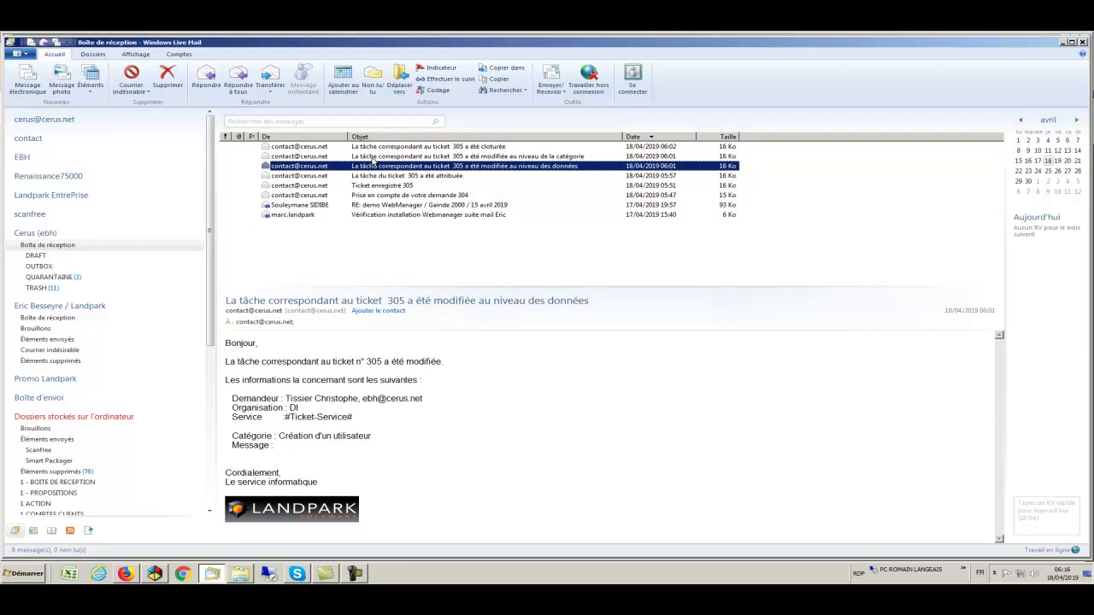
click(373, 157)
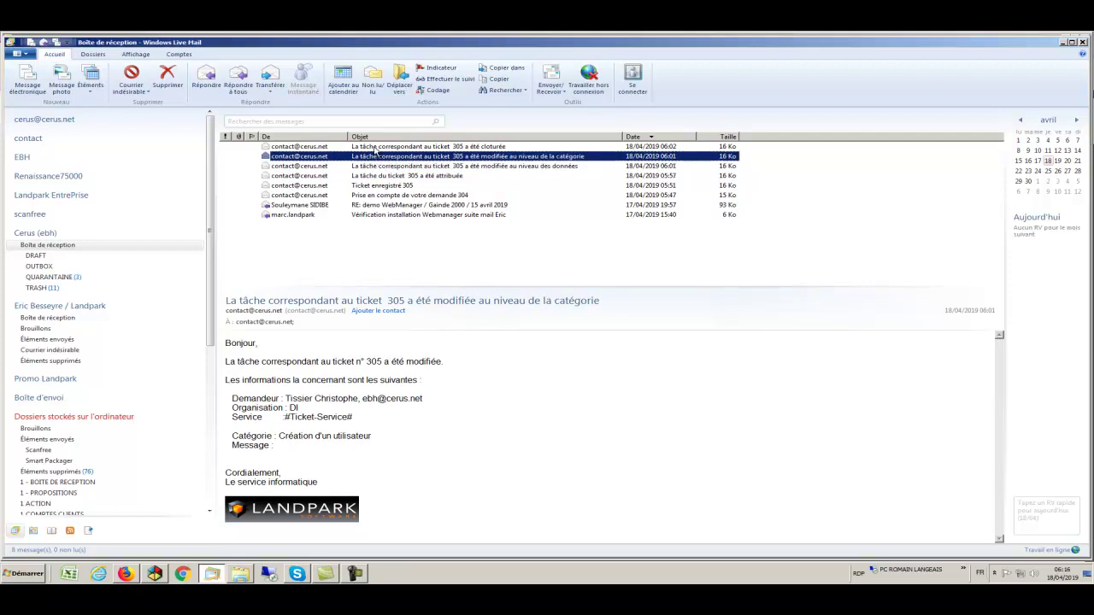
click(374, 148)
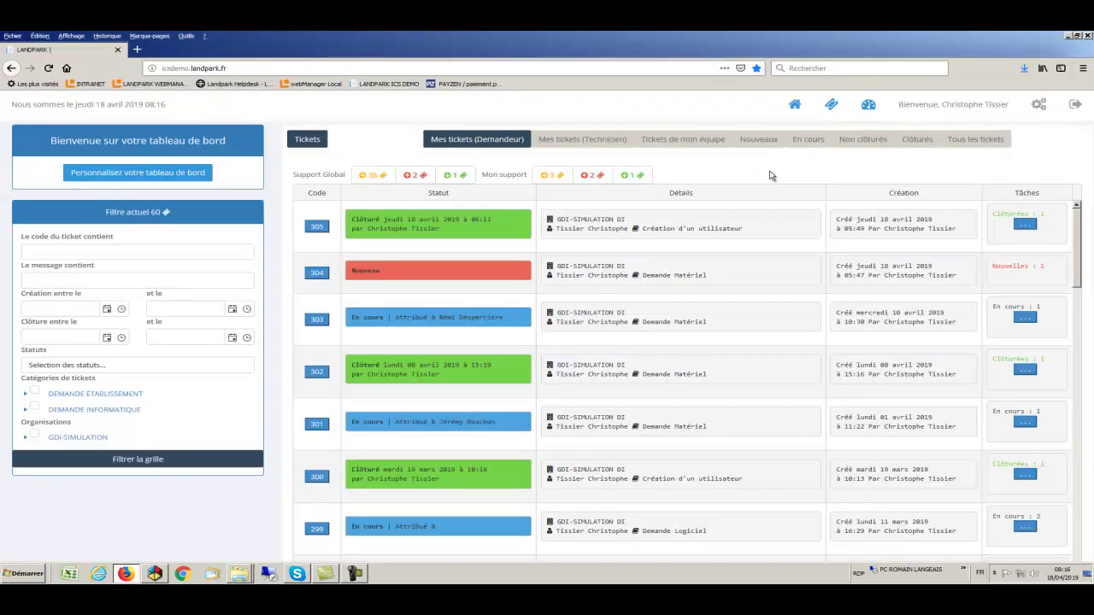
On the ticket statistics page, set the start date to 26/06/2018
click(869, 105)
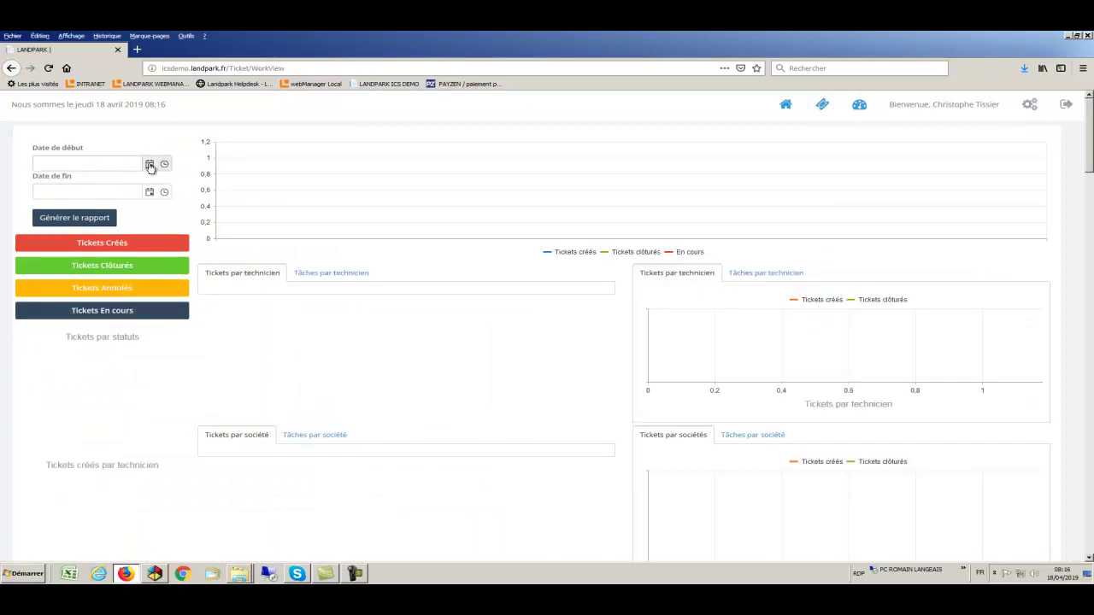
click(151, 164)
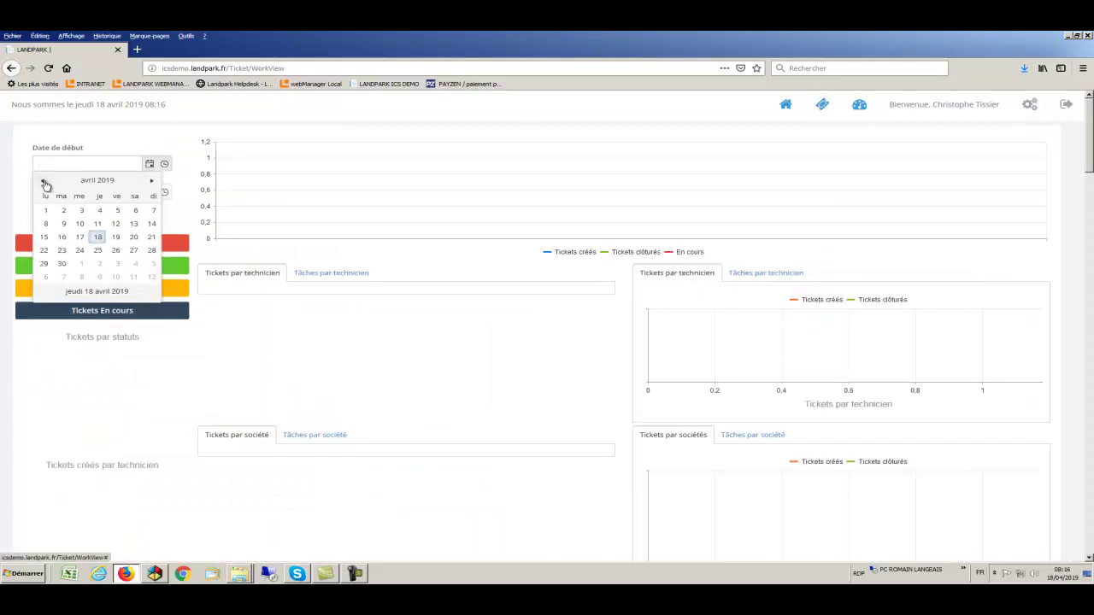
triple_click(44, 181)
triple_click(44, 182)
triple_click(44, 181)
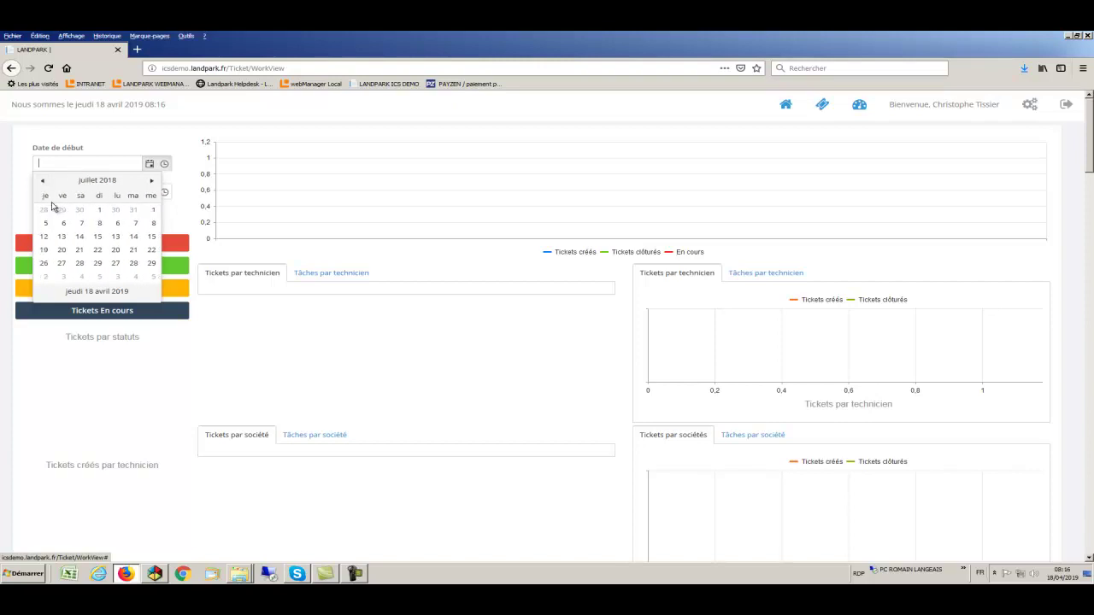
click(61, 211)
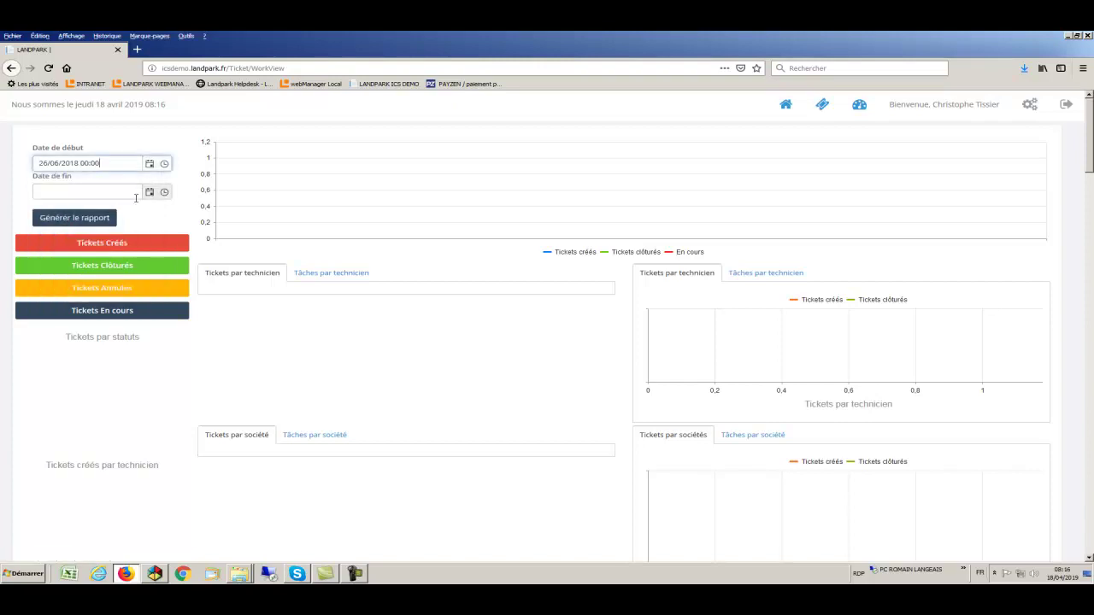
Set the end date to 18/04/2019 and generate the report
click(149, 193)
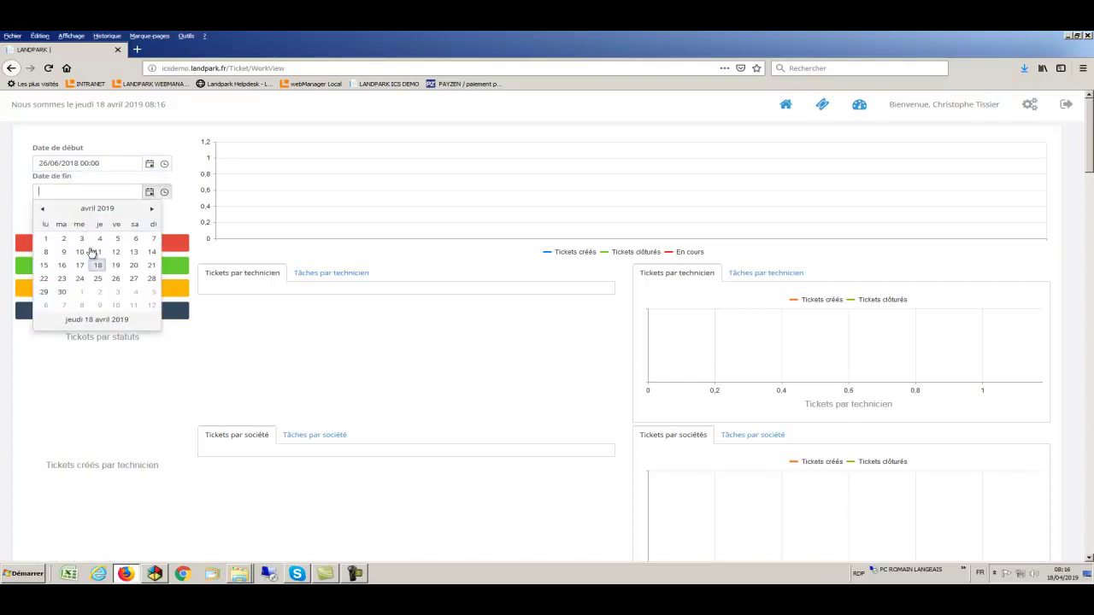
click(99, 266)
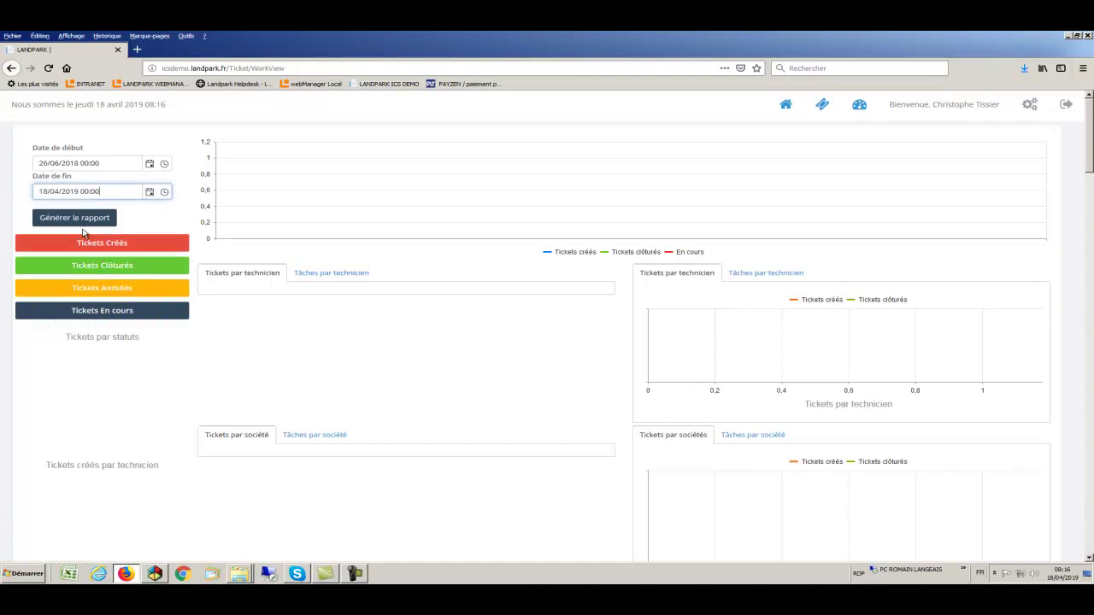
click(79, 219)
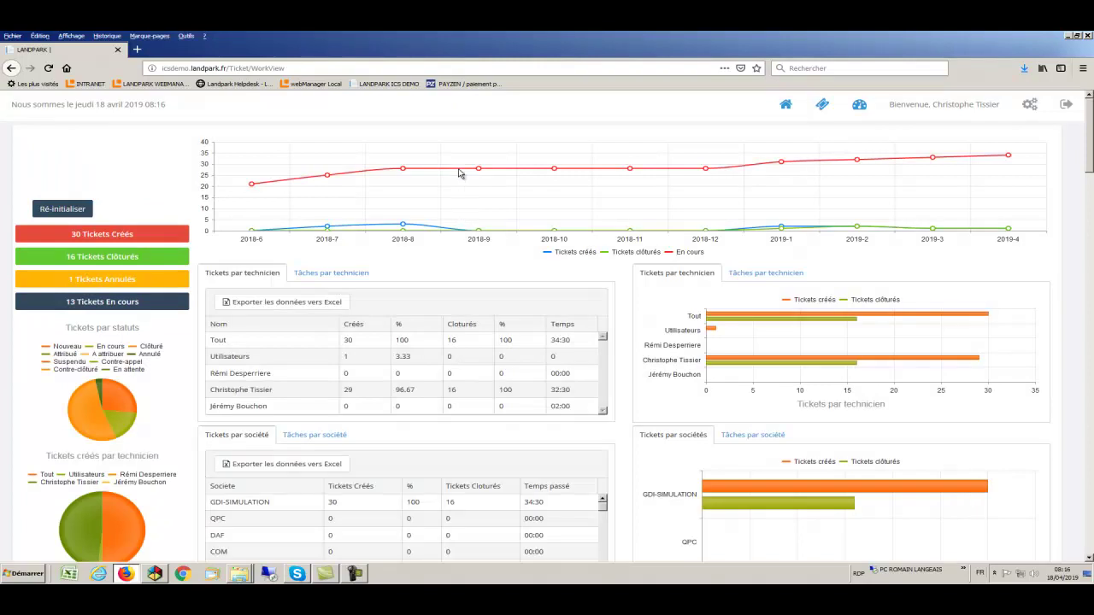
mouse_move(458, 173)
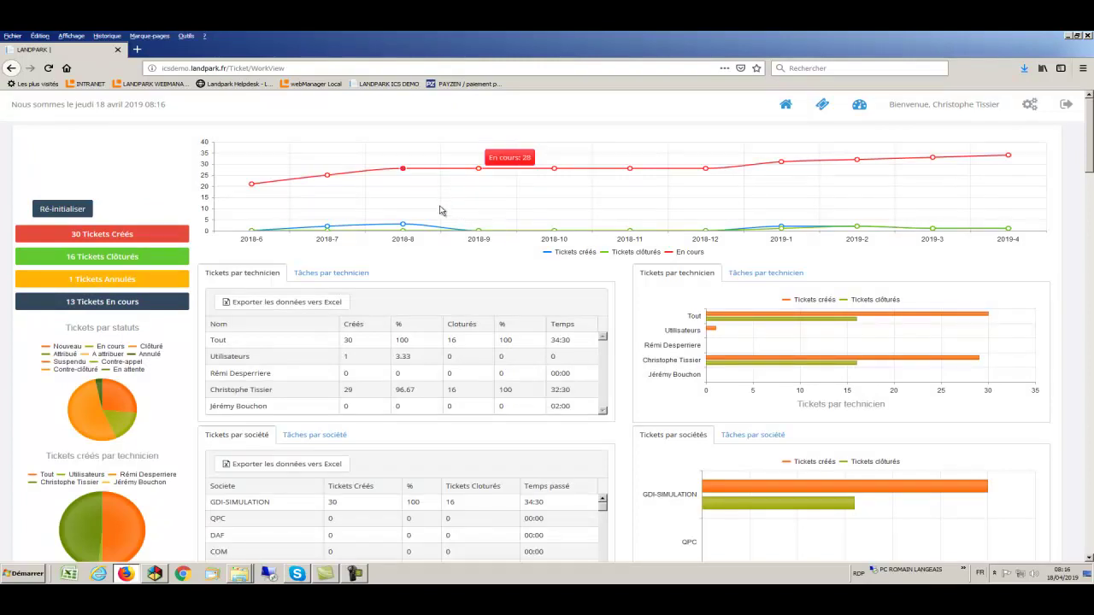
mouse_move(426, 231)
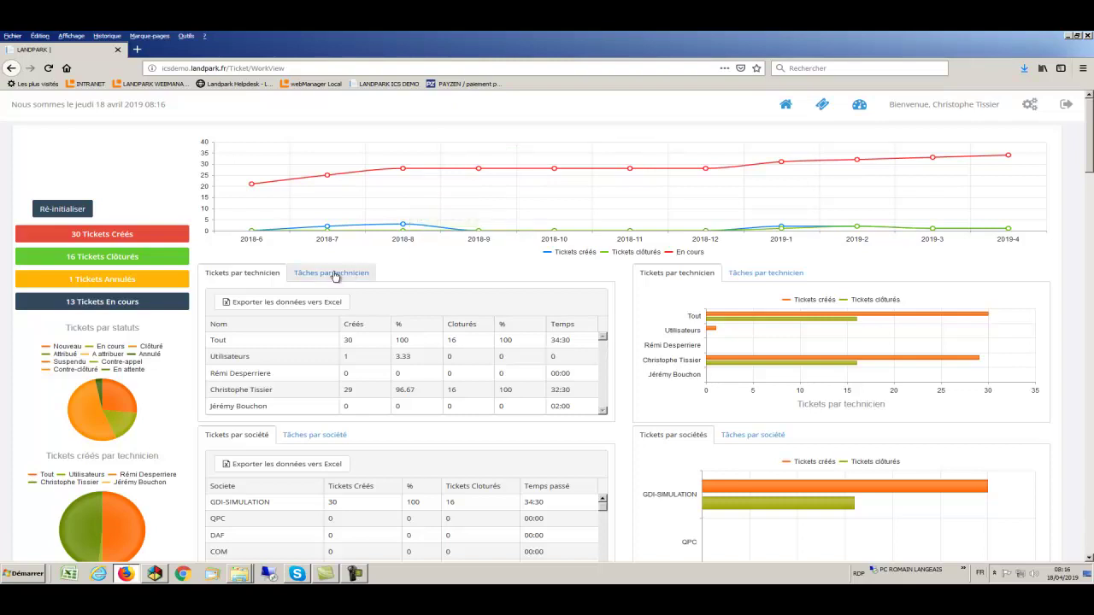
click(260, 277)
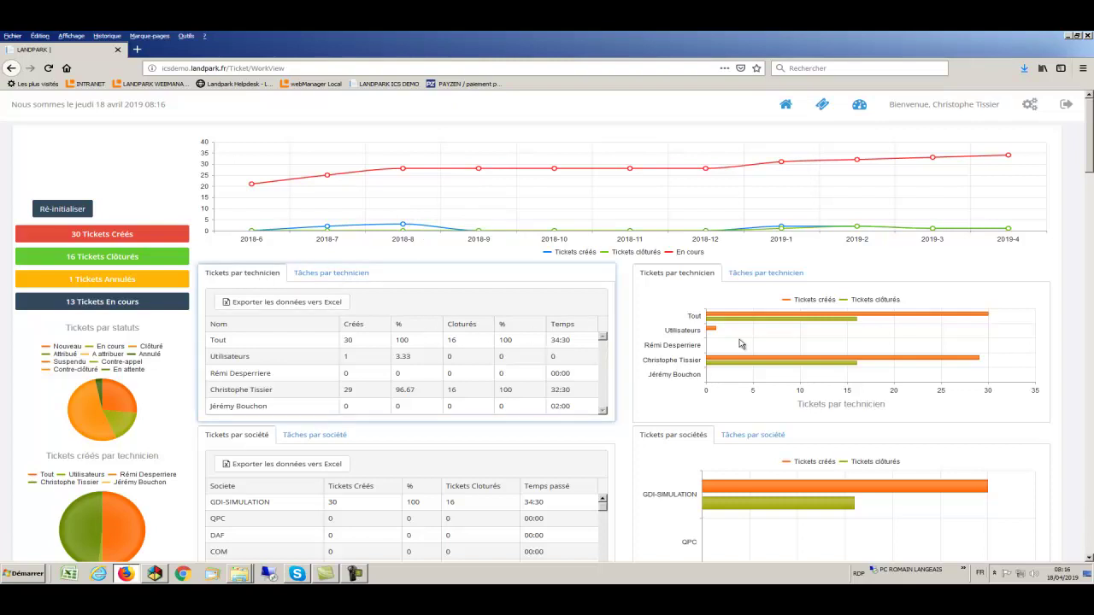
mouse_move(750, 324)
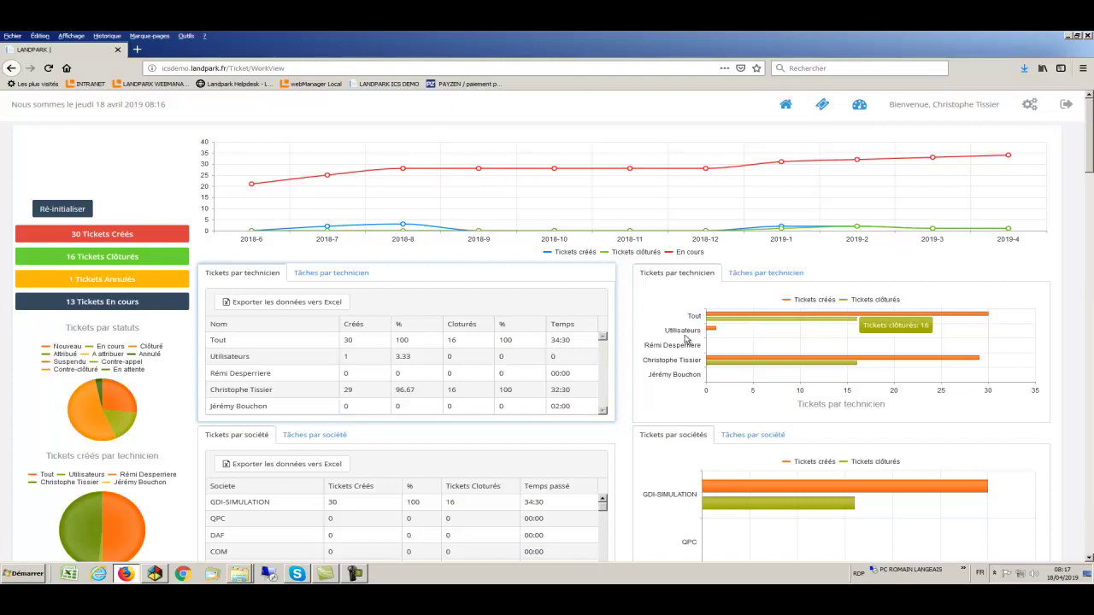
Export the Tickets par technicien and Tâches par technicien tables to Excel, then close Excel
click(270, 303)
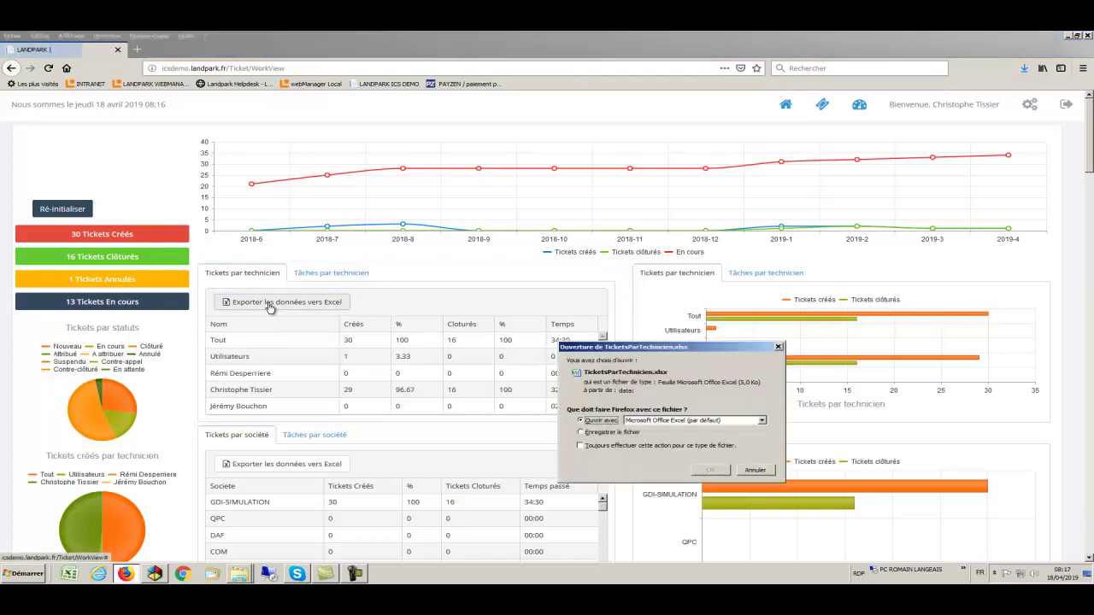
click(710, 470)
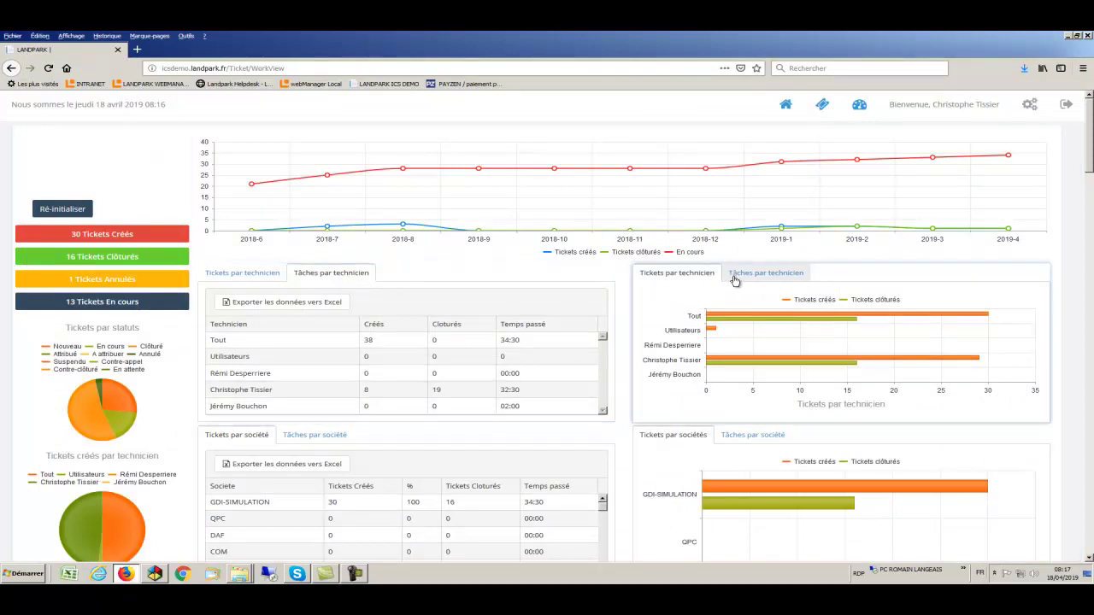
click(733, 280)
mouse_move(769, 361)
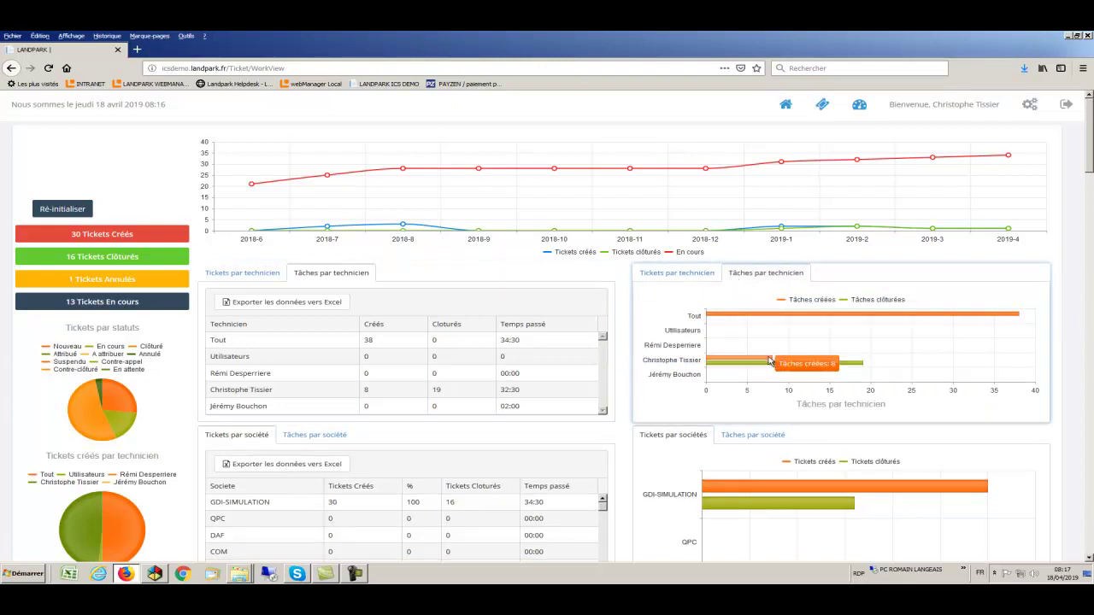
click(331, 304)
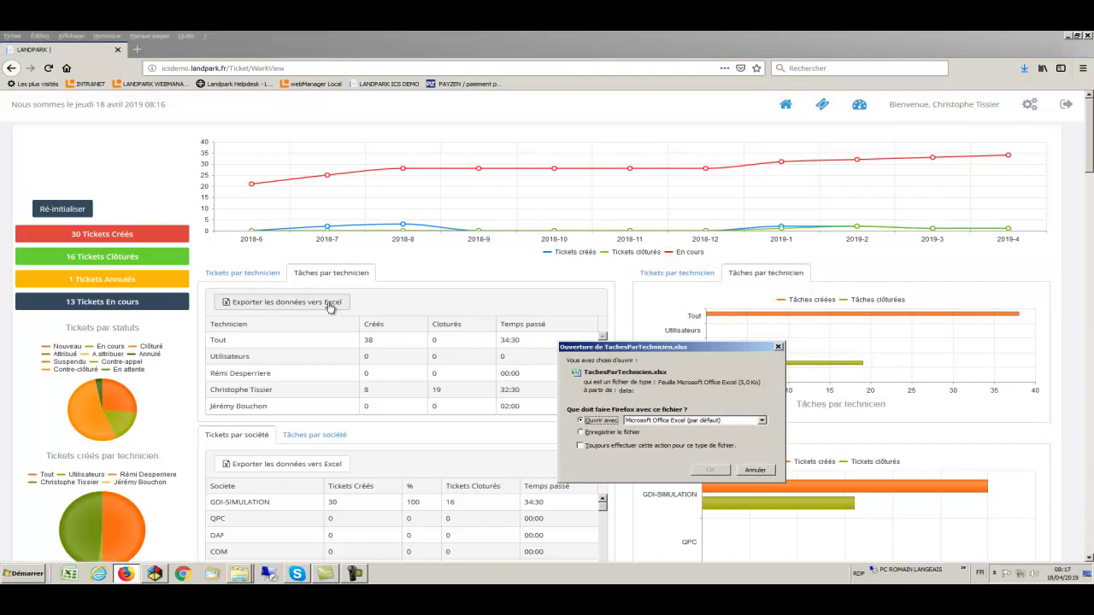
click(705, 470)
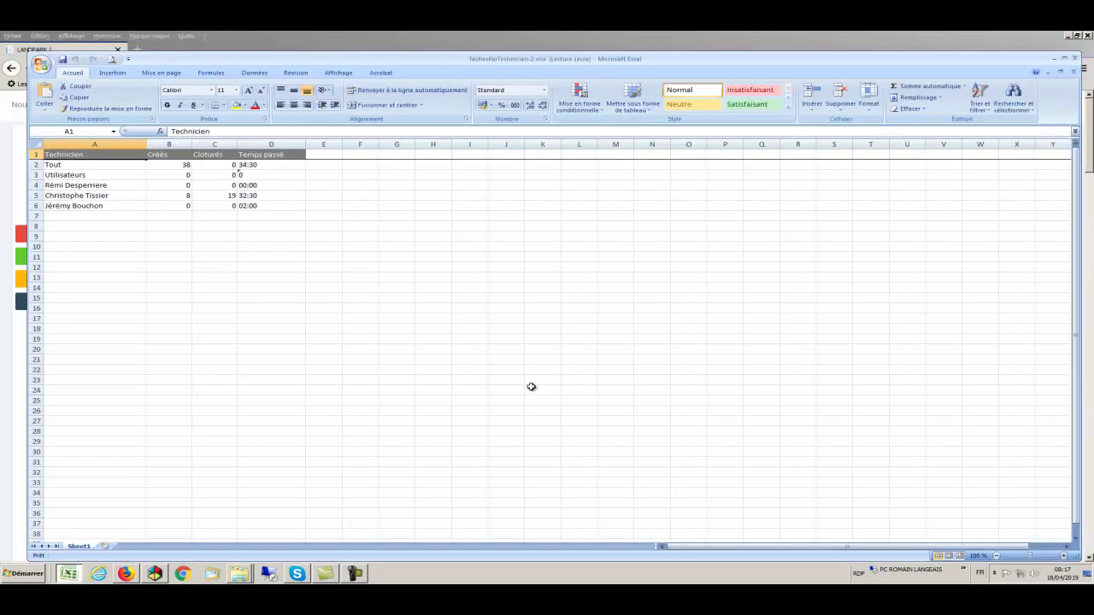
key(alt+F4)
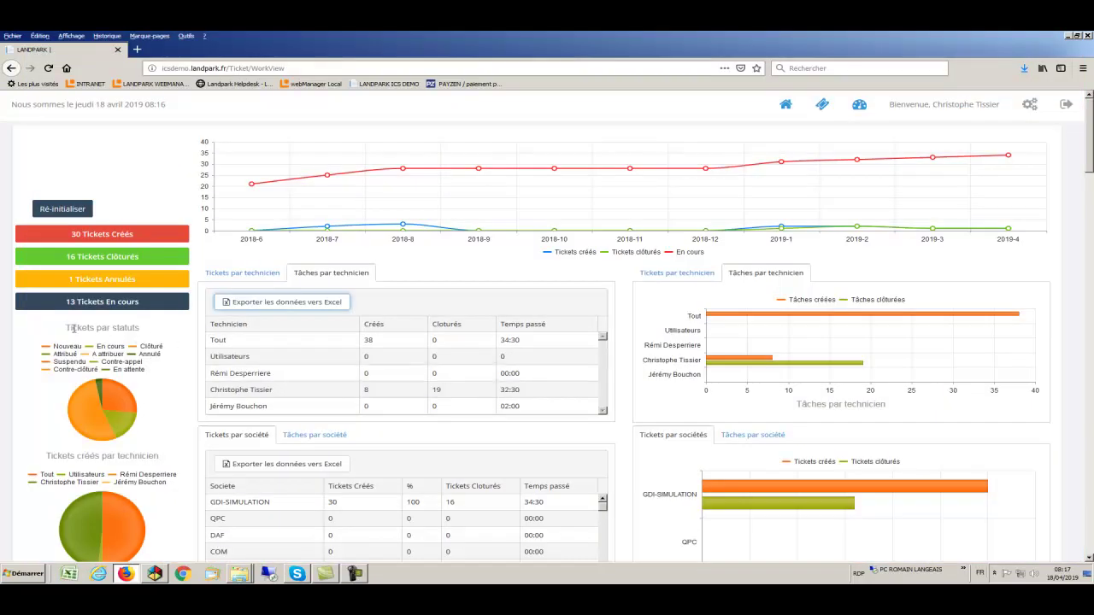
mouse_move(86, 400)
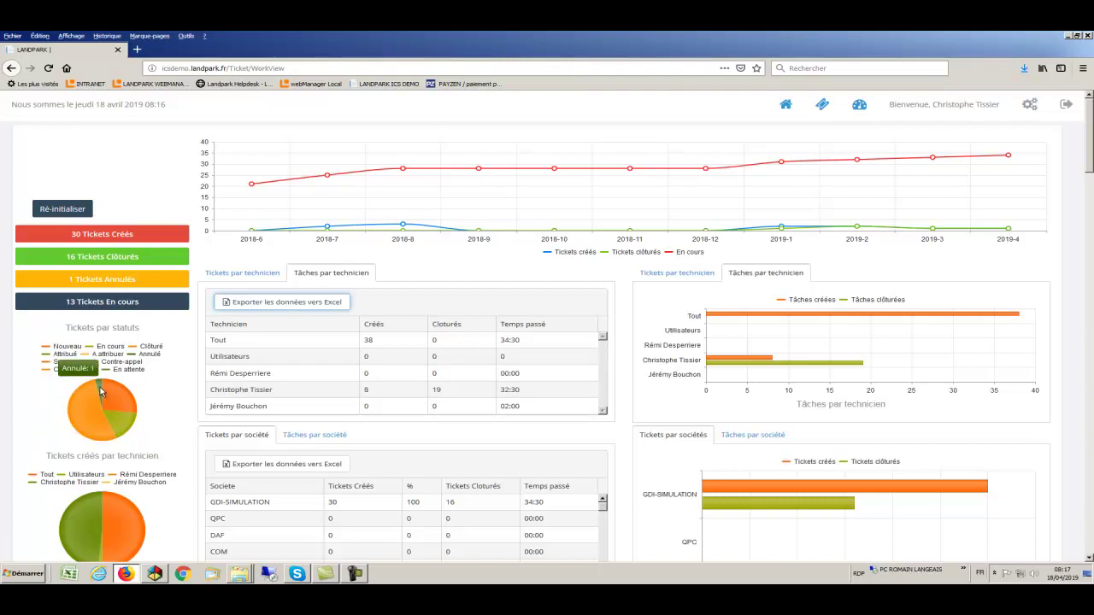
mouse_move(120, 419)
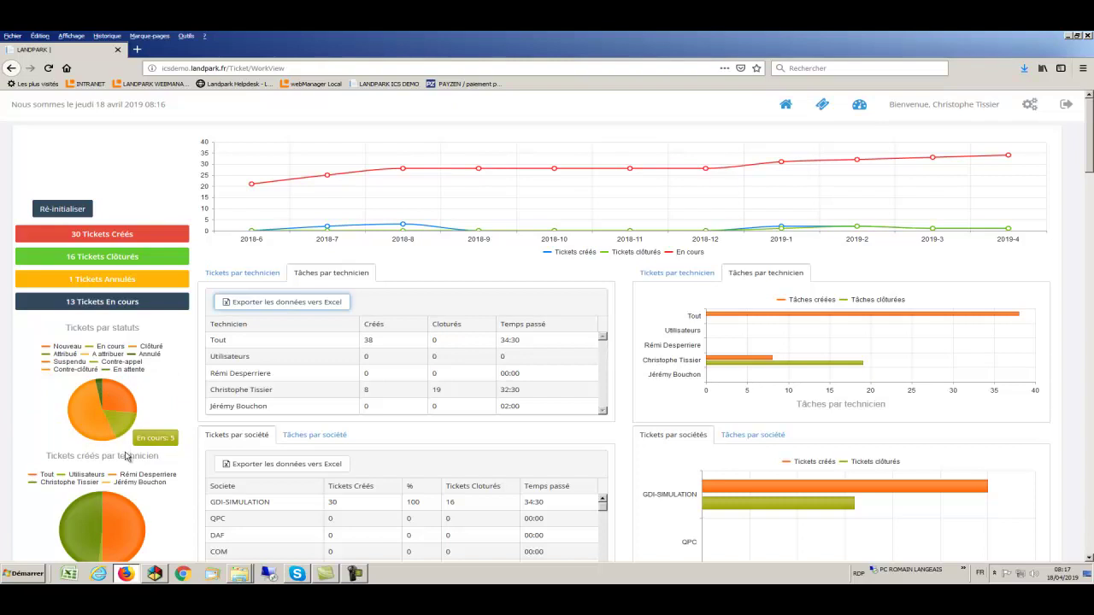
scroll(126, 467, down, 2)
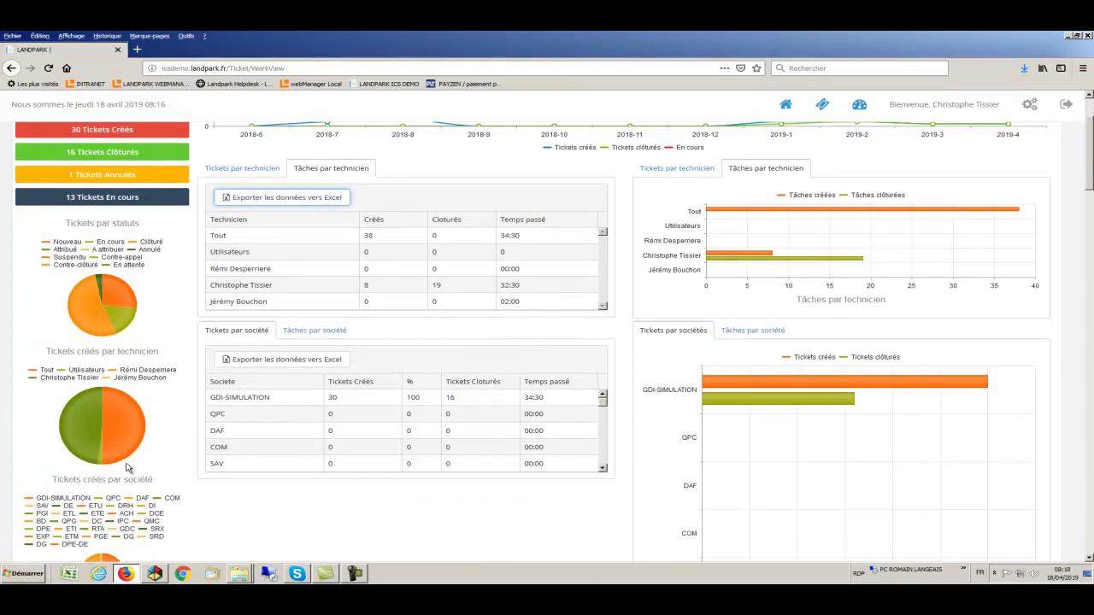
mouse_move(122, 444)
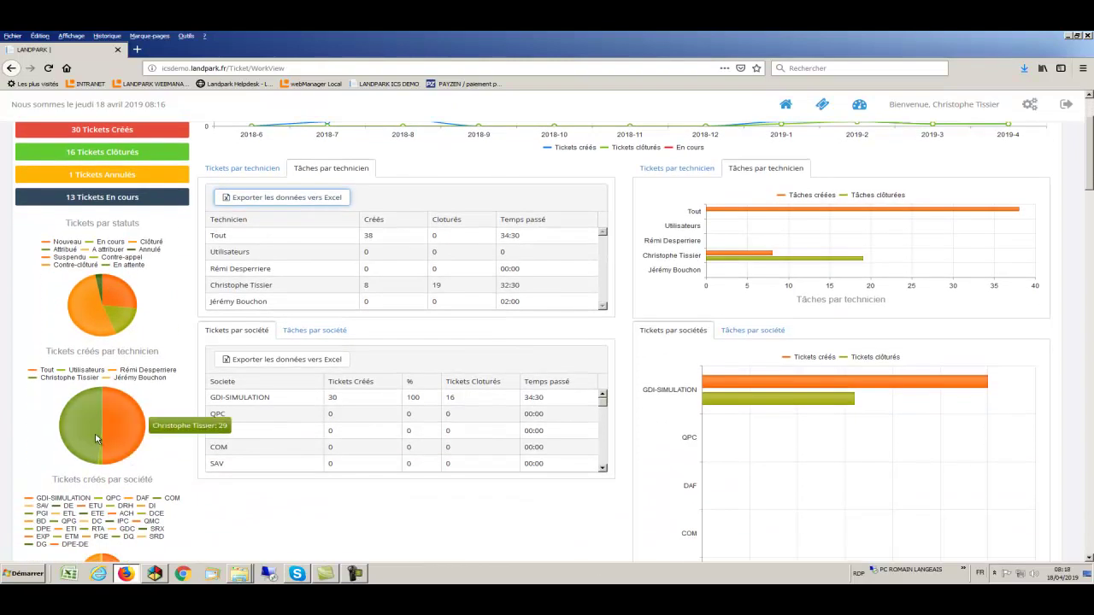
mouse_move(89, 436)
mouse_move(101, 459)
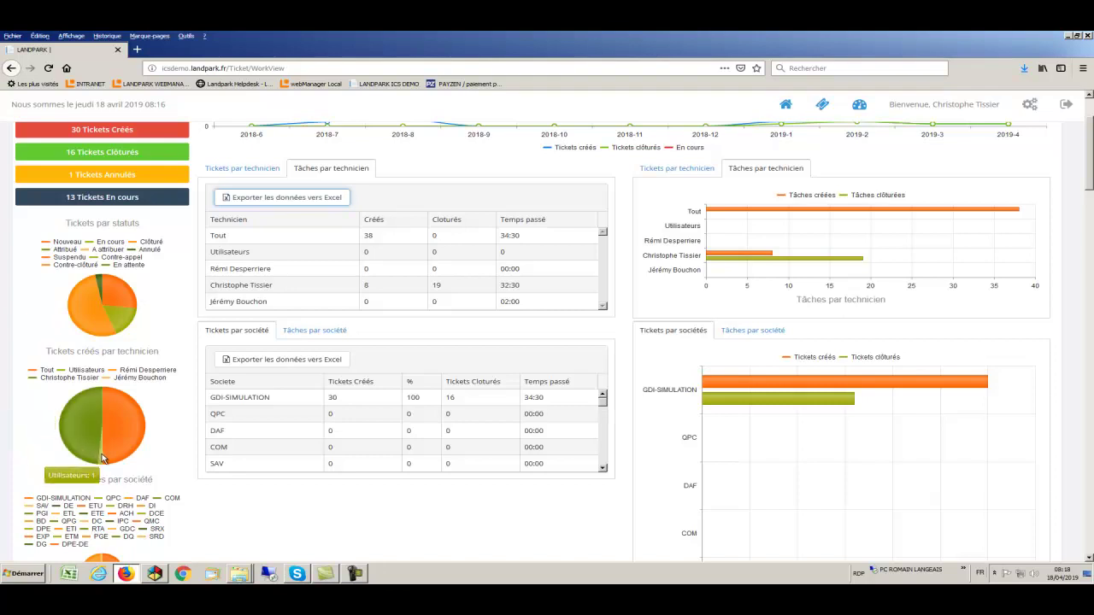
scroll(101, 459, down, 1)
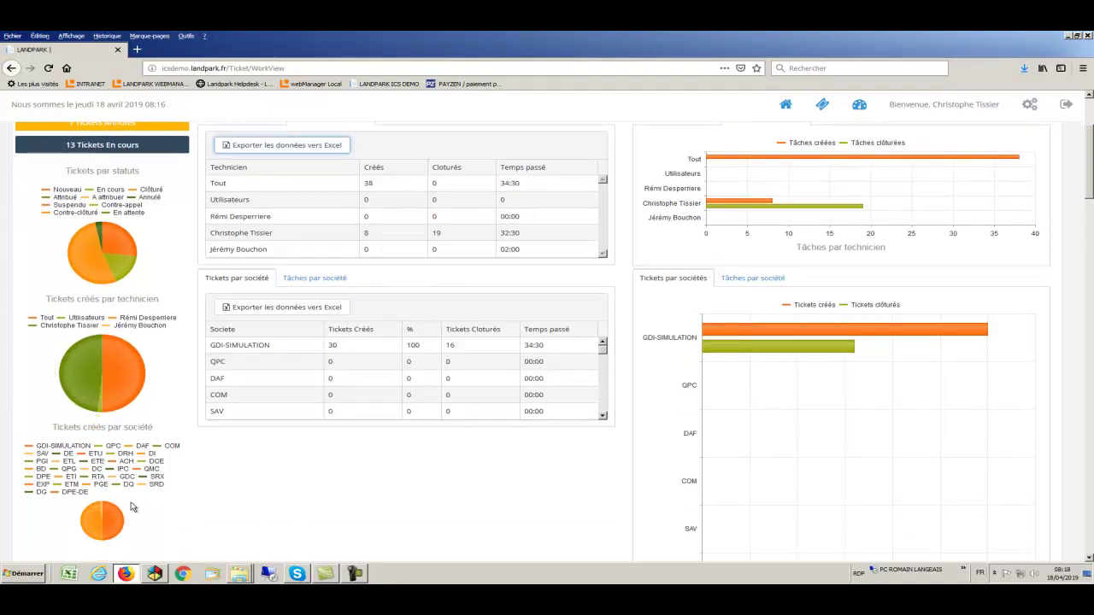
mouse_move(120, 519)
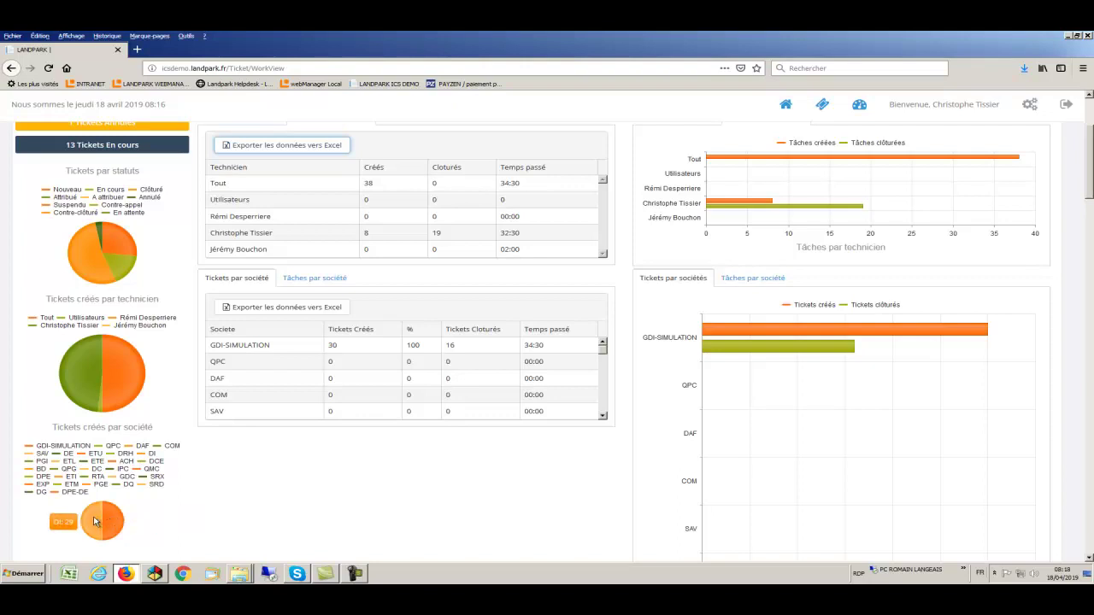
scroll(94, 521, up, 3)
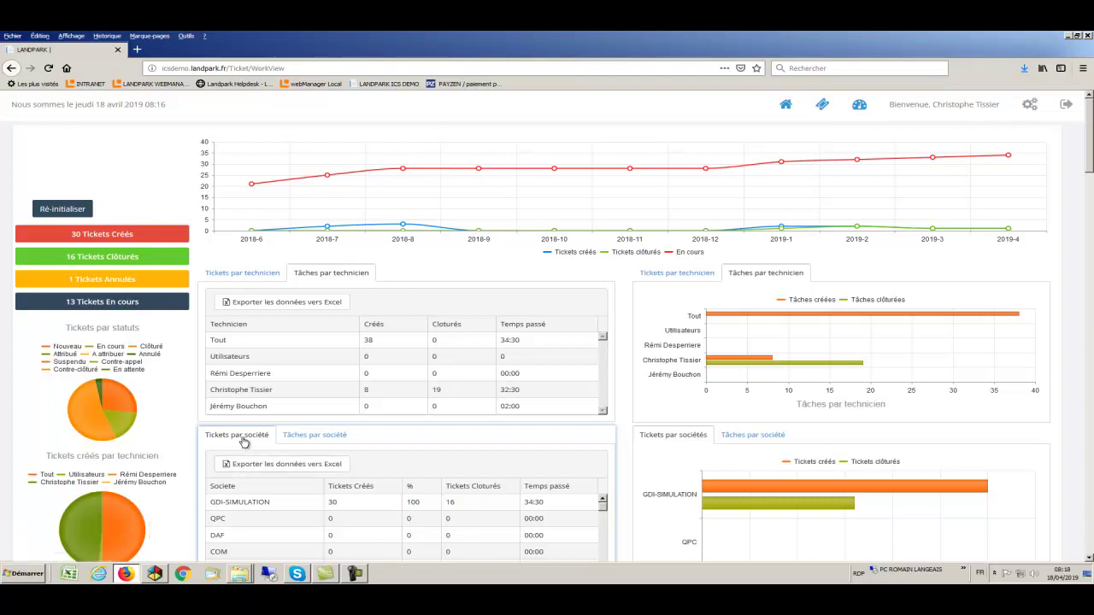
mouse_move(710, 490)
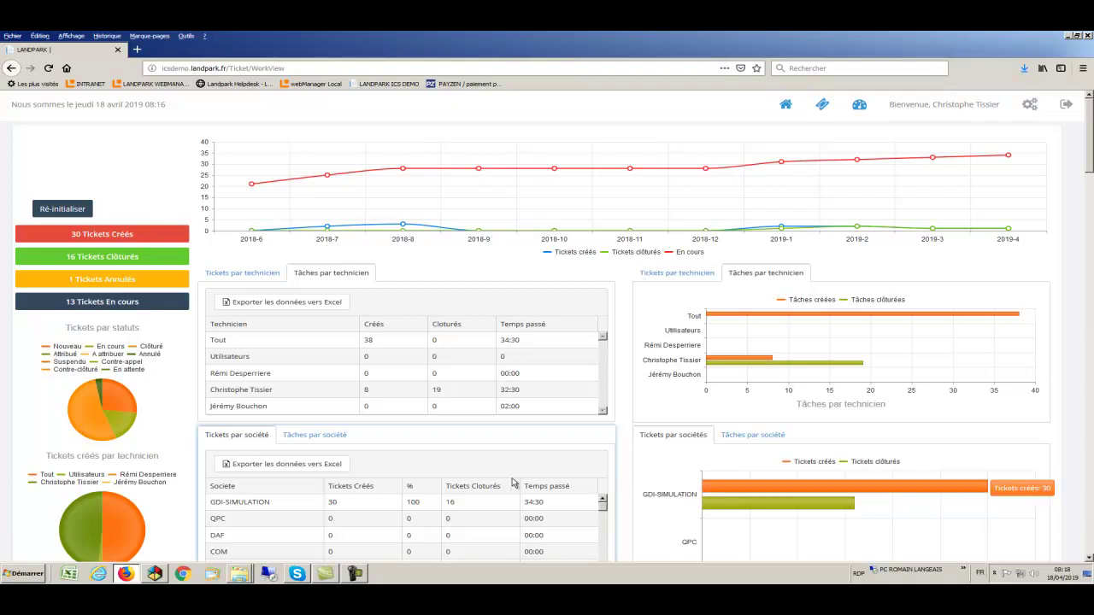
Export the tickets-per-company table to Excel, then close the spreadsheet
click(317, 469)
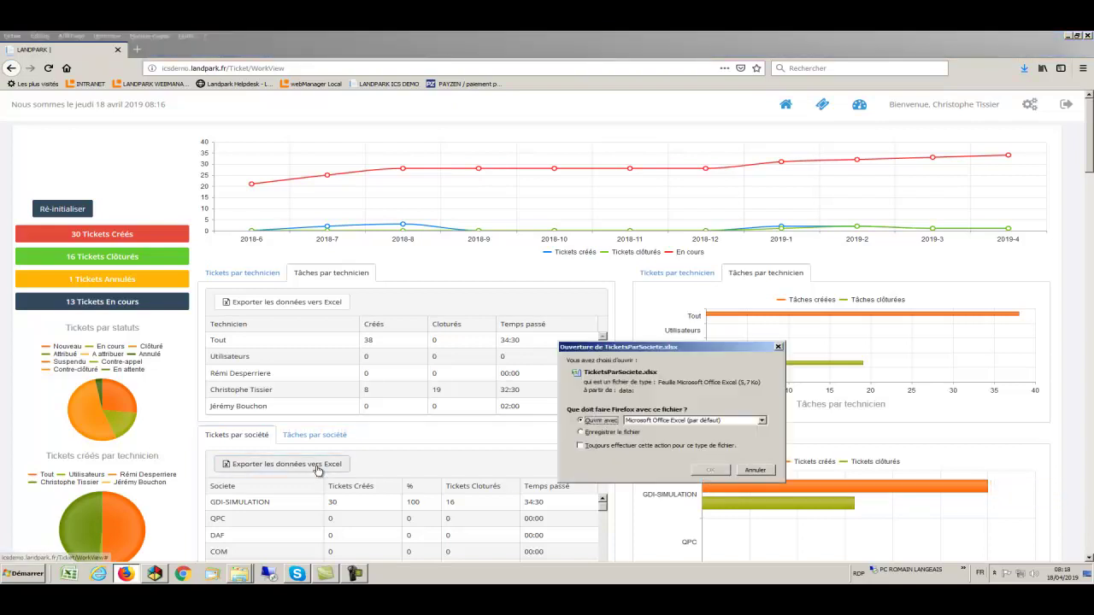
click(709, 470)
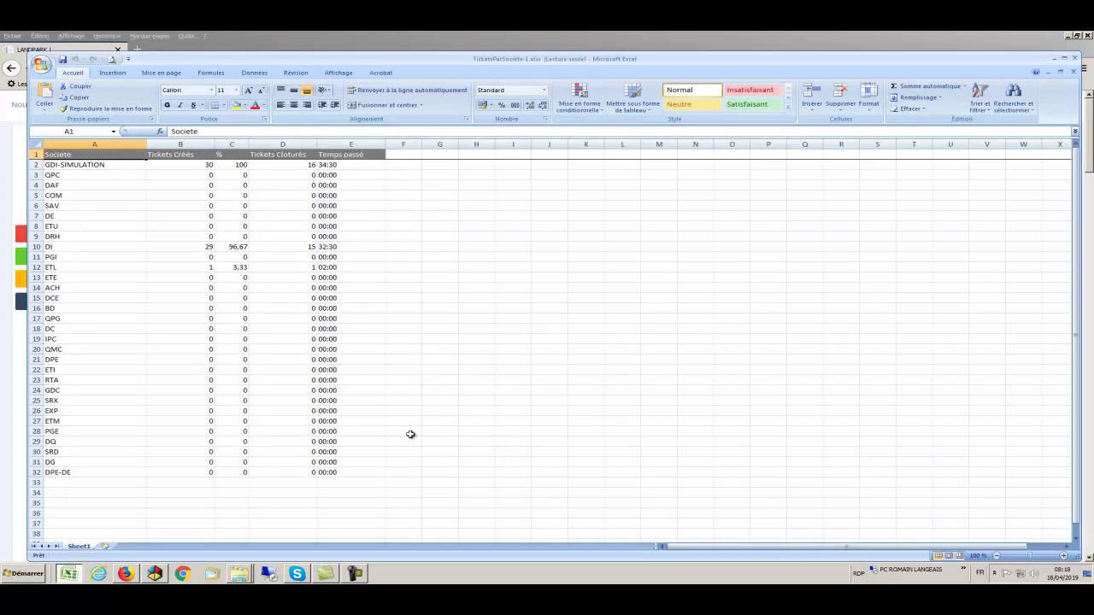
key(alt+F4)
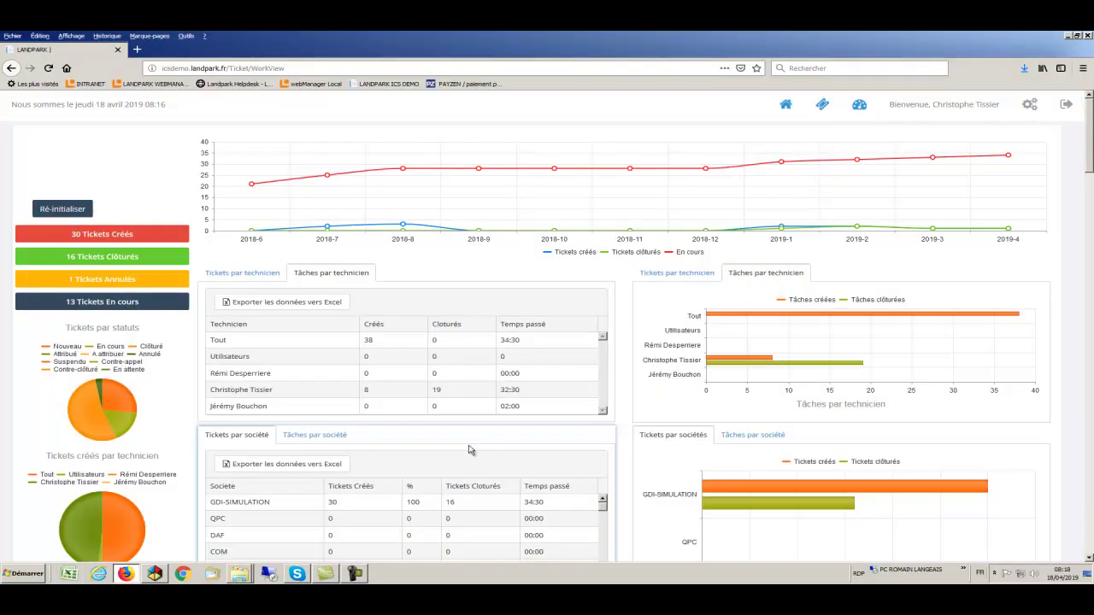
Export the Tâches par société statistics to Excel and open the file
click(335, 441)
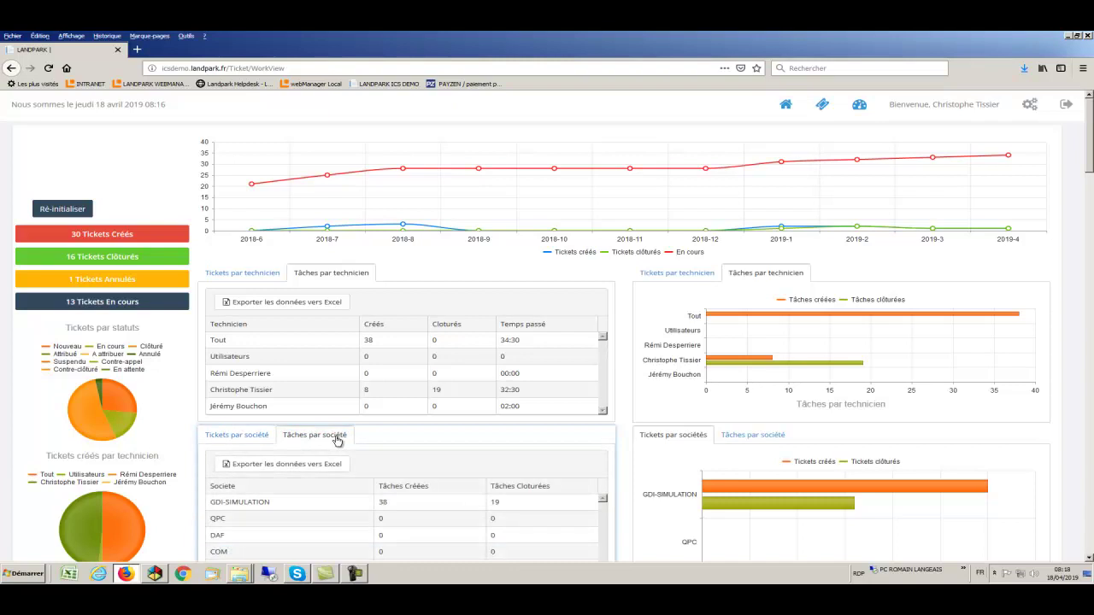
click(281, 468)
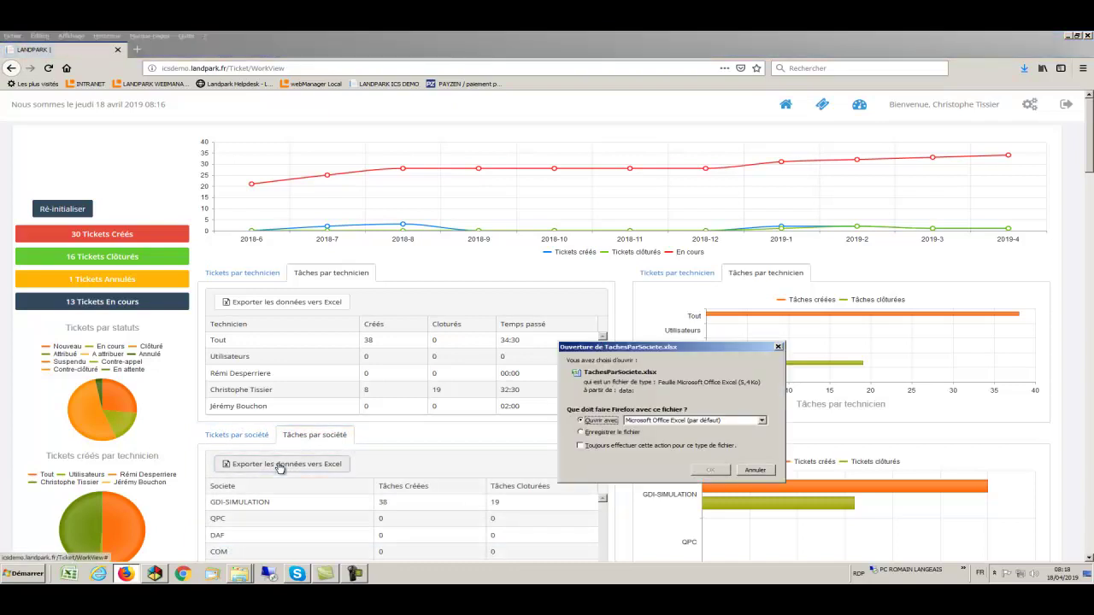
click(707, 470)
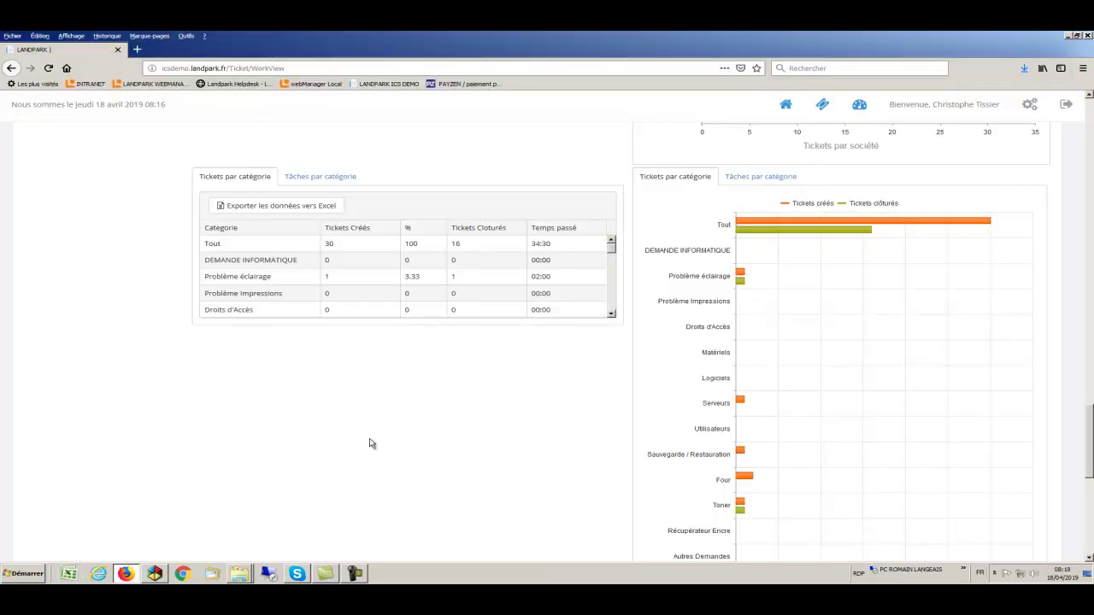
Export the Tickets par catégorie statistics to Excel and open the file
click(253, 181)
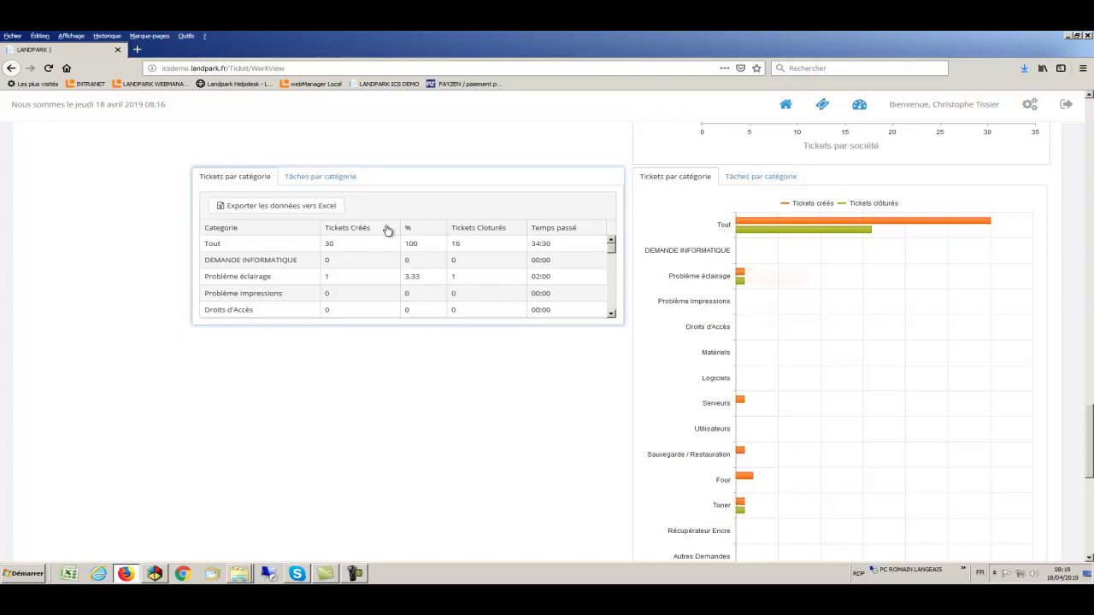
click(320, 209)
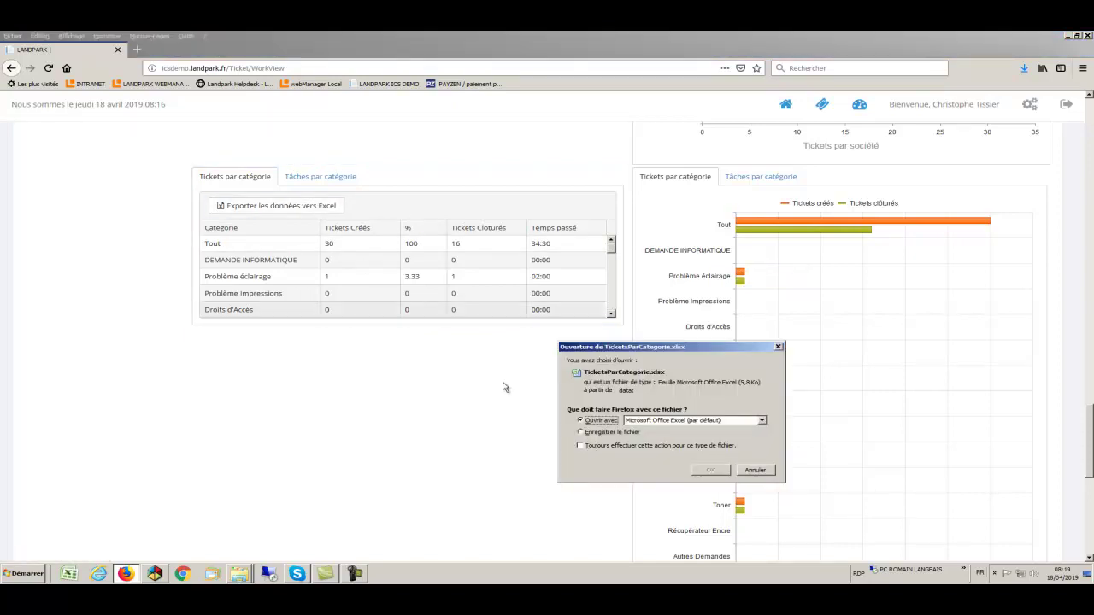
click(710, 470)
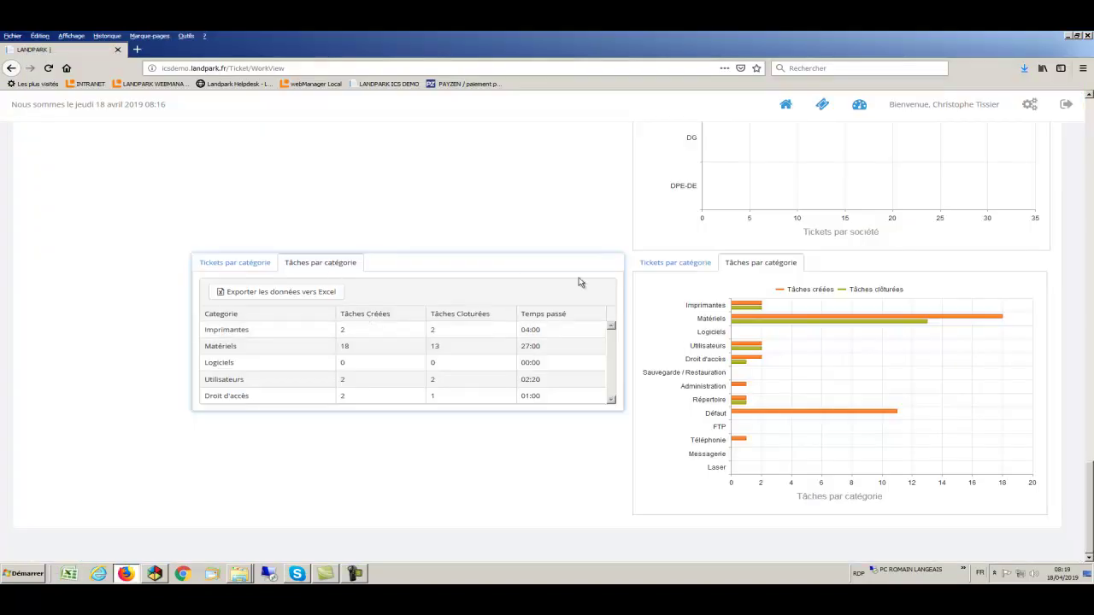
Export the Tâches par catégorie statistics to Excel and open the file
mouse_move(745, 348)
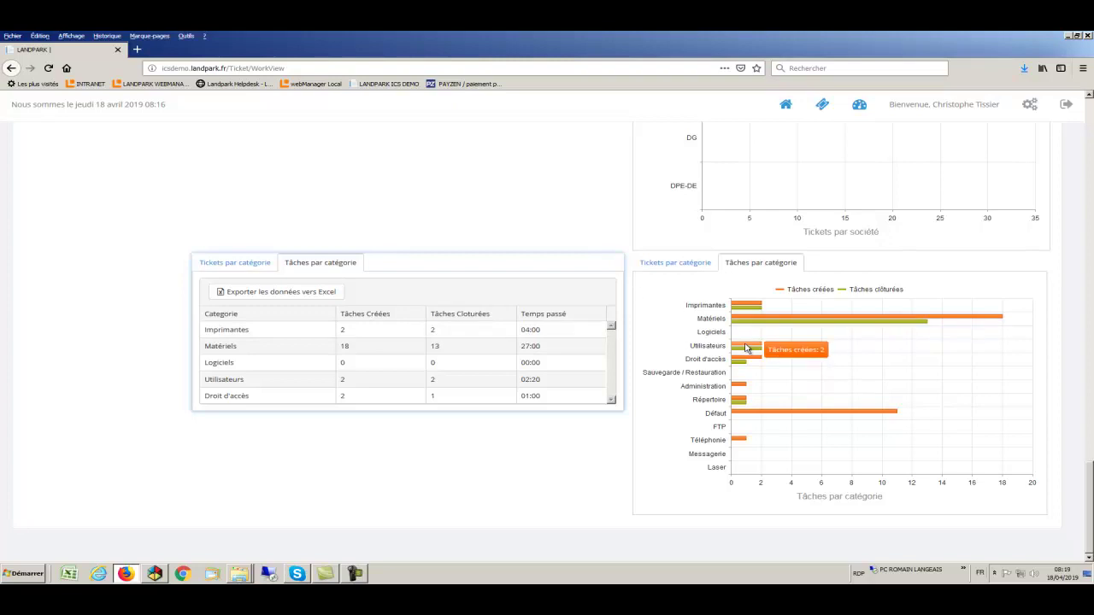
click(332, 295)
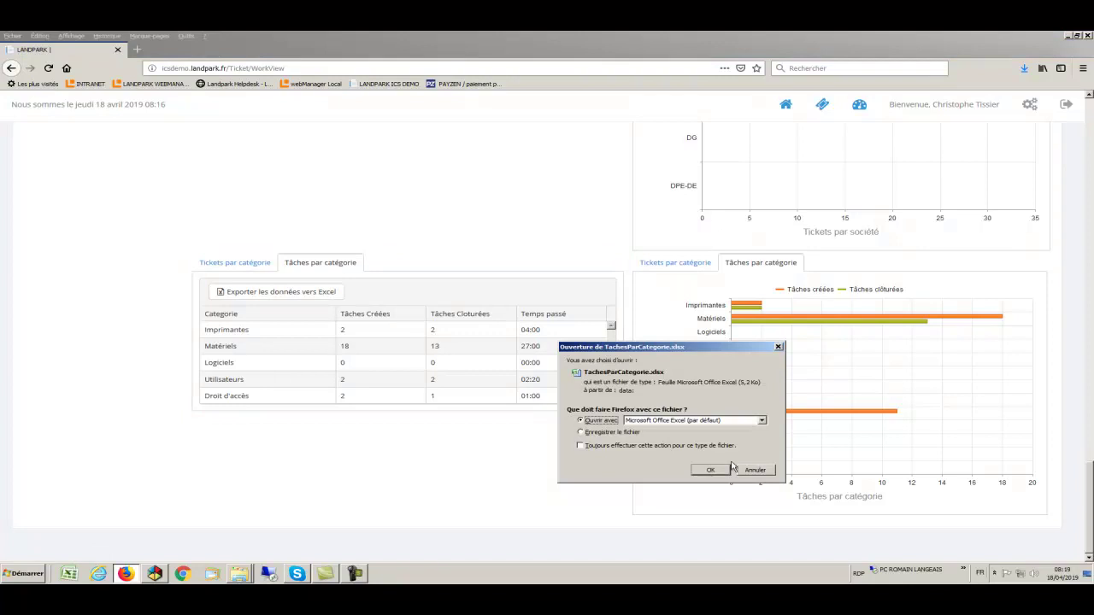
click(710, 471)
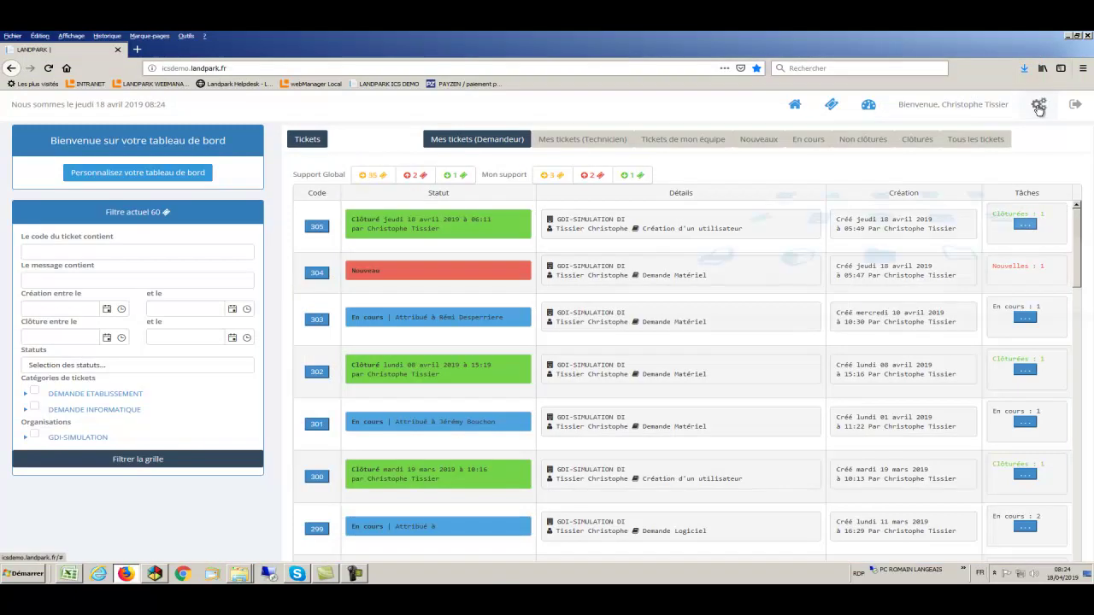
click(1039, 107)
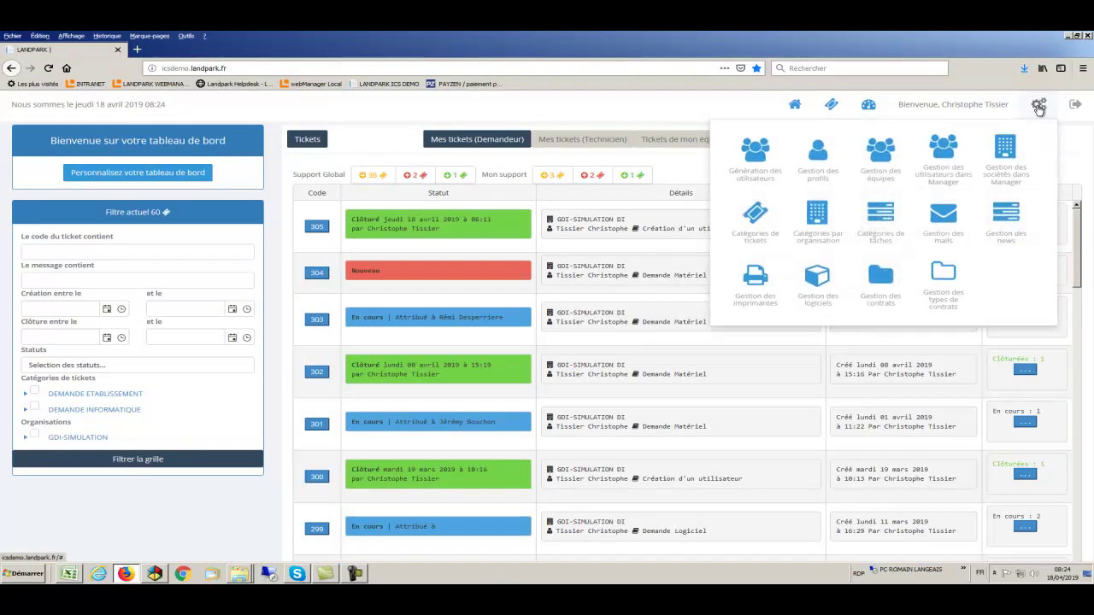
click(823, 157)
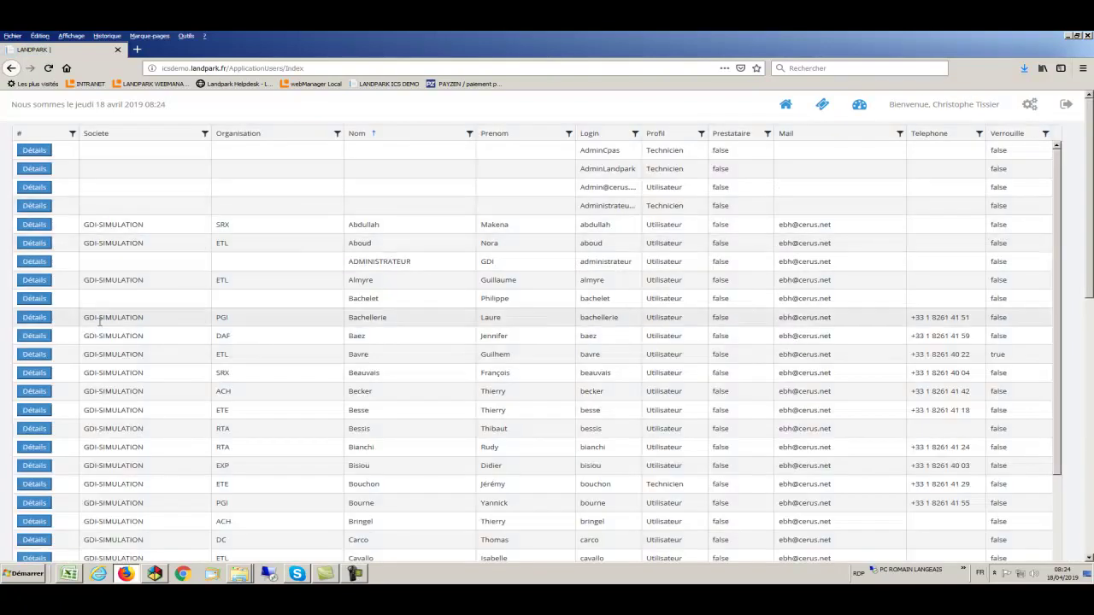
click(31, 318)
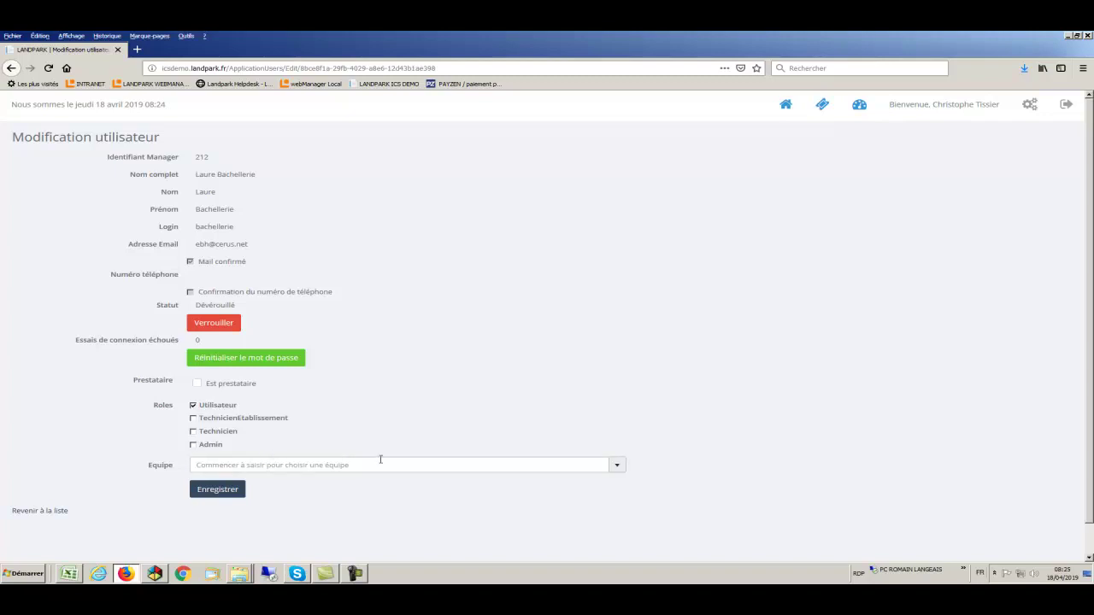
click(618, 467)
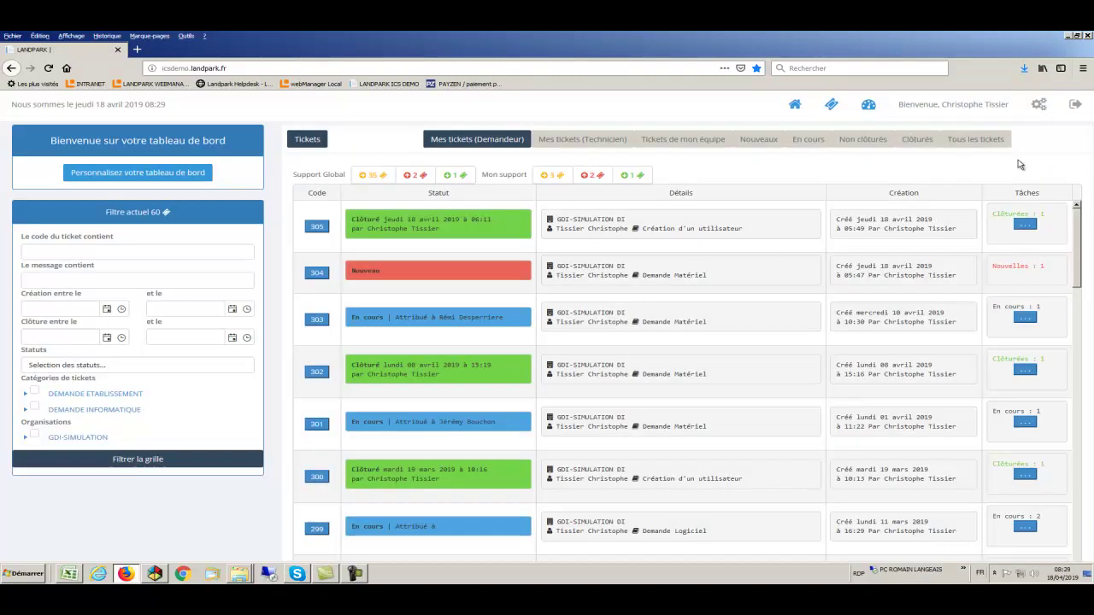
Add a team named Telephone described 'Equipe Support telephone' under Gestion des équipes
click(1039, 105)
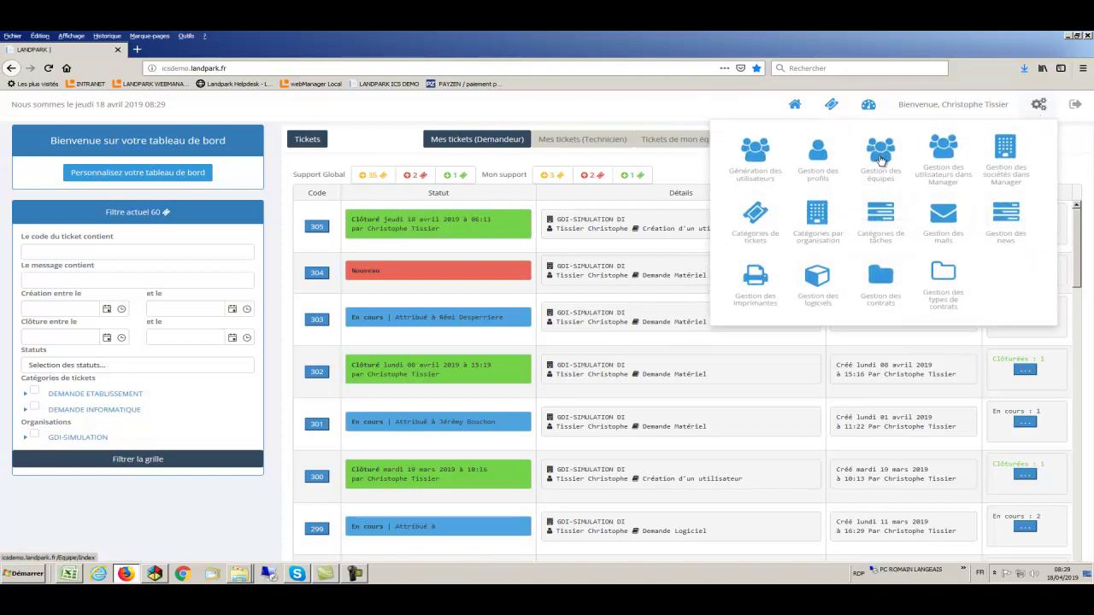
click(883, 158)
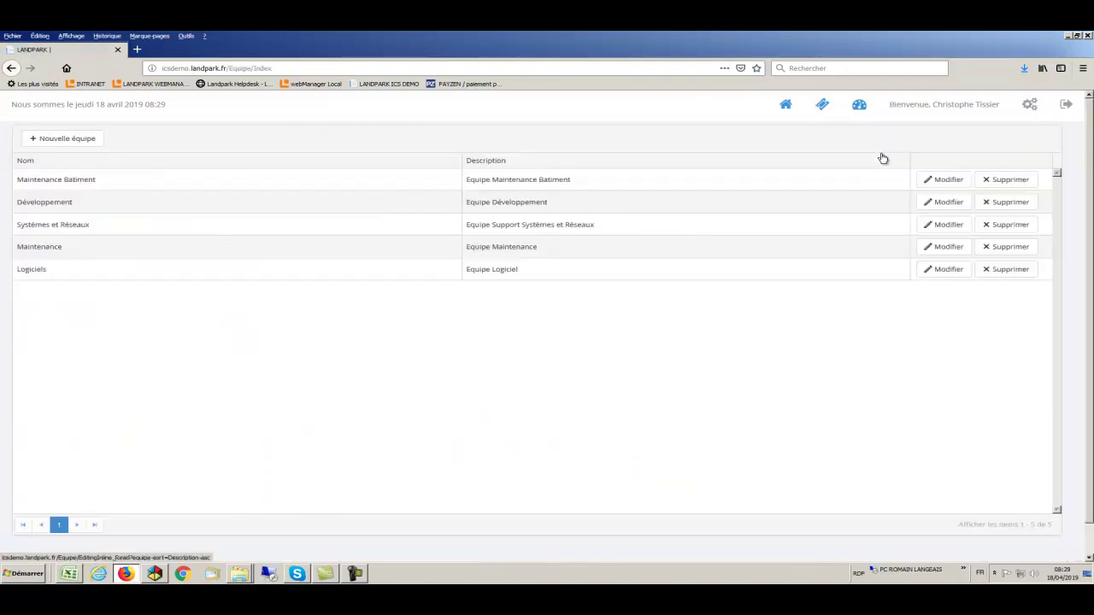
click(83, 140)
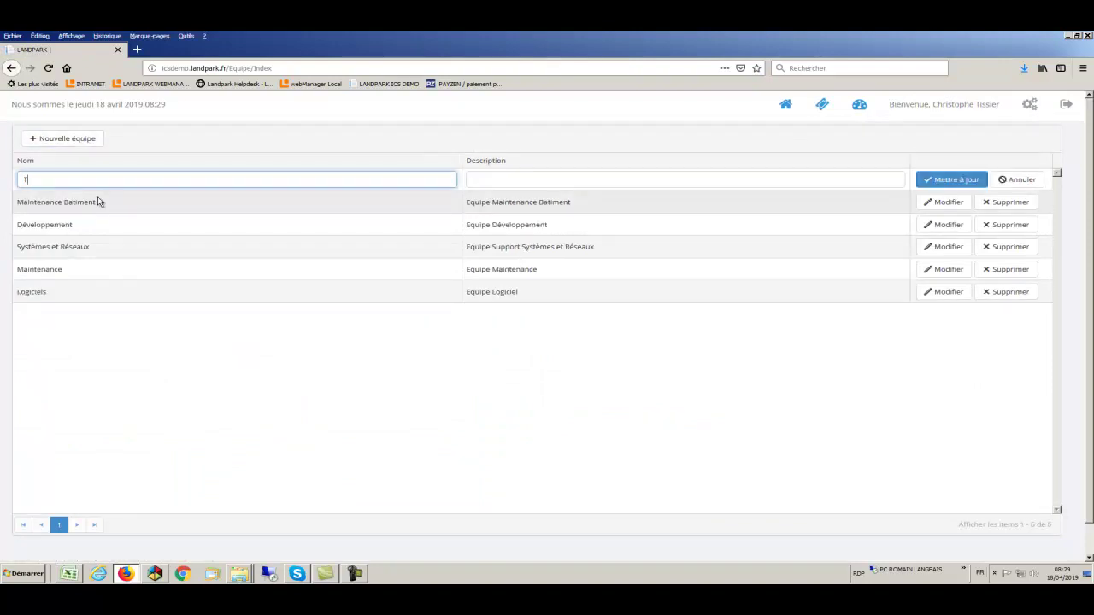
text(Telephone)
click(481, 179)
text(Equ)
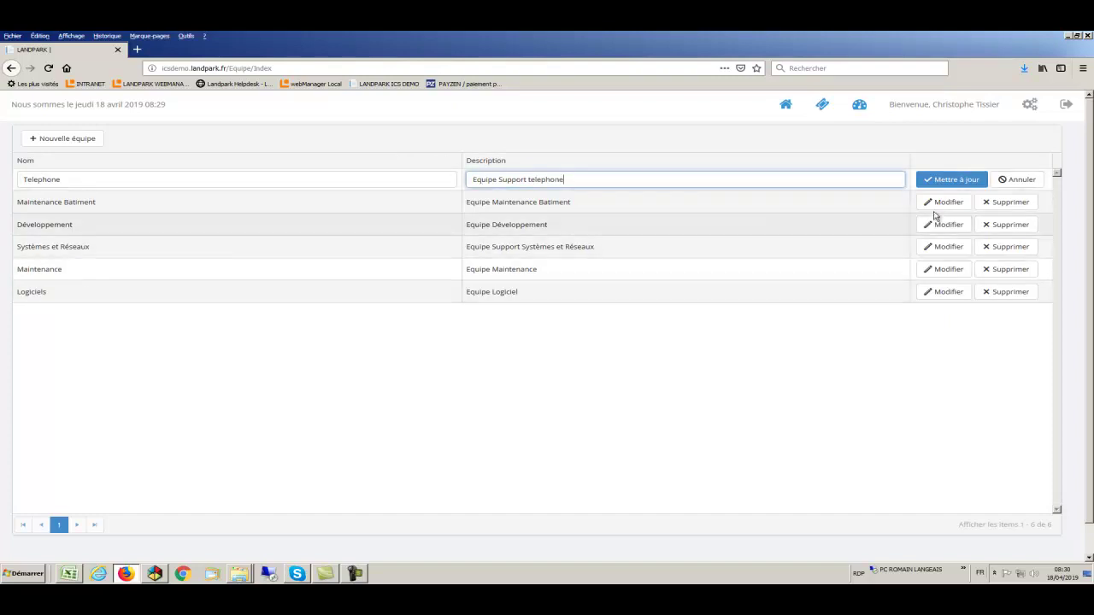
click(941, 183)
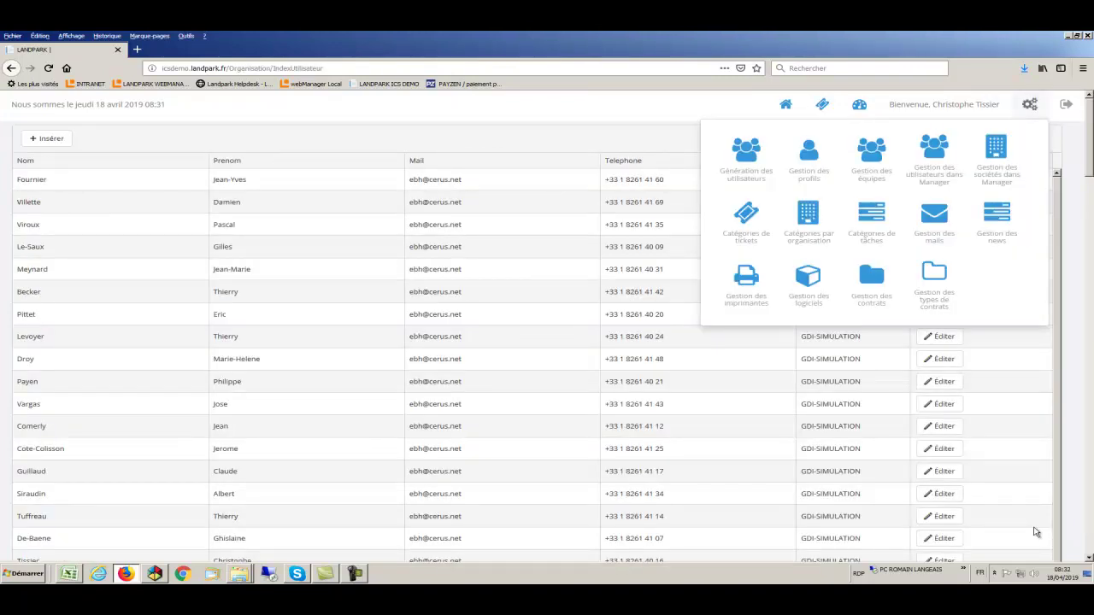
Go to Gestion des sociétés dans Manager from the administration menu
click(940, 175)
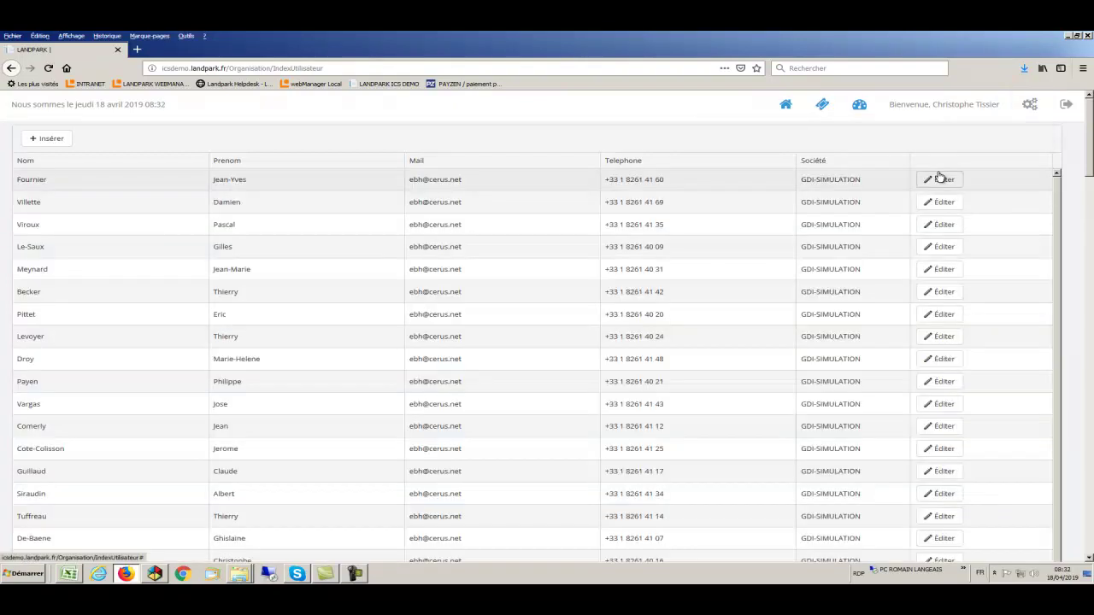
click(1030, 105)
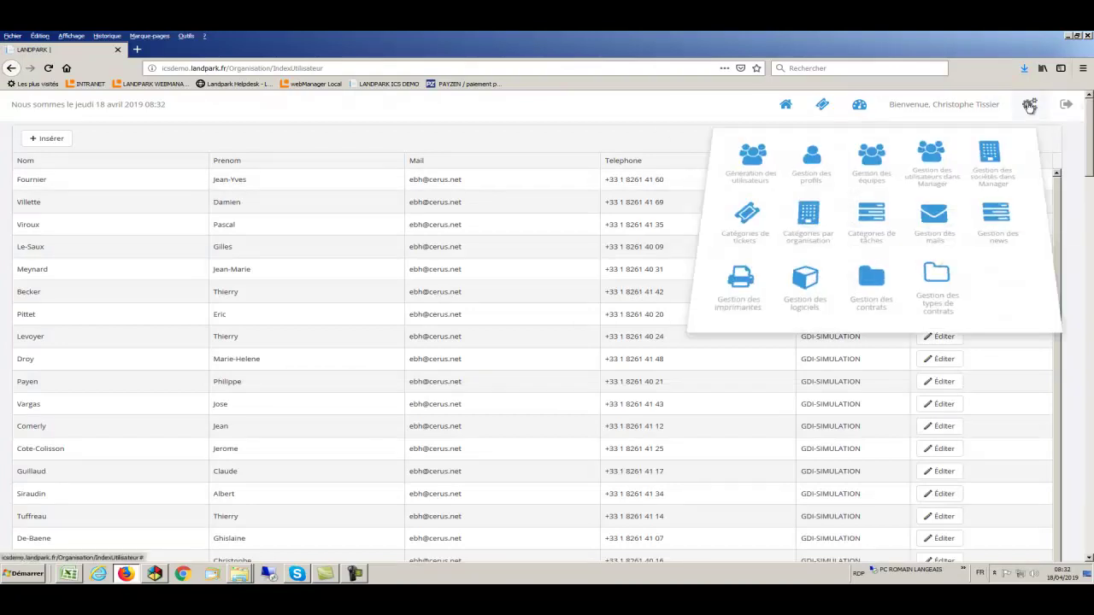
click(996, 154)
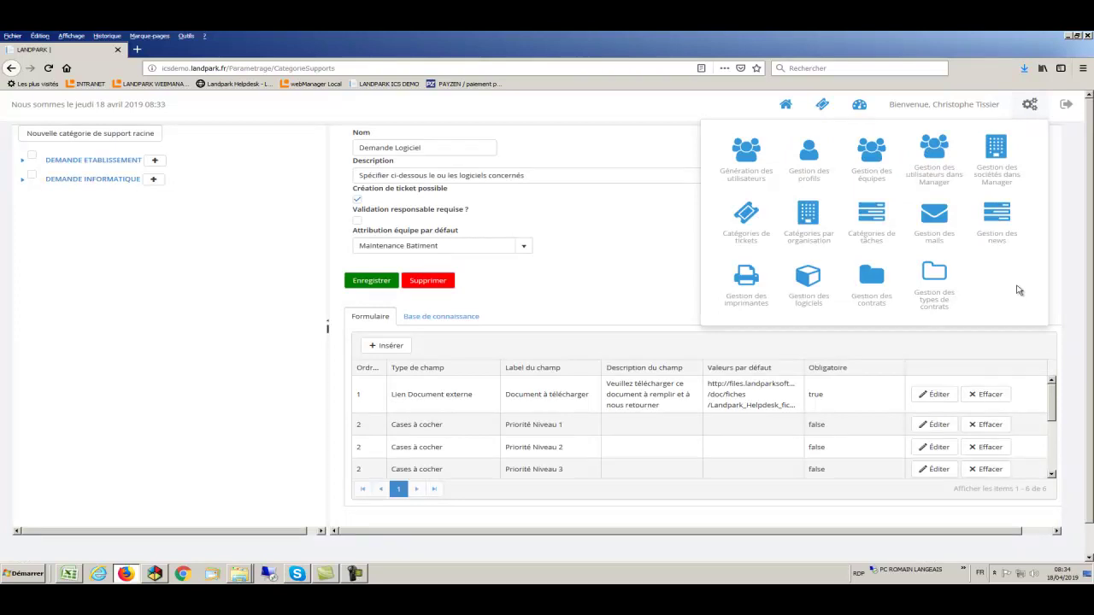
In ticket categories, expand DEMANDE INFORMATIQUE > Matériels and select Demande Matériel
click(746, 232)
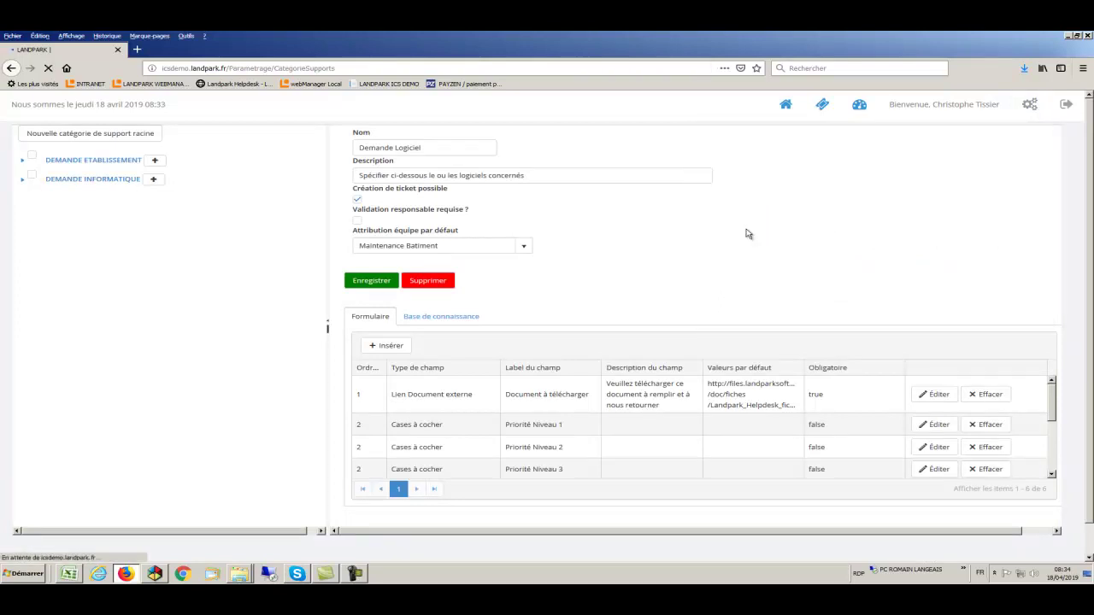
click(23, 162)
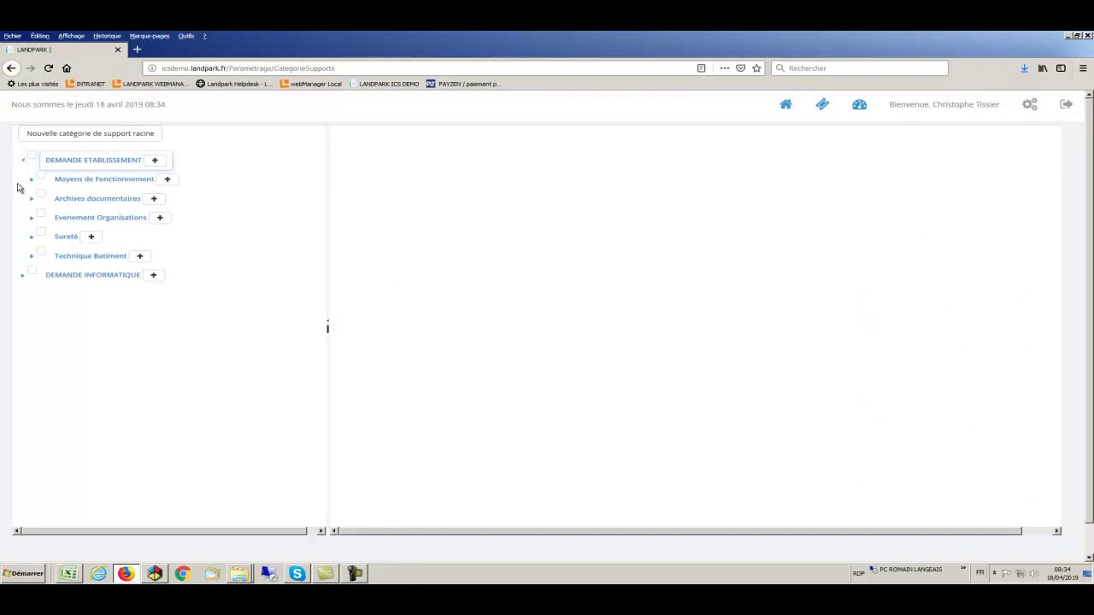
click(24, 276)
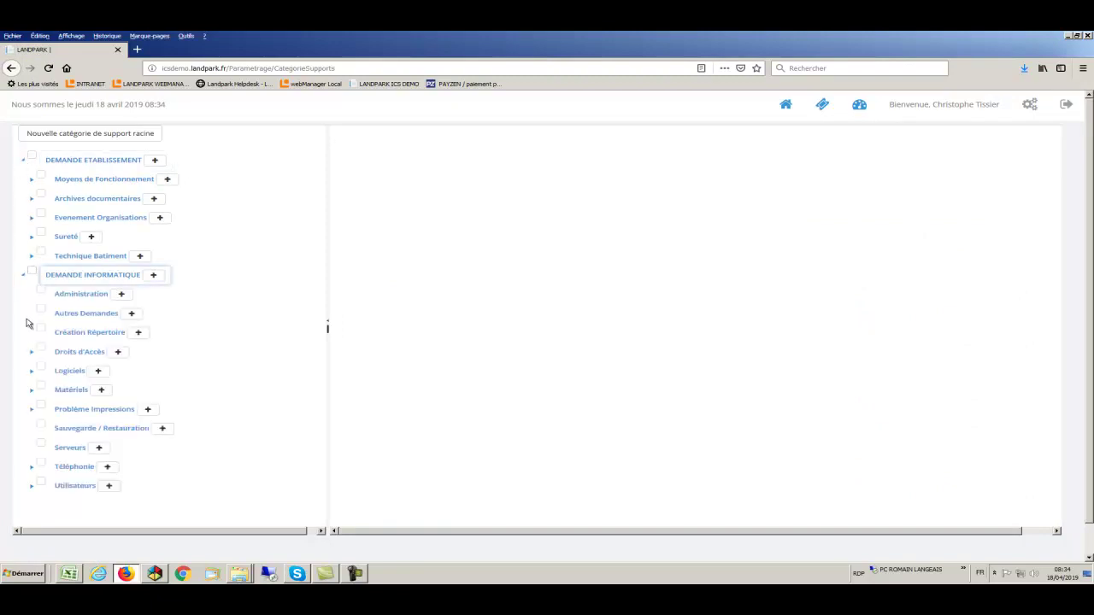
click(32, 390)
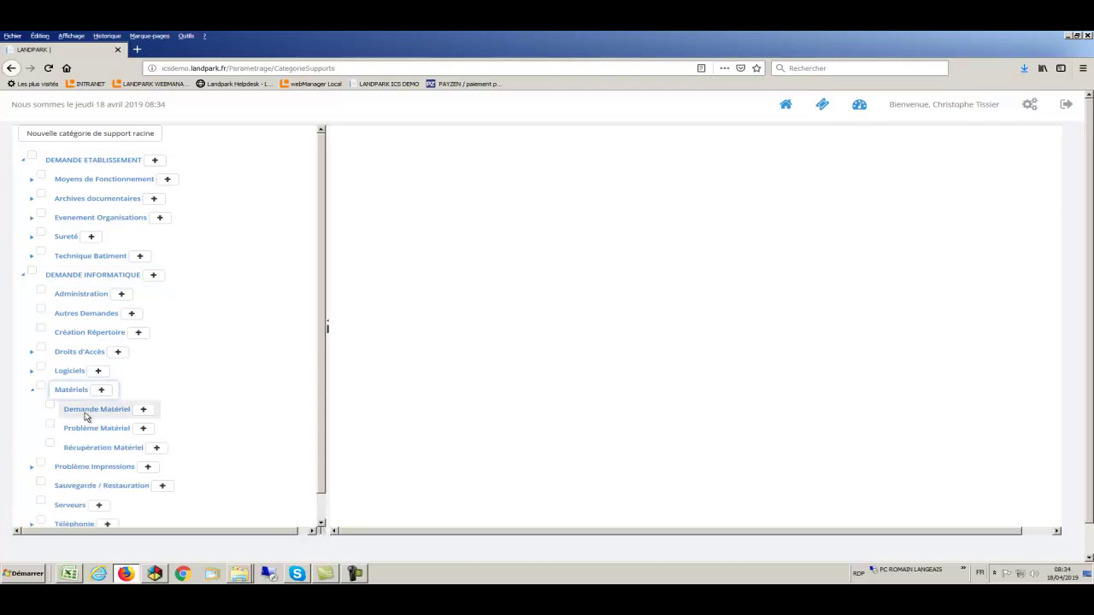
click(85, 415)
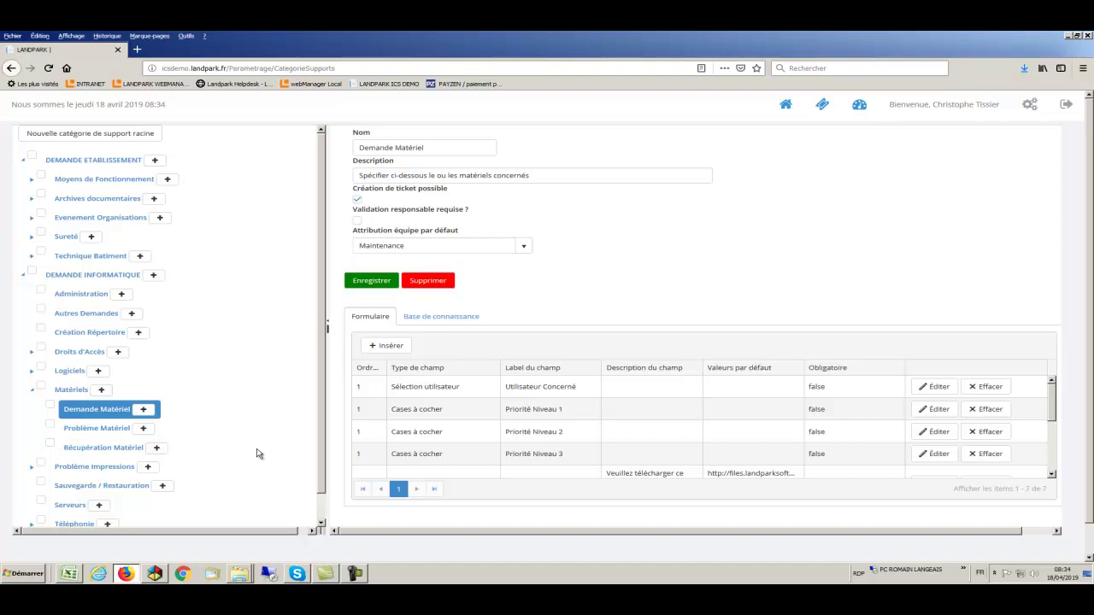
Review Demande Matériel's form fields, including the external document and equipment list values
scroll(524, 456, down, 5)
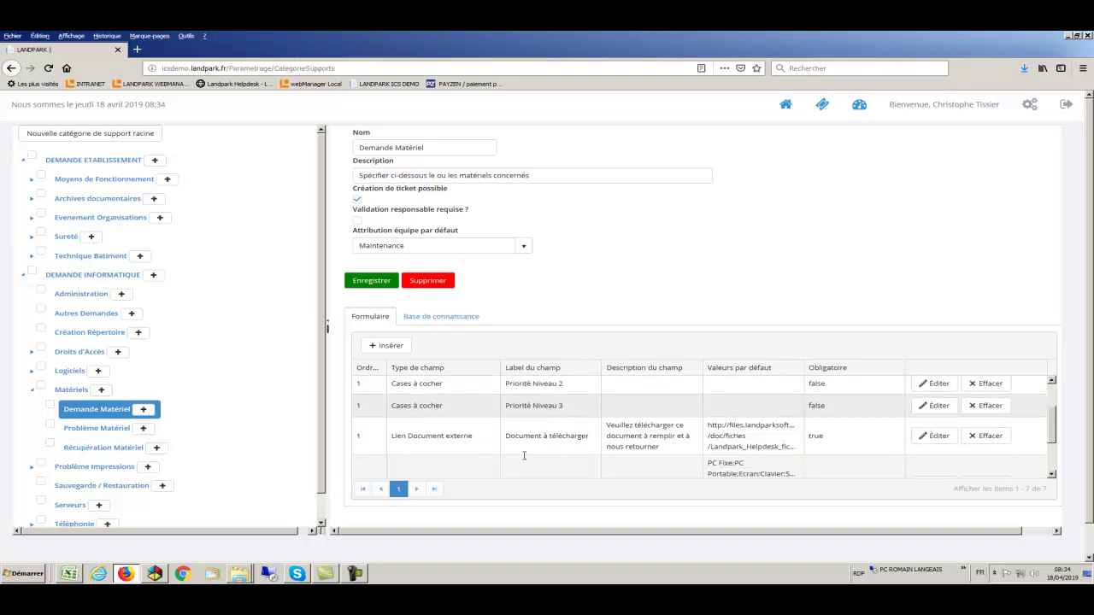
scroll(517, 425, up, 3)
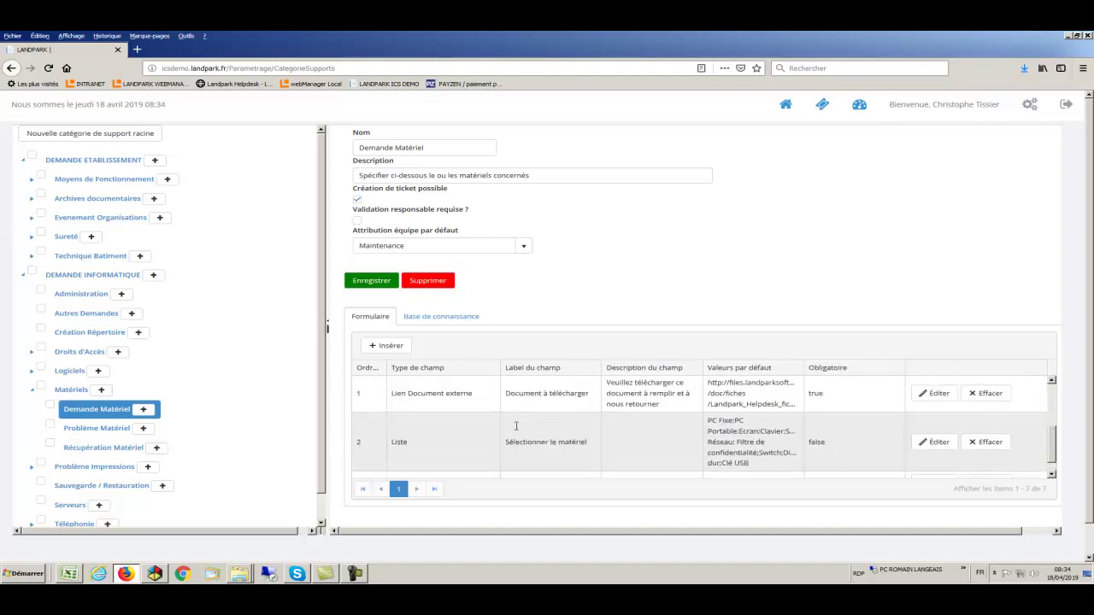
drag(397, 433, 797, 445)
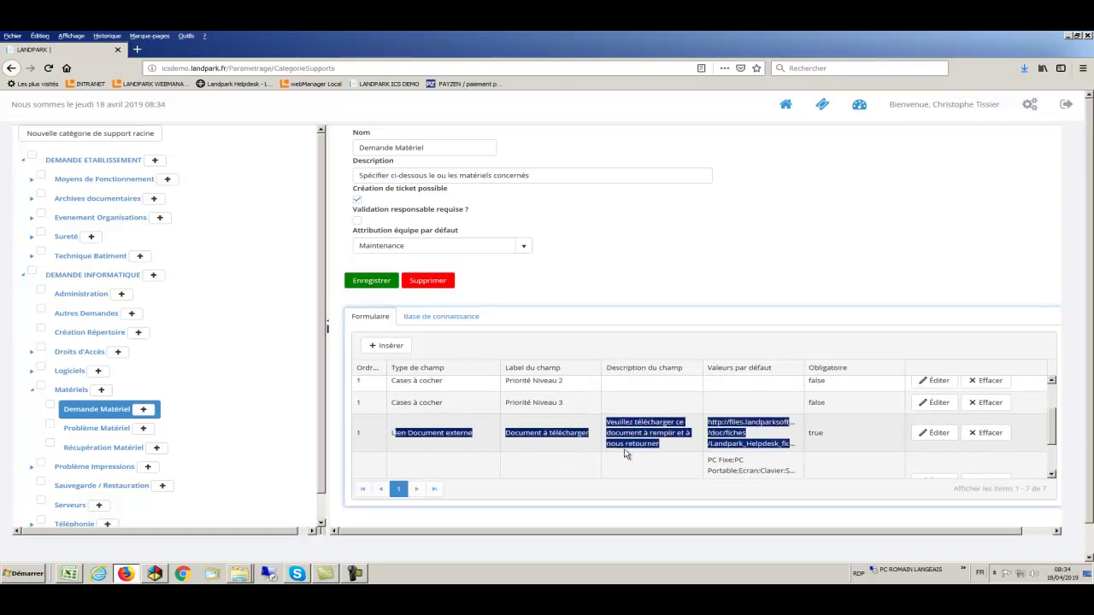
scroll(626, 454, down, 1)
drag(504, 427, 759, 448)
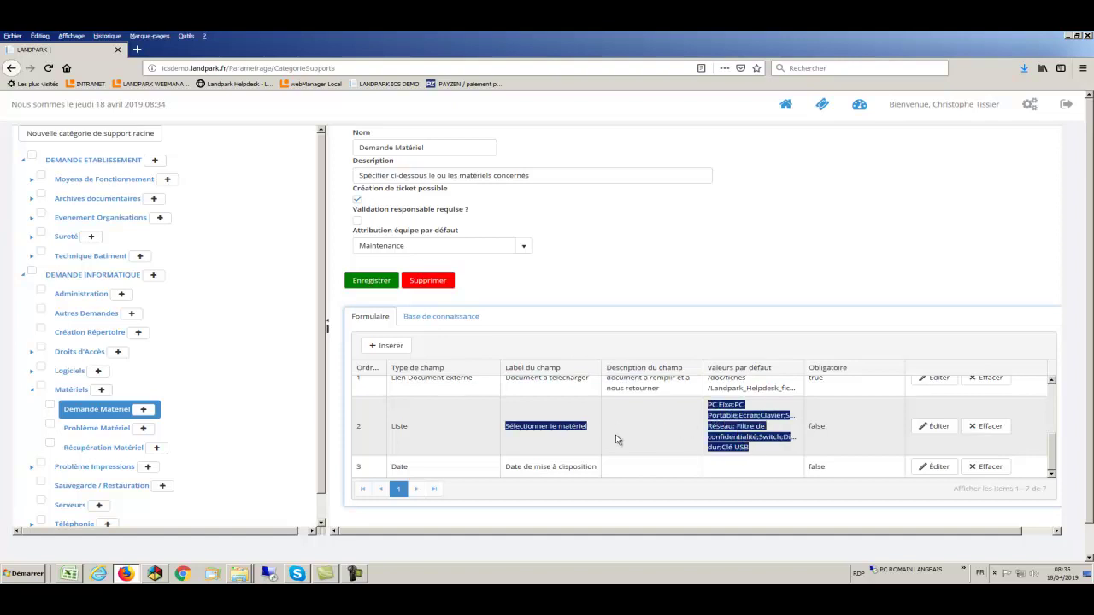
scroll(619, 439, down, 1)
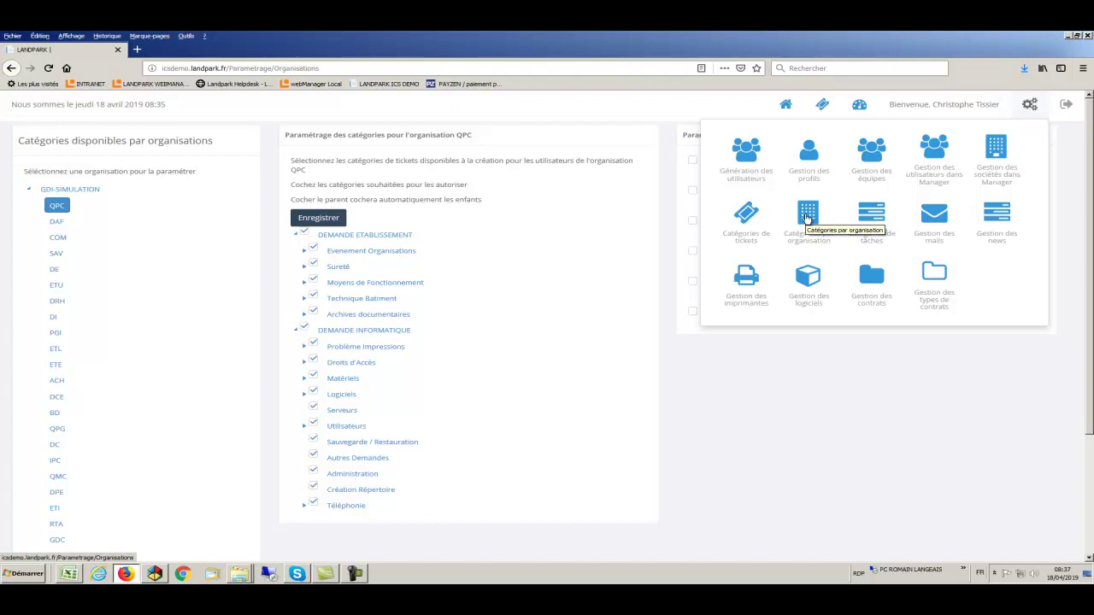
Load the per-organization category settings for QPC under GDI-SIMULATION
click(807, 219)
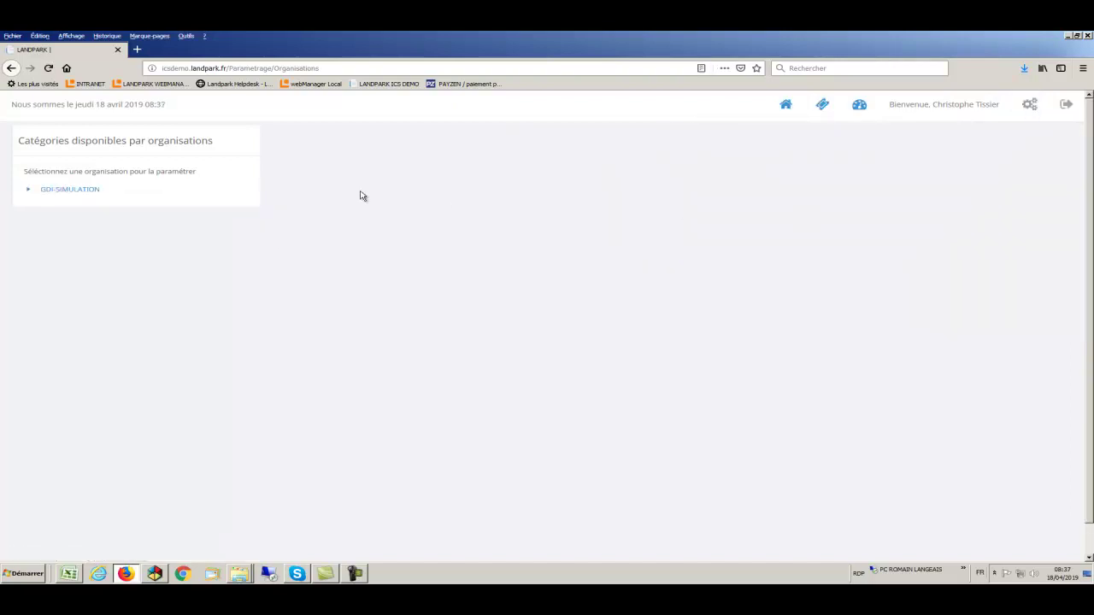
click(29, 190)
click(50, 207)
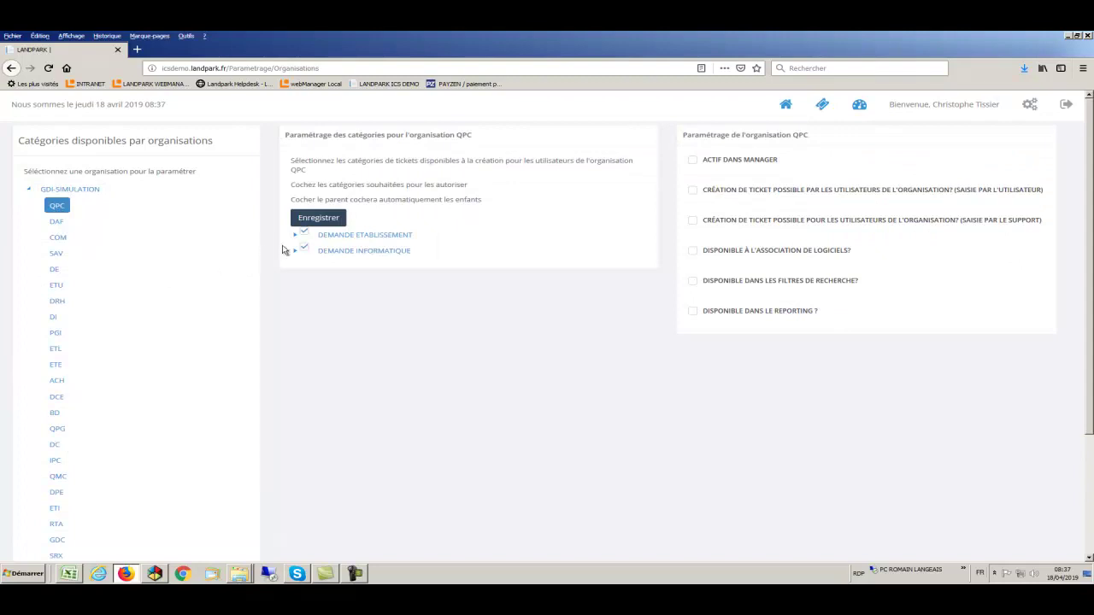
Untick Demande Matériel, Problème Matériel and Récupération Matériel for QPC
click(295, 234)
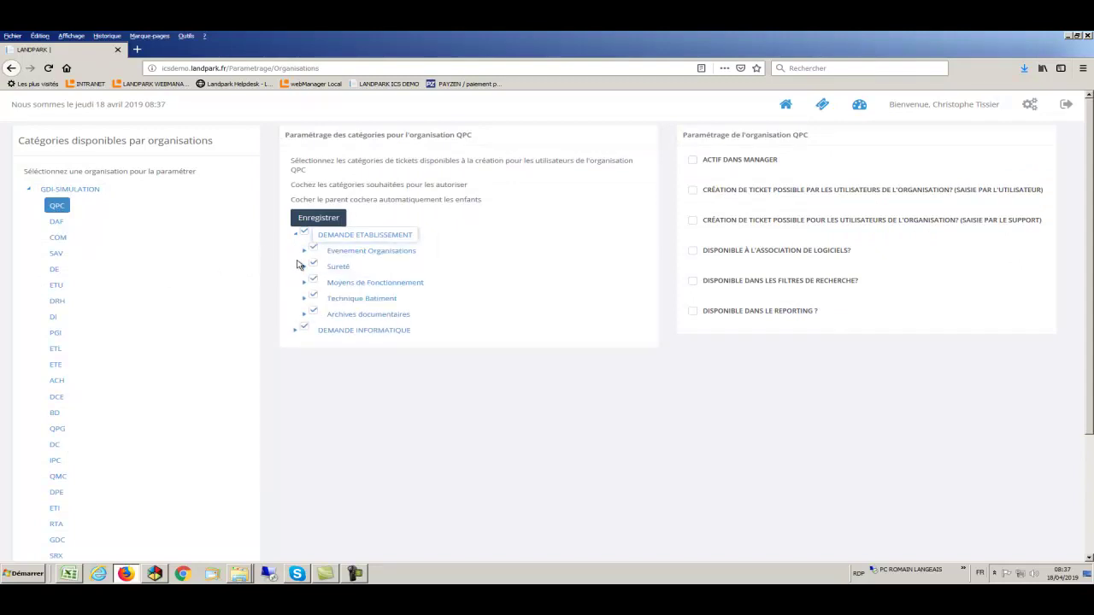
click(295, 331)
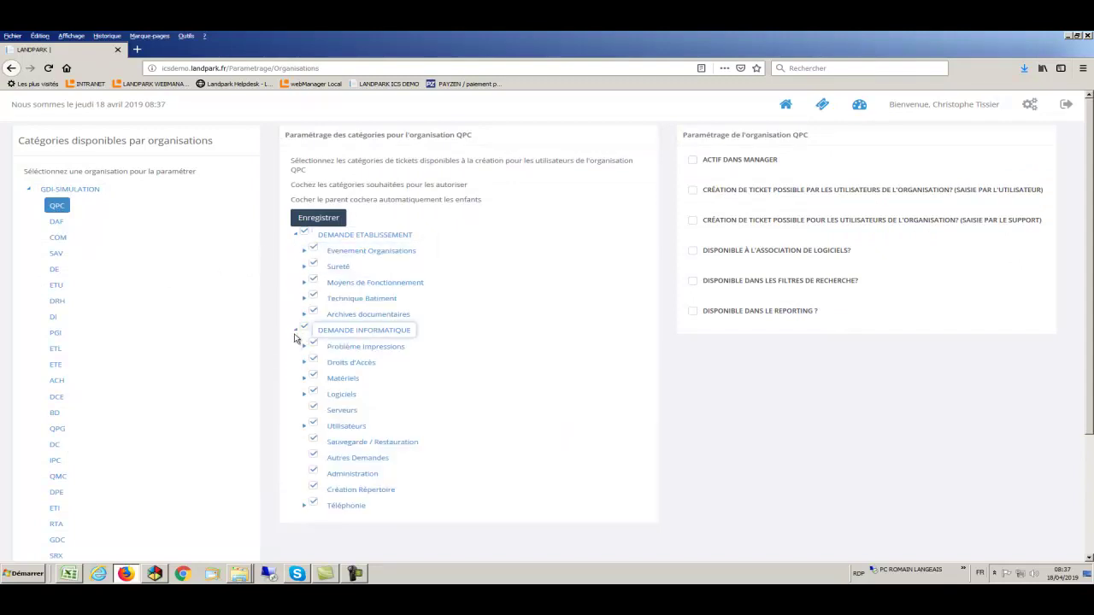
click(305, 380)
click(323, 394)
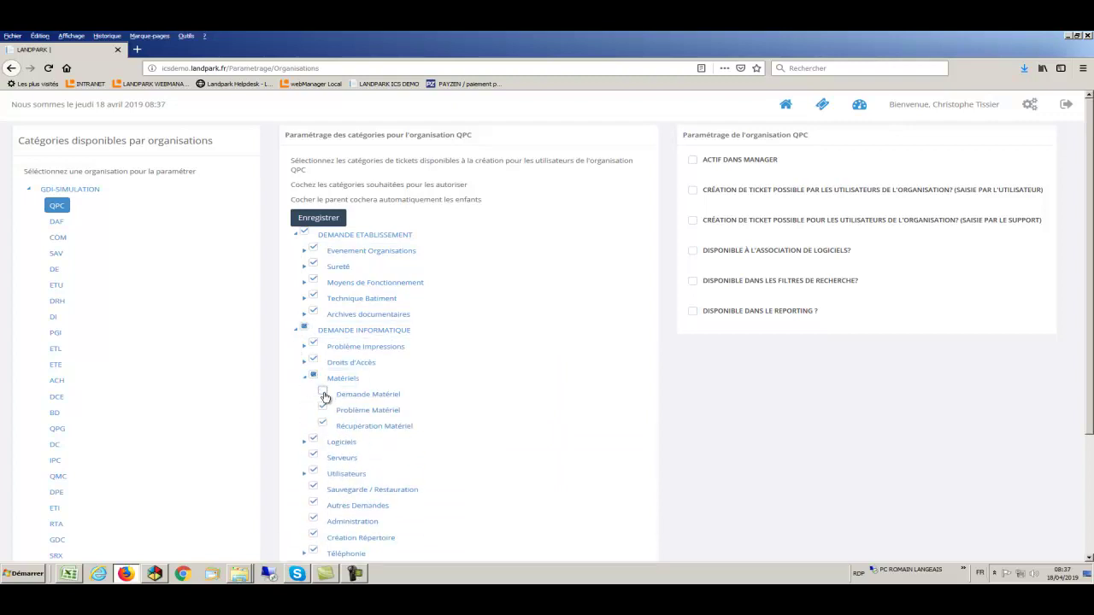
click(322, 407)
click(323, 425)
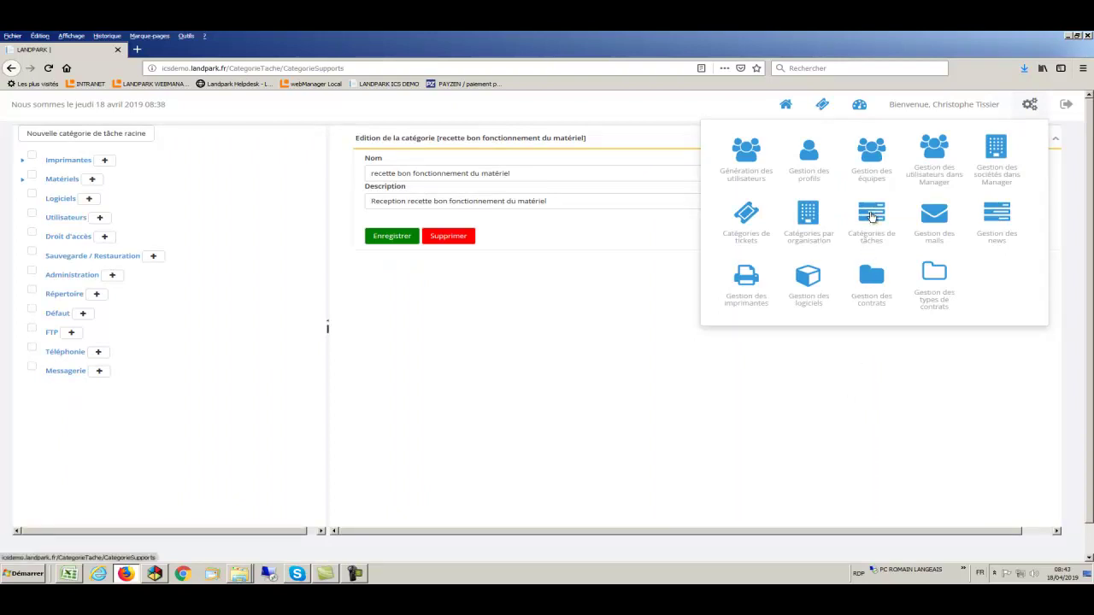
Expand the Matériels task category chain down to 'recette bon fonctionnement du matériel'
click(871, 216)
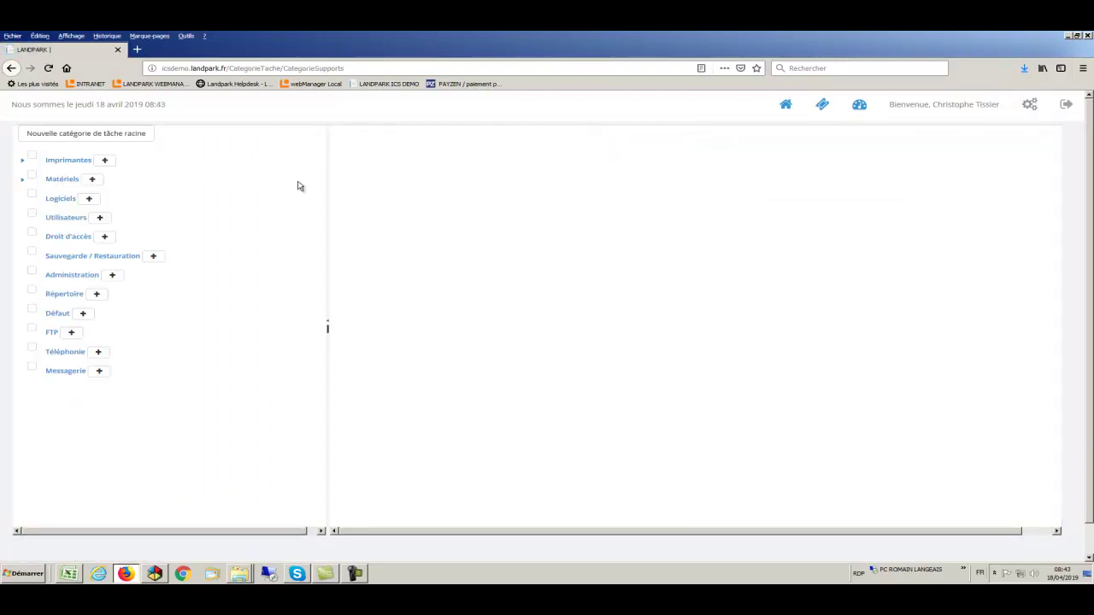
click(22, 179)
click(32, 198)
click(41, 218)
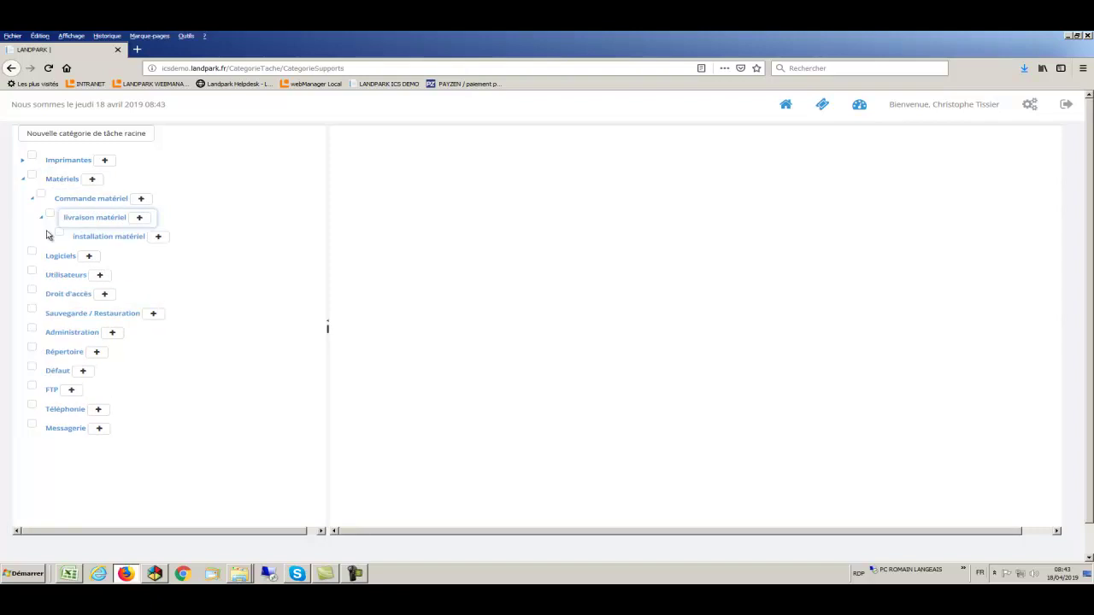
click(50, 237)
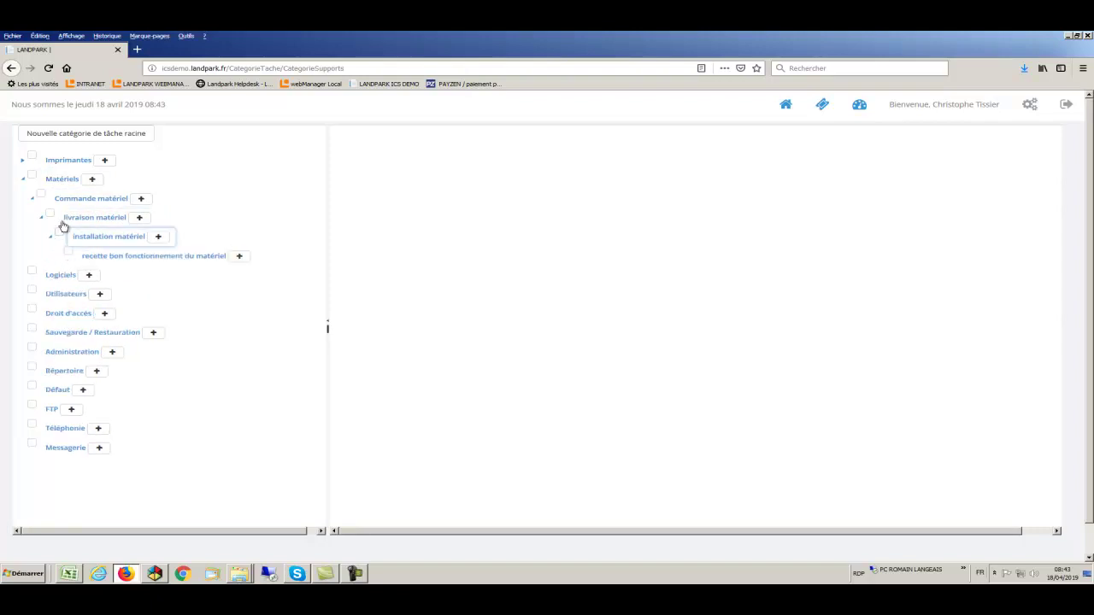
Review descriptions of Matériels, Commande, livraison, installation and recette matériel task categories
click(62, 182)
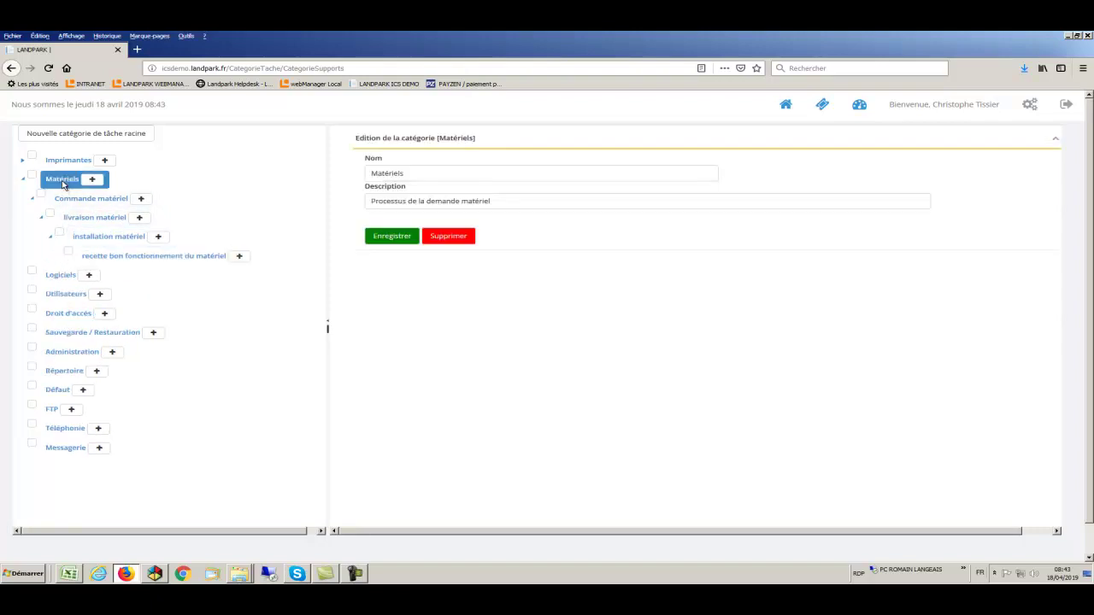
drag(512, 201, 366, 201)
click(76, 200)
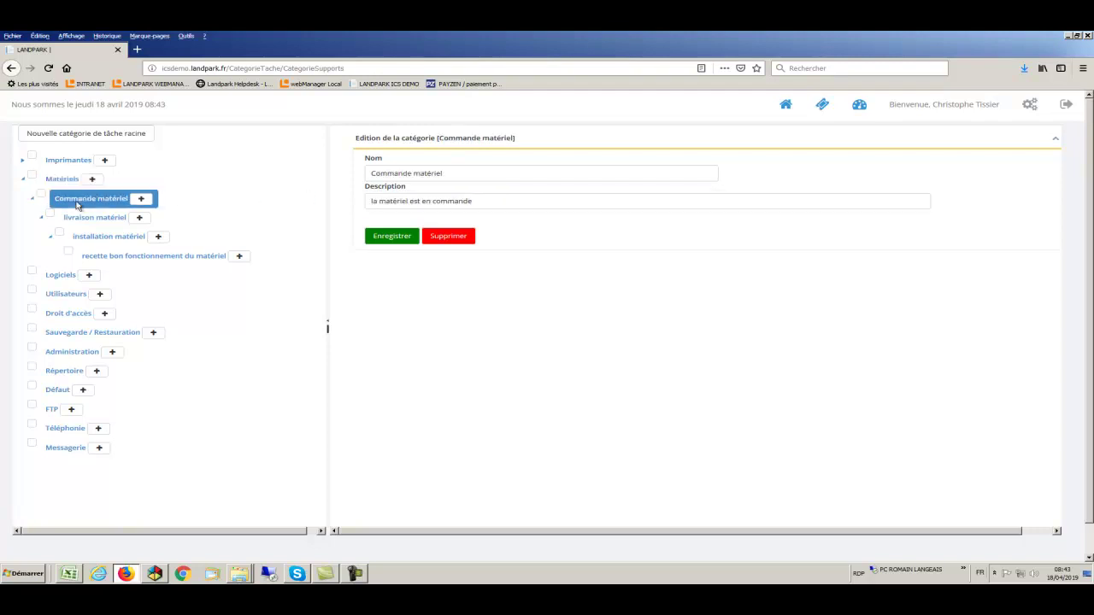
drag(493, 202, 370, 202)
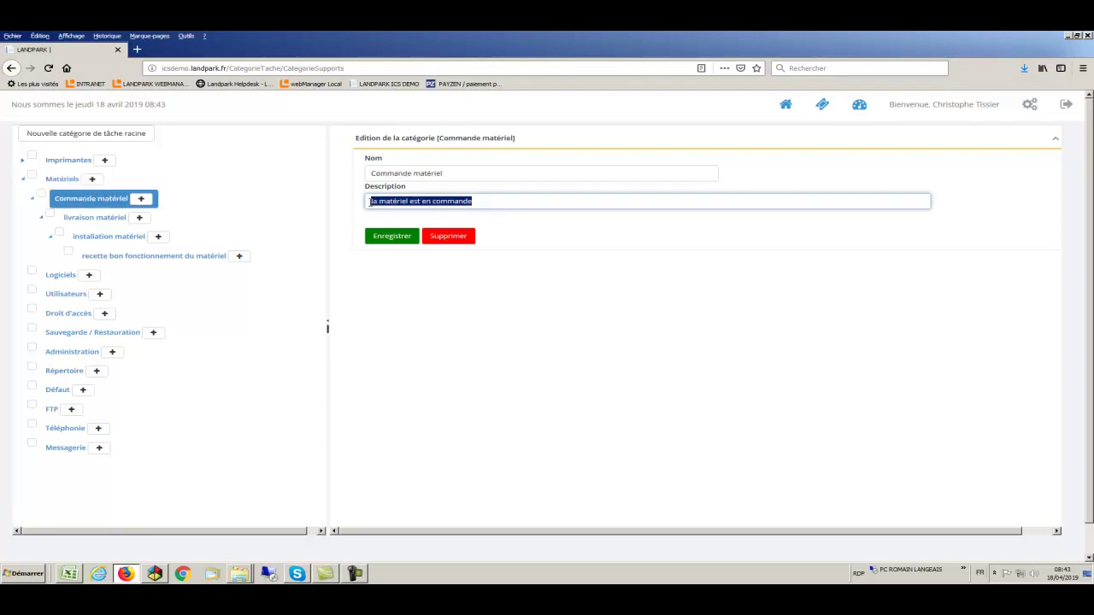
click(111, 218)
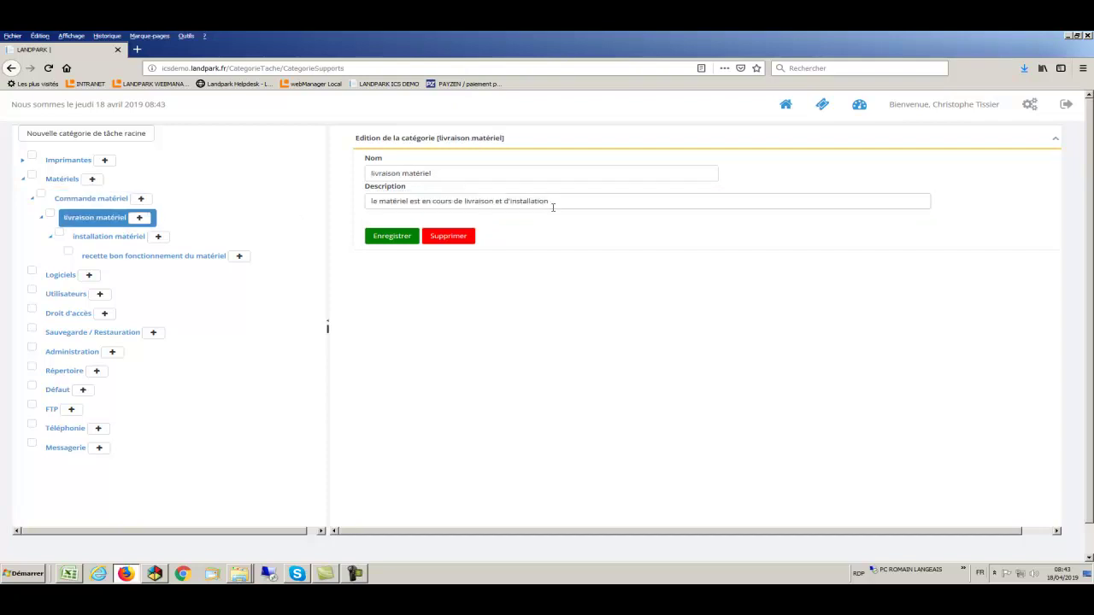
drag(555, 202, 369, 202)
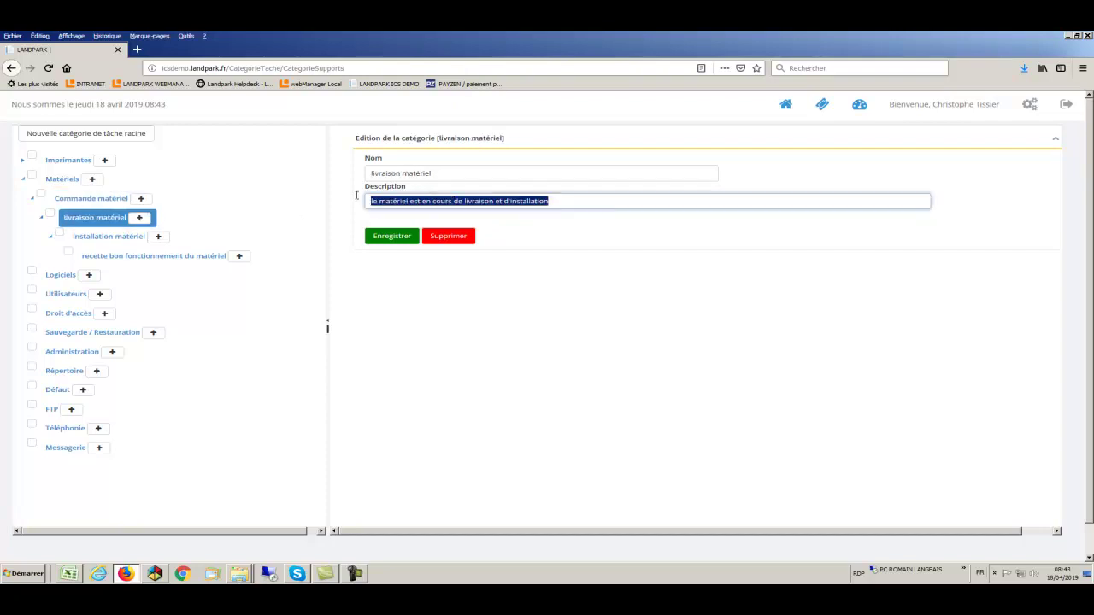
click(97, 239)
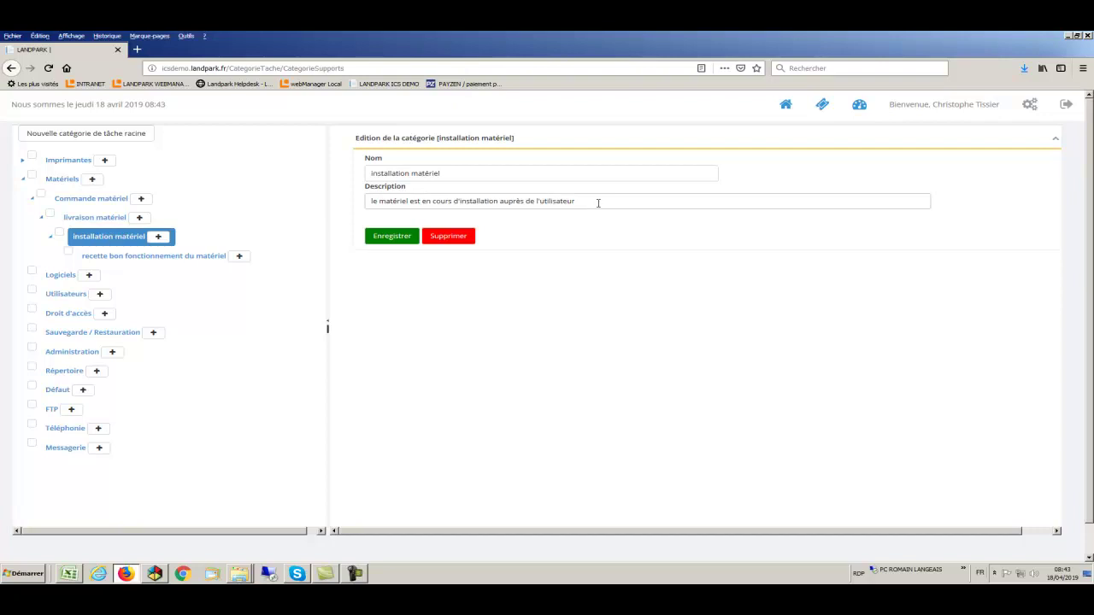
drag(599, 201, 367, 201)
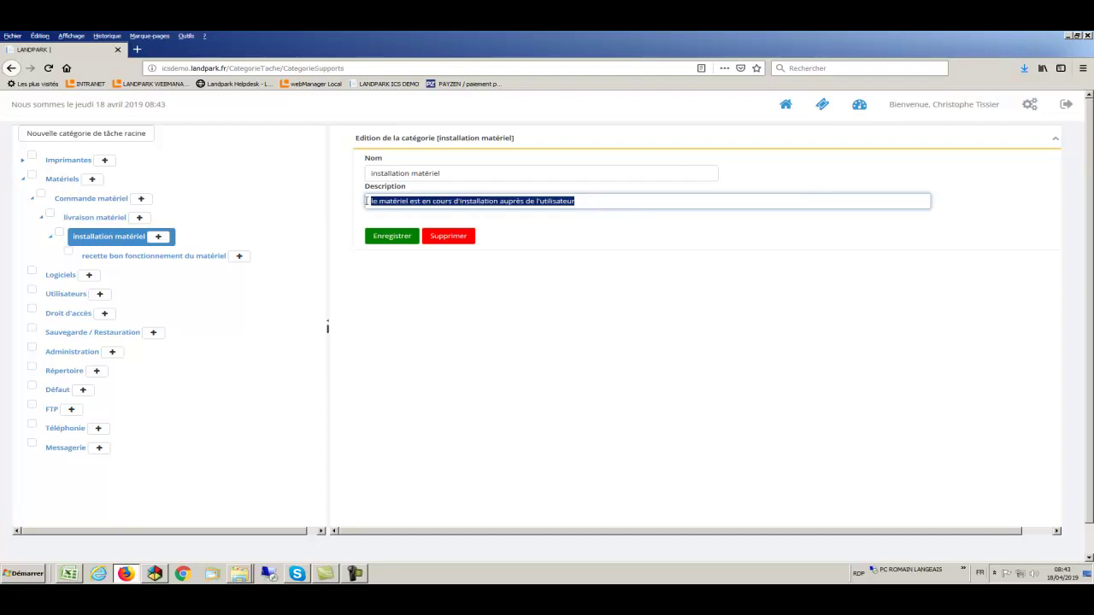
click(143, 257)
drag(572, 203, 335, 201)
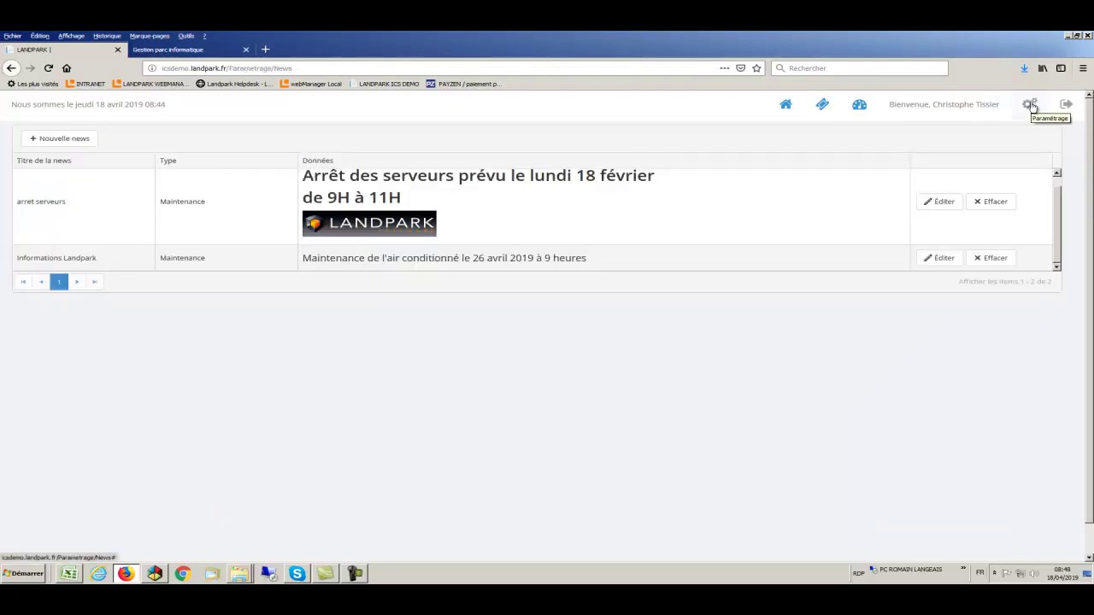
click(1031, 104)
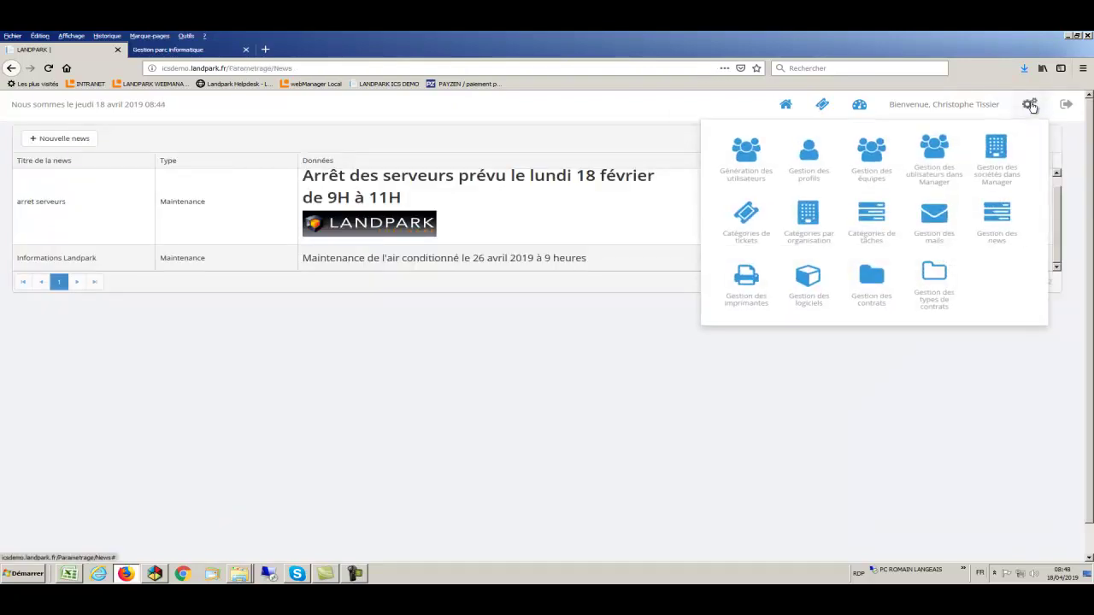
Browse the news, printers, software and contracts pages, ending on the contract types list
click(997, 213)
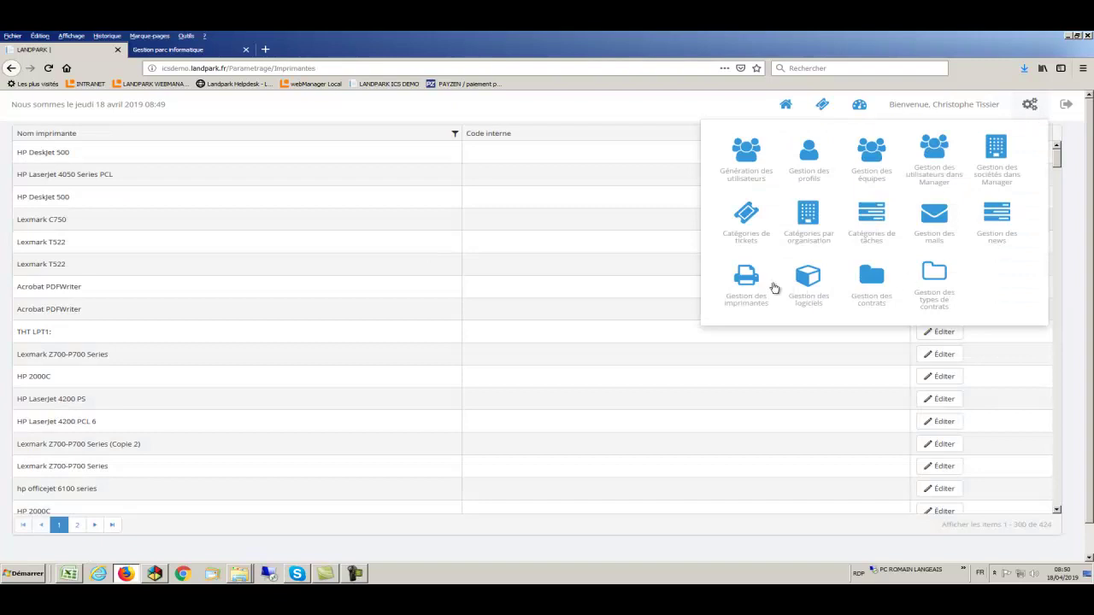
click(752, 280)
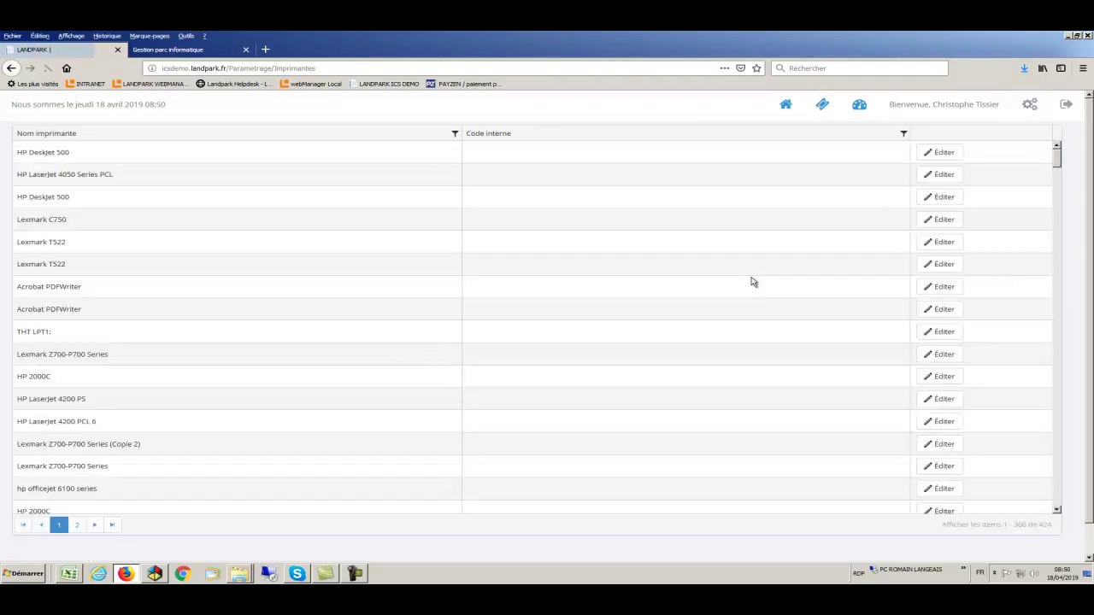
click(1032, 105)
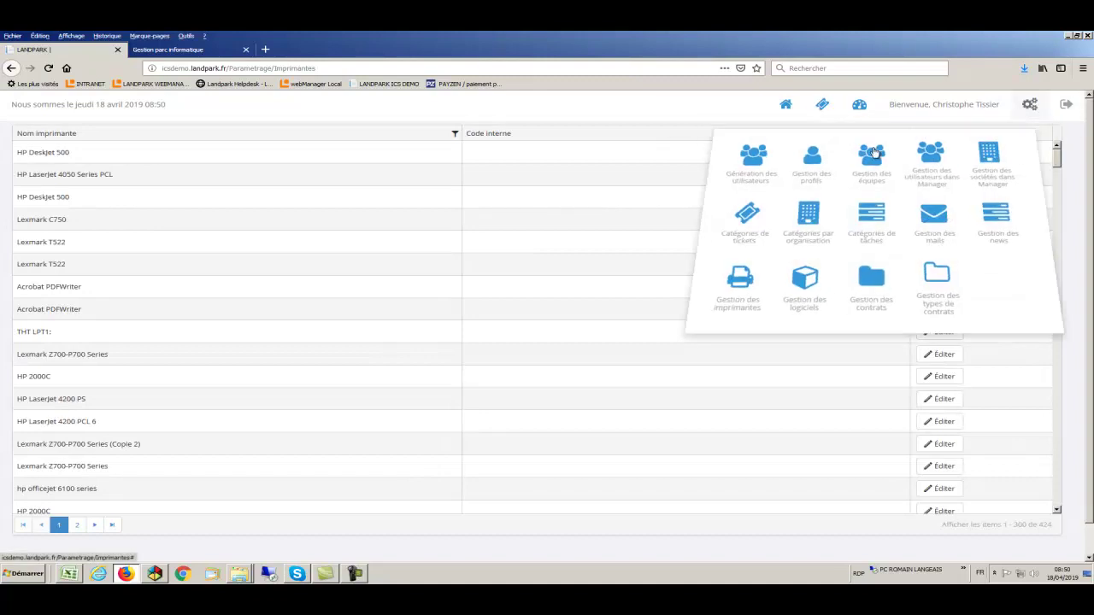
click(811, 281)
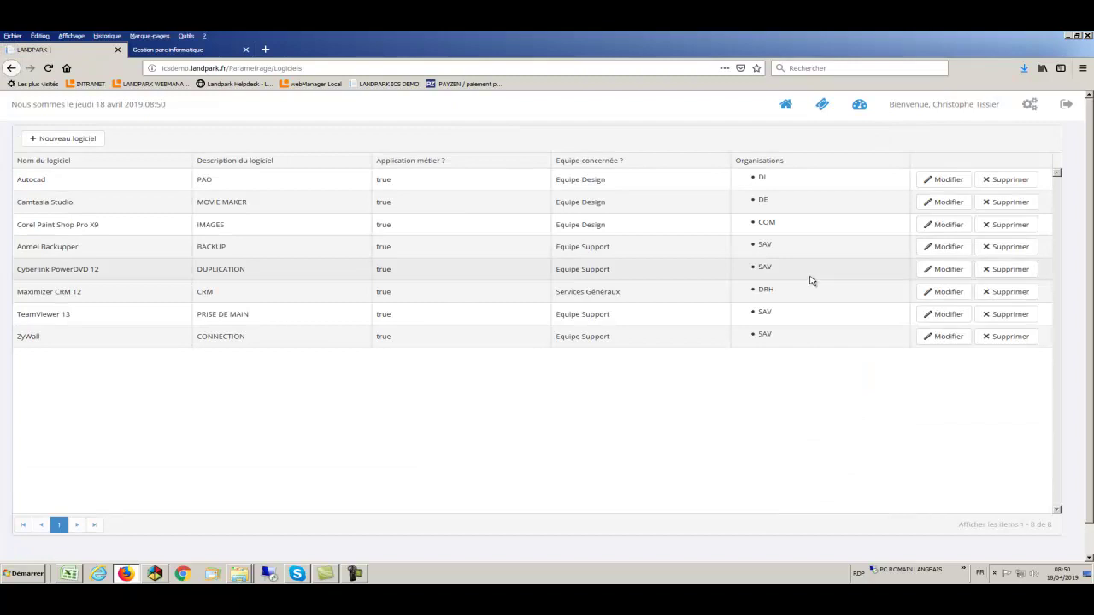
click(1029, 105)
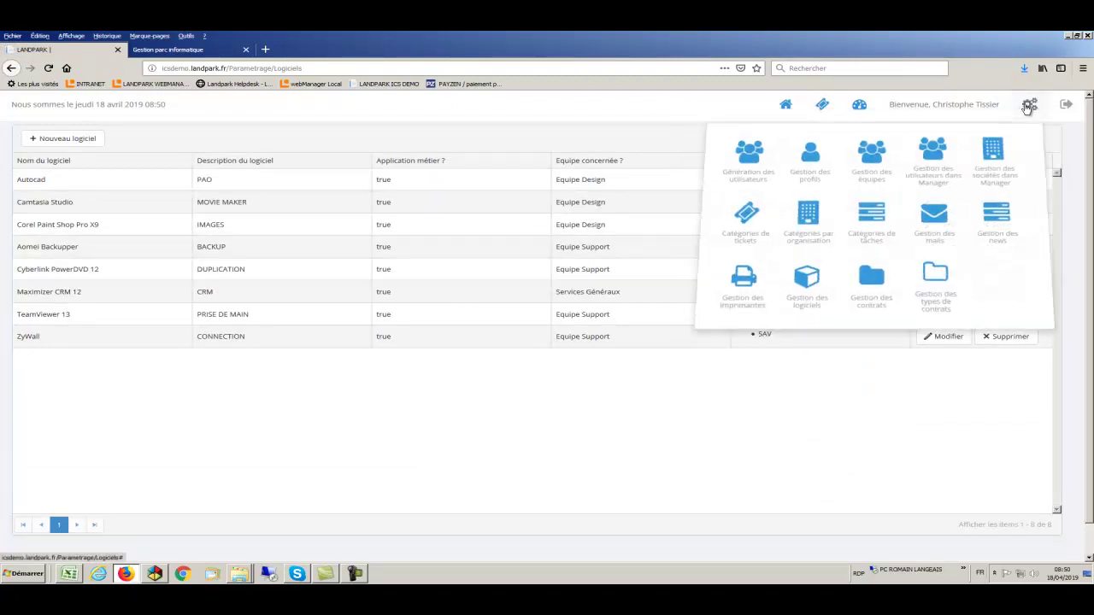
click(880, 281)
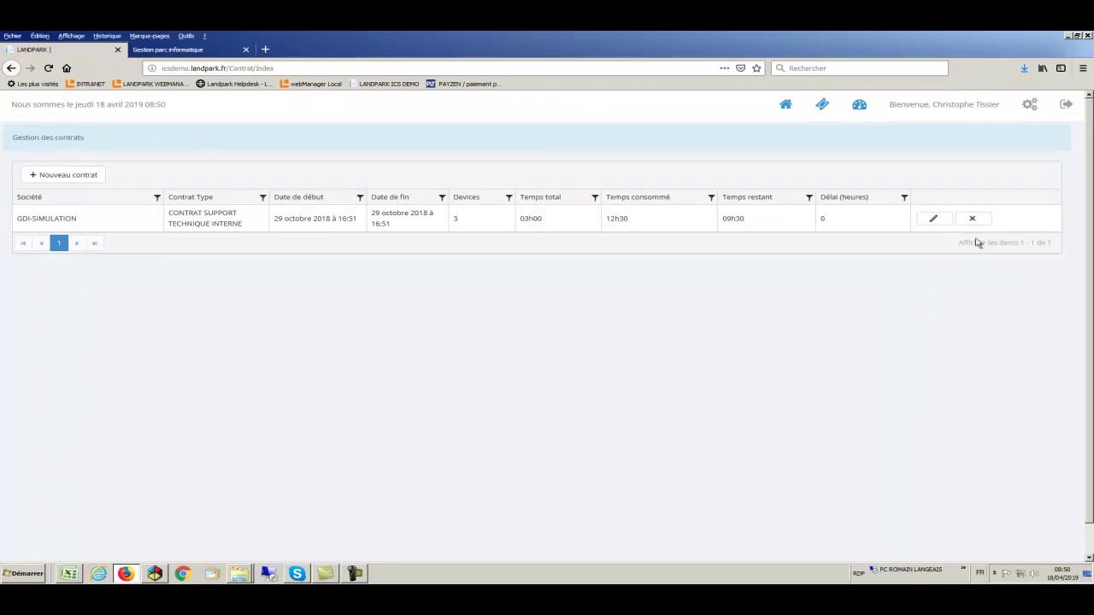
click(1027, 106)
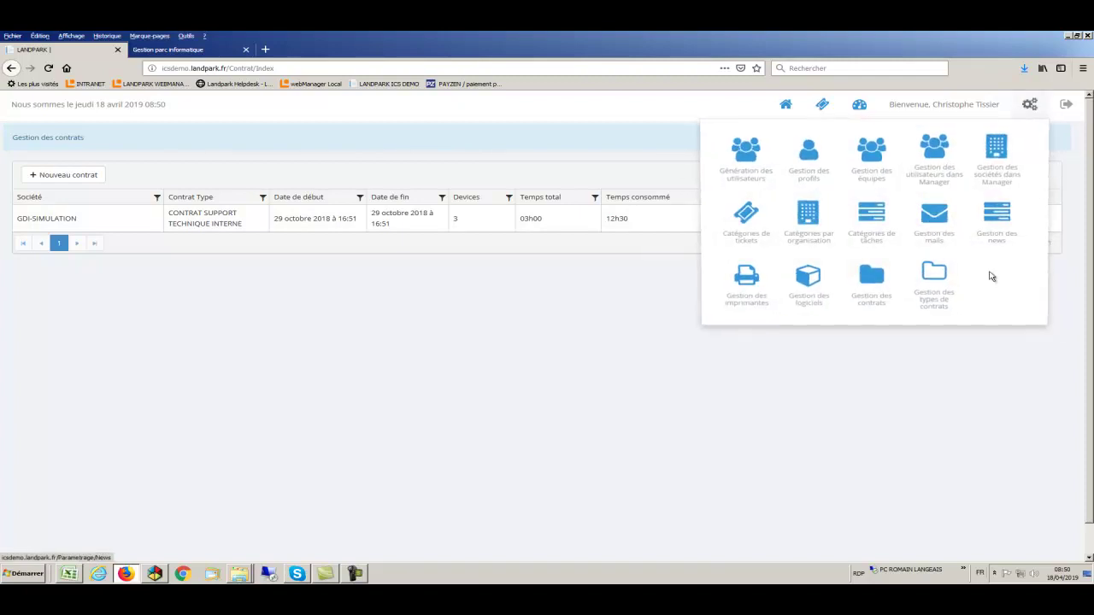
click(935, 275)
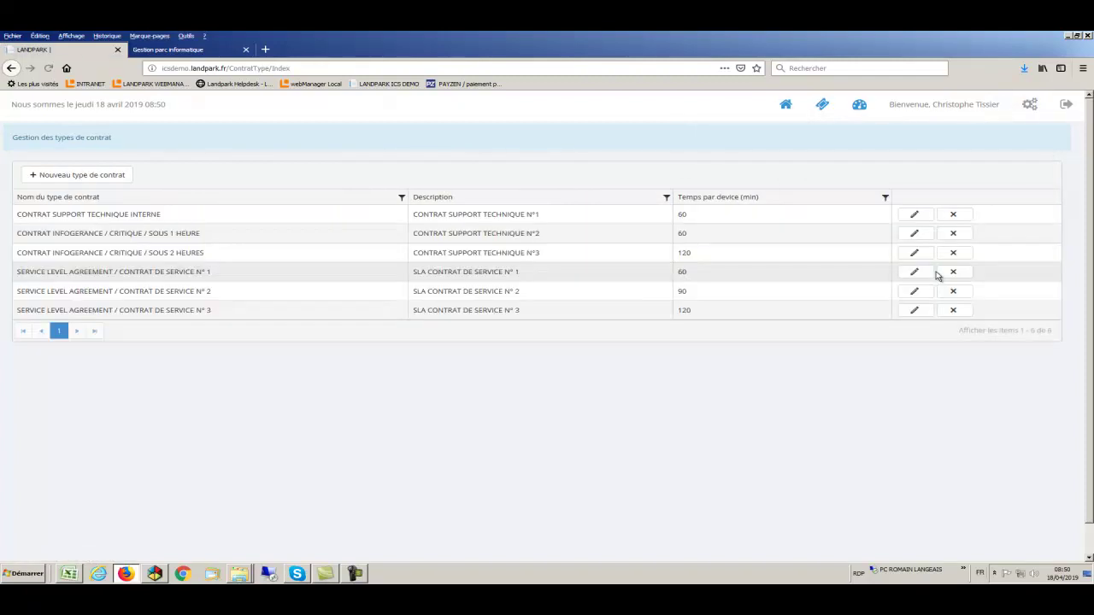